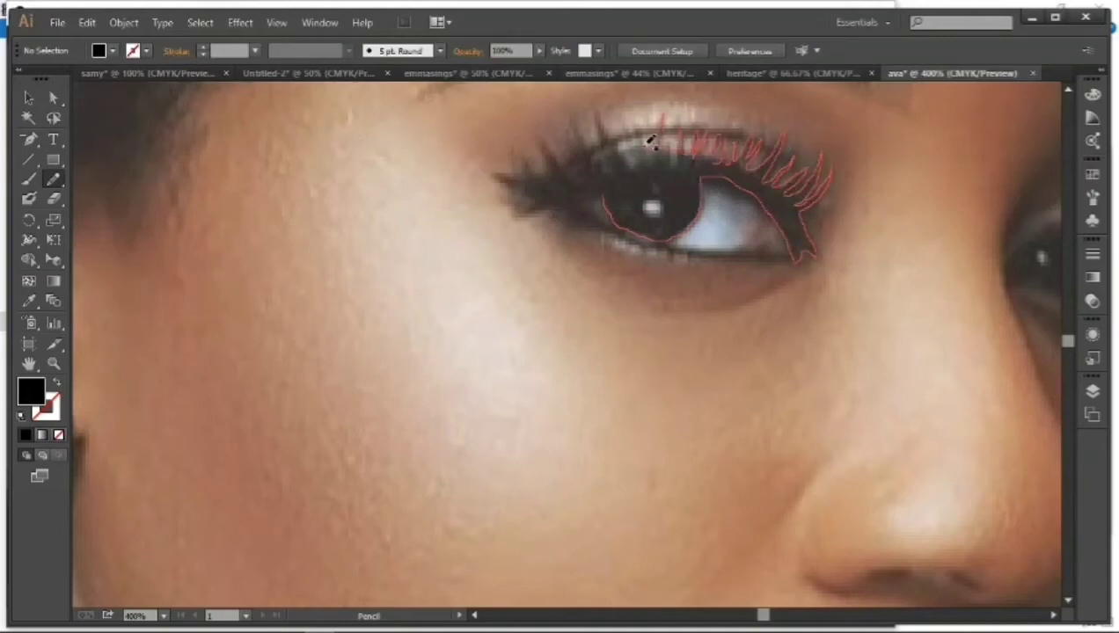
Trace the near eye's inner-corner lashes, upper lash line and eyebrow as black shapes.
{"action": "mouse_move", "coordinate": [601, 158]}
{"action": "left_mouse_down"}
{"action": "mouse_move", "coordinate": [532, 195]}
{"action": "mouse_move", "coordinate": [811, 174]}
{"action": "left_mouse_up"}
{"action": "left_click_drag", "start_coordinate": [798, 255], "coordinate": [538, 206]}
{"action": "scroll", "coordinate": [893, 195], "scroll_direction": "up", "scroll_amount": 3}
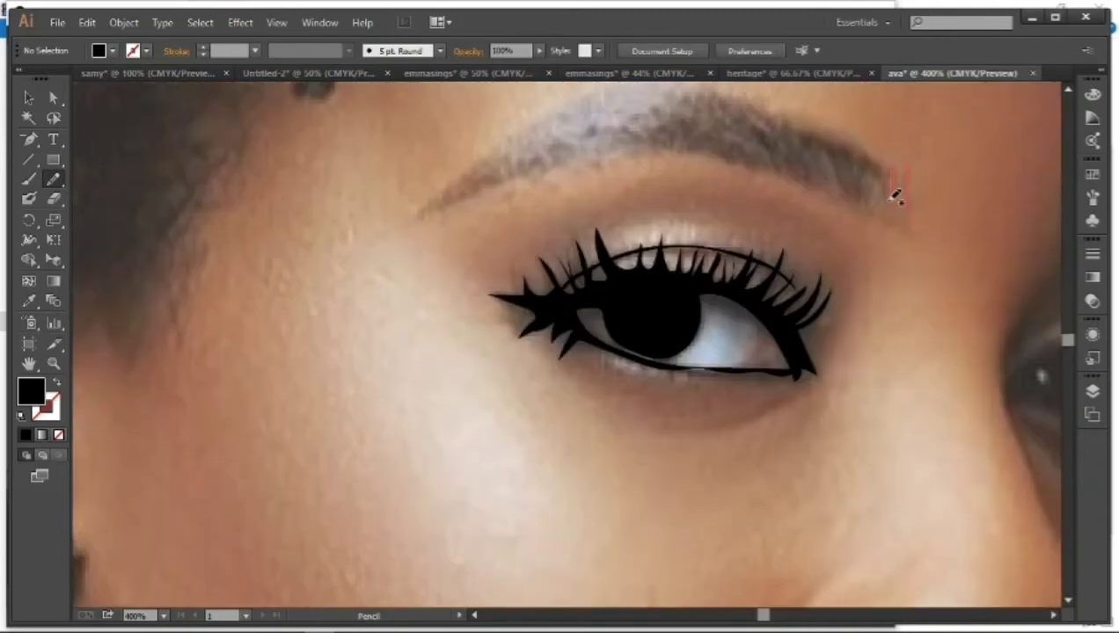
{"action": "left_click_drag", "start_coordinate": [744, 95], "coordinate": [524, 132]}
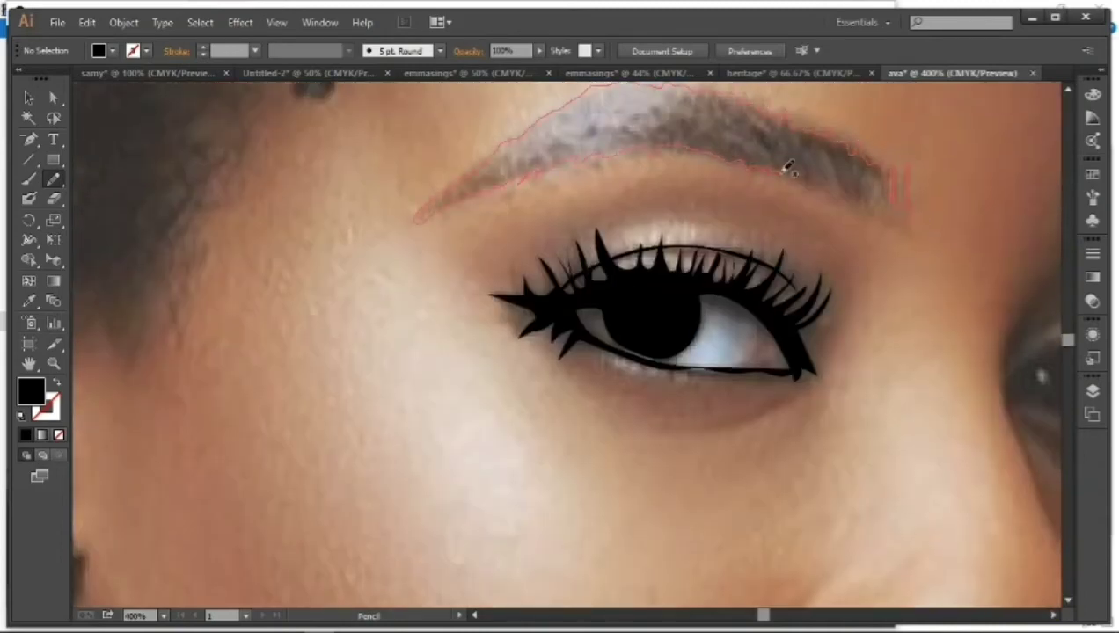
{"action": "left_click_drag", "start_coordinate": [916, 220], "coordinate": [913, 222]}
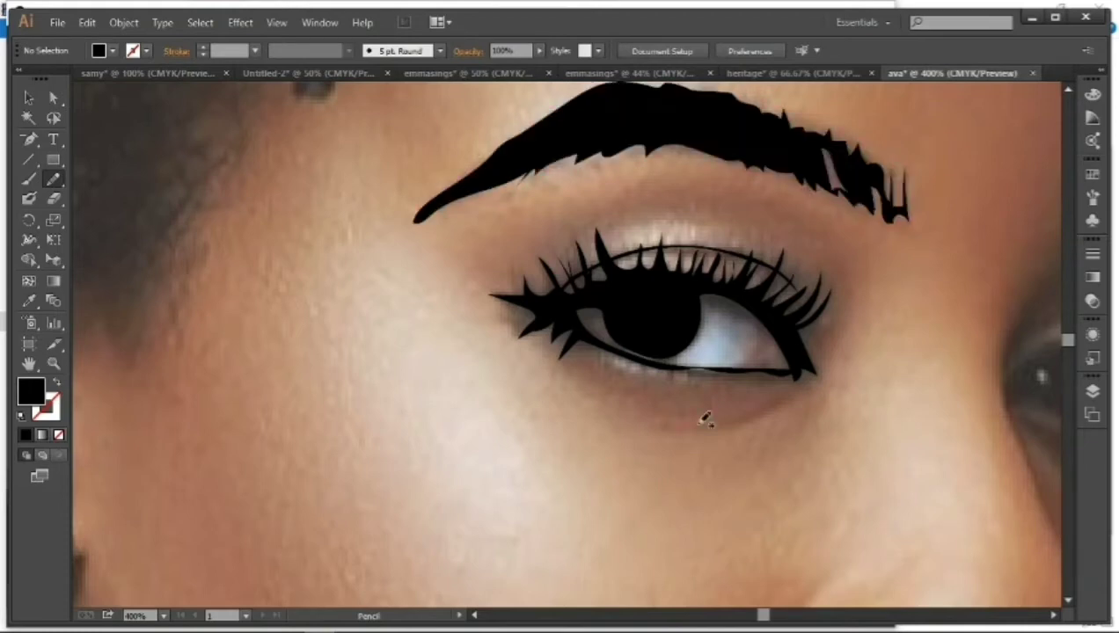
Draw the crease line under the eye and begin tracing the nostril.
{"action": "left_click_drag", "start_coordinate": [664, 430], "coordinate": [660, 431]}
{"action": "scroll", "coordinate": [661, 431], "scroll_direction": "down", "scroll_amount": 2}
{"action": "scroll", "coordinate": [791, 527], "scroll_direction": "down", "scroll_amount": 2}
{"action": "scroll", "coordinate": [791, 528], "scroll_direction": "right", "scroll_amount": 3}
{"action": "mouse_move", "coordinate": [799, 542]}
{"action": "left_mouse_down"}
{"action": "mouse_move", "coordinate": [824, 545]}
{"action": "mouse_move", "coordinate": [788, 530]}
{"action": "left_mouse_up"}
Pencil-trace the nose's left edge and its full right edge in black.
{"action": "left_click_drag", "start_coordinate": [655, 455], "coordinate": [671, 418]}
{"action": "left_click_drag", "start_coordinate": [825, 569], "coordinate": [936, 429]}
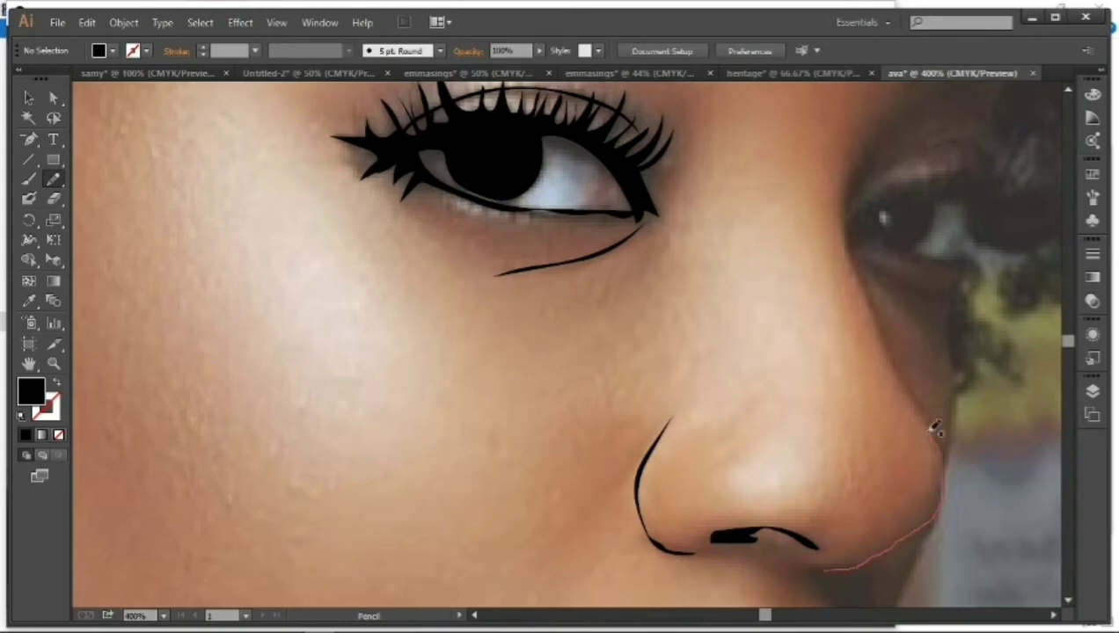
{"action": "left_click_drag", "start_coordinate": [874, 292], "coordinate": [938, 428]}
{"action": "left_click_drag", "start_coordinate": [897, 550], "coordinate": [897, 550]}
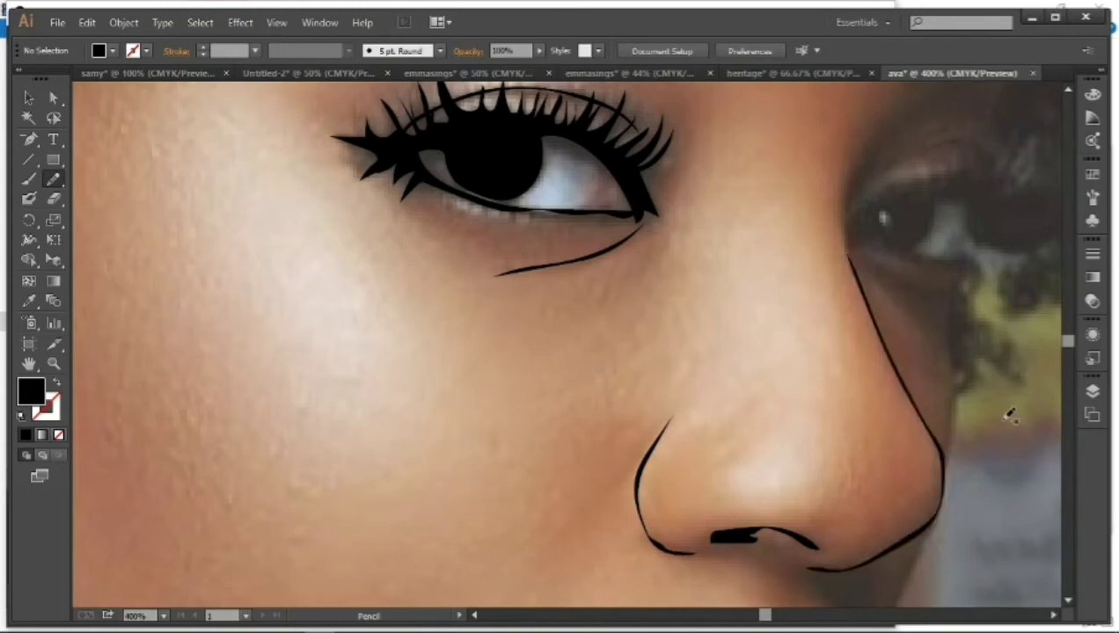
Hide and reshow Layer 1's photo to check the nose tracing.
{"action": "left_click", "coordinate": [1092, 391]}
{"action": "left_click", "coordinate": [892, 421]}
{"action": "left_click", "coordinate": [892, 421]}
{"action": "scroll", "coordinate": [615, 351], "scroll_direction": "up", "scroll_amount": 2}
Trace the far eye's lower lid, its under-eye crease and a line from nose to eye corner.
{"action": "mouse_move", "coordinate": [809, 345]}
{"action": "left_mouse_down"}
{"action": "mouse_move", "coordinate": [994, 280]}
{"action": "mouse_move", "coordinate": [904, 250]}
{"action": "mouse_move", "coordinate": [820, 273]}
{"action": "mouse_move", "coordinate": [750, 341]}
{"action": "mouse_move", "coordinate": [860, 352]}
{"action": "left_mouse_up"}
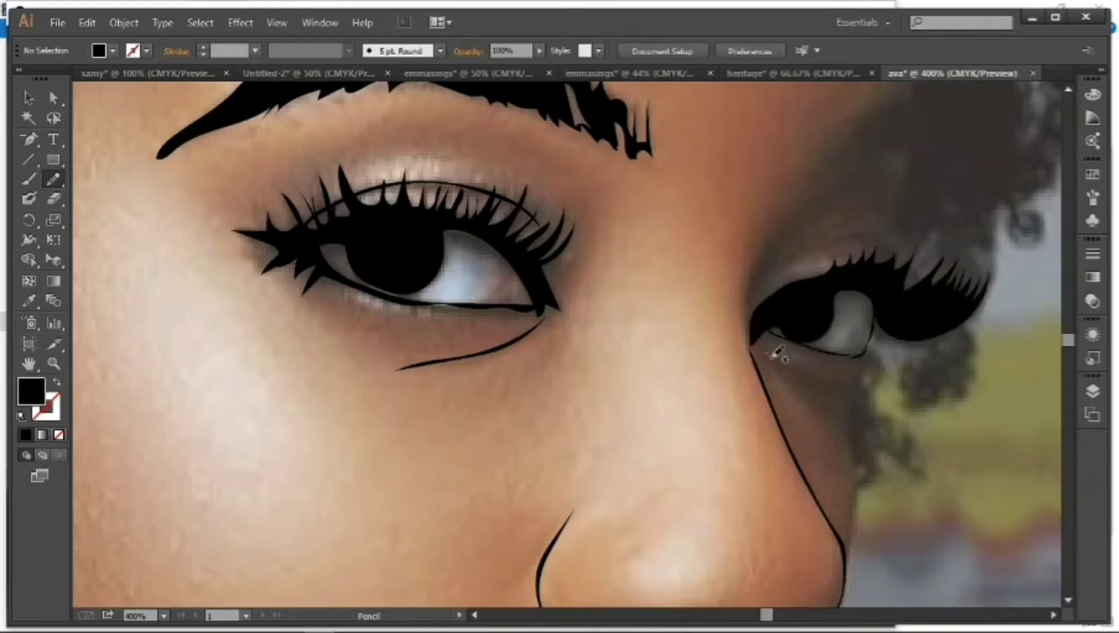
{"action": "left_click_drag", "start_coordinate": [782, 357], "coordinate": [835, 379]}
{"action": "mouse_move", "coordinate": [852, 551]}
{"action": "left_mouse_down"}
{"action": "mouse_move", "coordinate": [858, 369]}
{"action": "mouse_move", "coordinate": [860, 450]}
{"action": "left_mouse_up"}
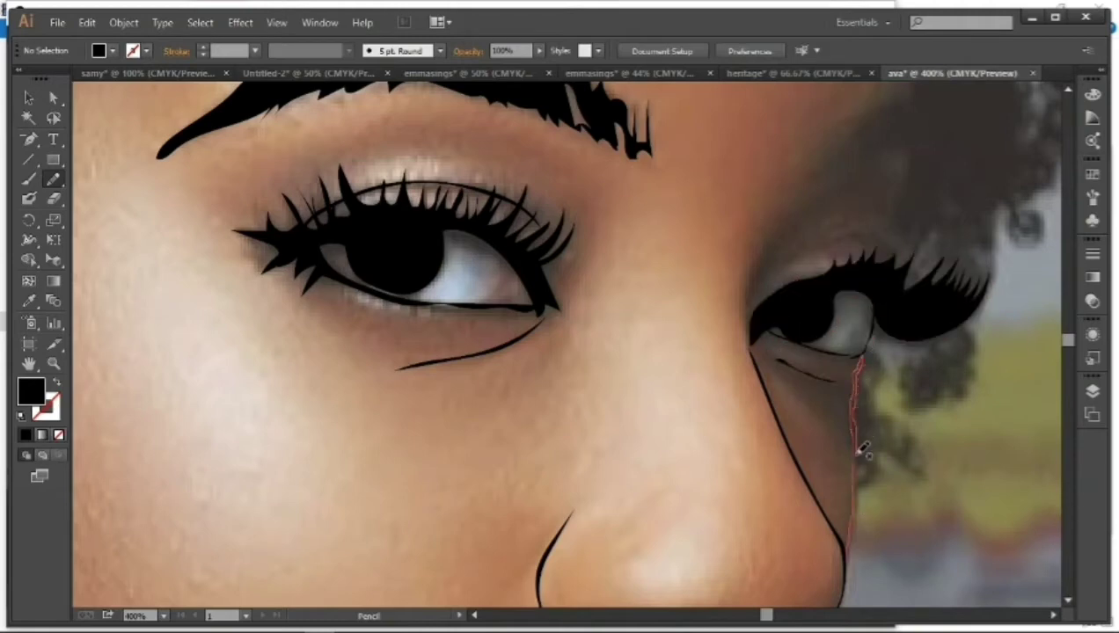
{"action": "scroll", "coordinate": [852, 551], "scroll_direction": "down", "scroll_amount": 2}
{"action": "scroll", "coordinate": [857, 305], "scroll_direction": "up", "scroll_amount": 3}
Outline the far eyebrow as a black shape.
{"action": "left_click_drag", "start_coordinate": [805, 325], "coordinate": [879, 303]}
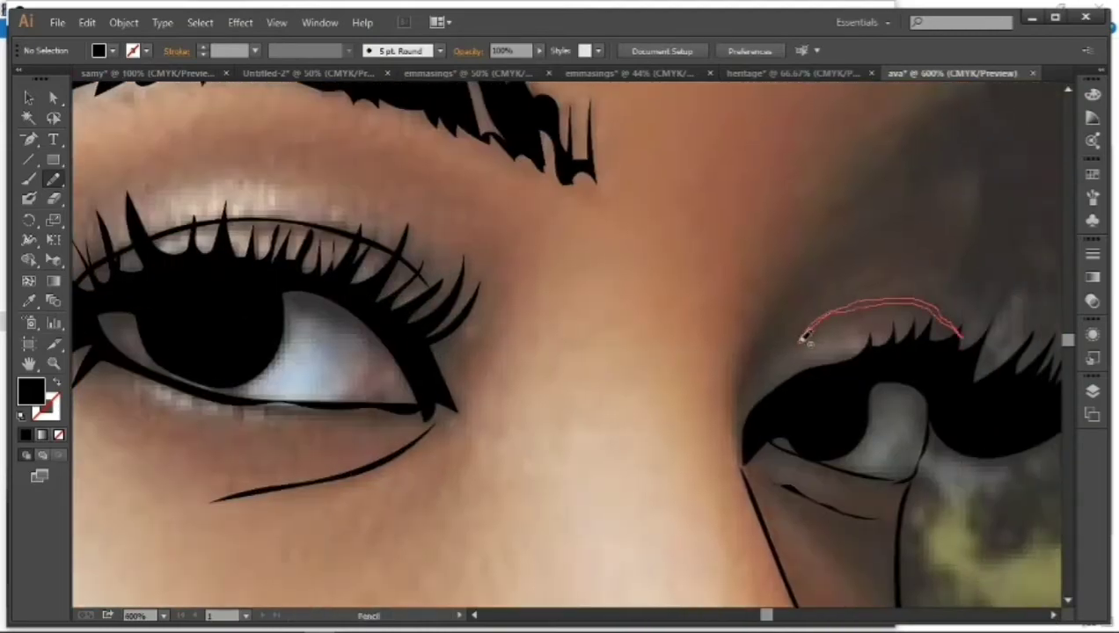
{"action": "scroll", "coordinate": [880, 303], "scroll_direction": "up", "scroll_amount": 2}
{"action": "mouse_move", "coordinate": [832, 345]}
{"action": "left_mouse_down"}
{"action": "mouse_move", "coordinate": [887, 259]}
{"action": "mouse_move", "coordinate": [874, 354]}
{"action": "left_mouse_up"}
{"action": "scroll", "coordinate": [874, 355], "scroll_direction": "down", "scroll_amount": 3}
Trace the upper lip edge from the corner and the lips' right edge down to the bottom.
{"action": "scroll", "coordinate": [398, 448], "scroll_direction": "up", "scroll_amount": 3}
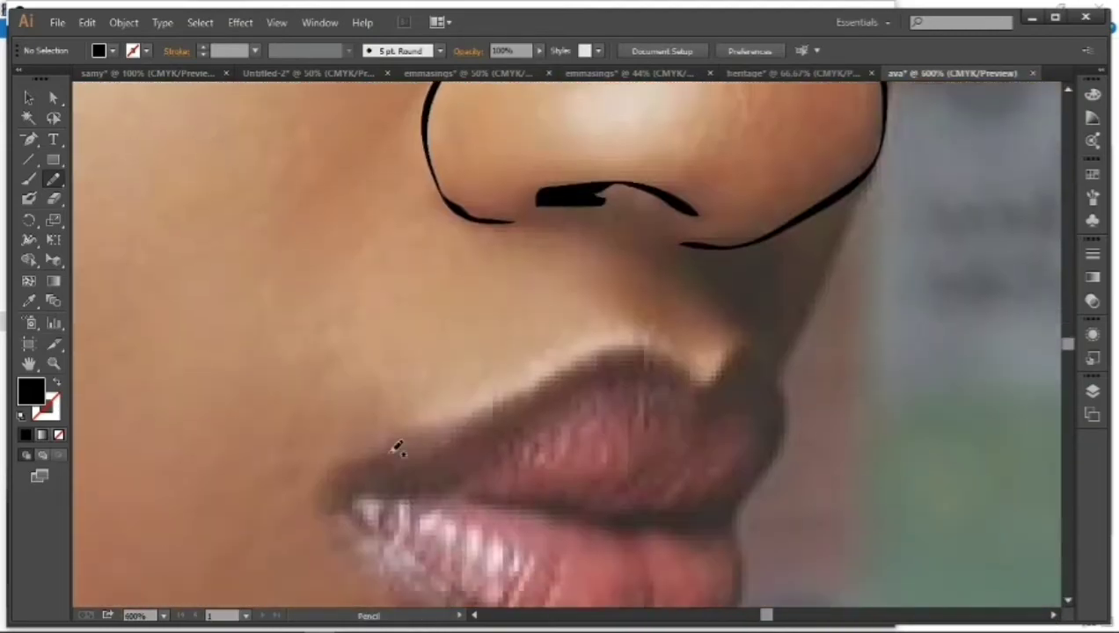
{"action": "left_click_drag", "start_coordinate": [445, 428], "coordinate": [362, 482]}
{"action": "scroll", "coordinate": [362, 482], "scroll_direction": "up", "scroll_amount": 1}
{"action": "left_click_drag", "start_coordinate": [280, 507], "coordinate": [566, 372]}
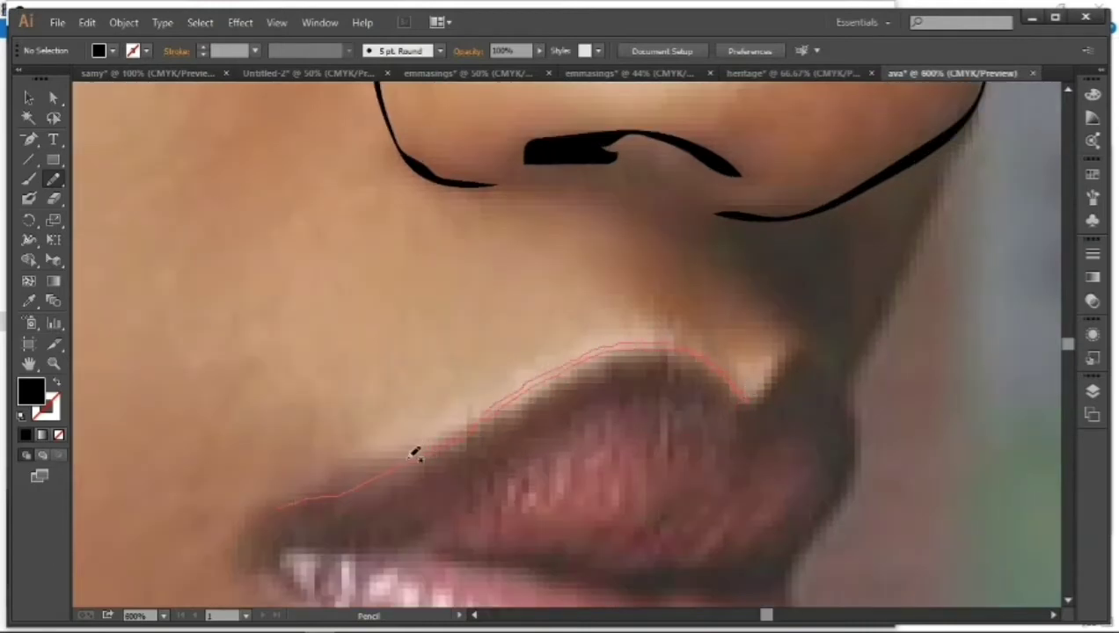
{"action": "left_click_drag", "start_coordinate": [796, 348], "coordinate": [836, 513]}
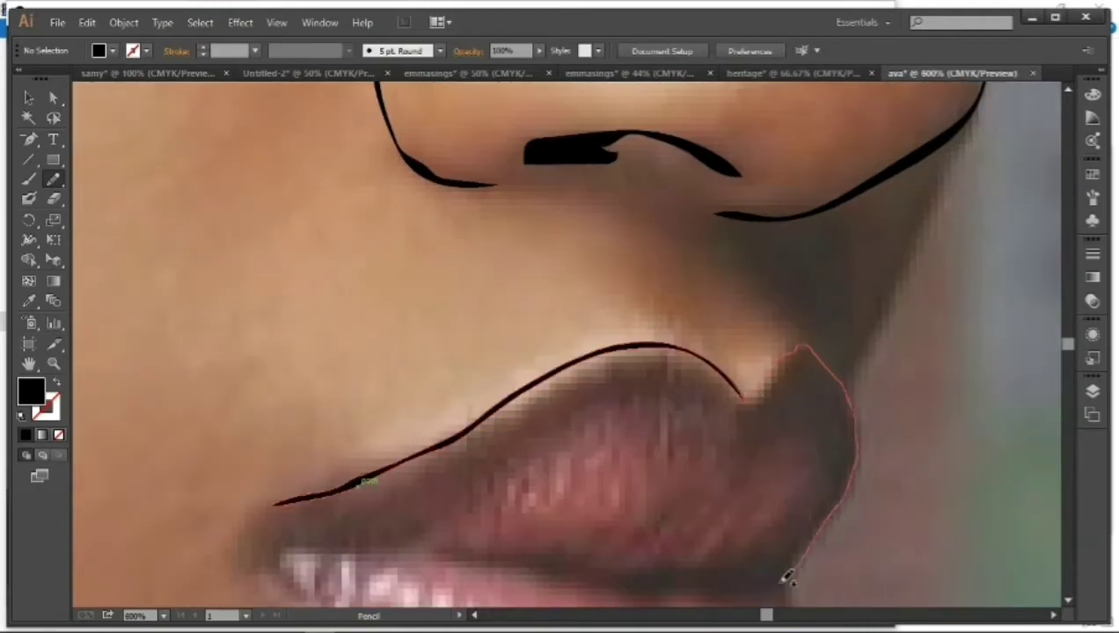
{"action": "left_click_drag", "start_coordinate": [787, 576], "coordinate": [867, 439]}
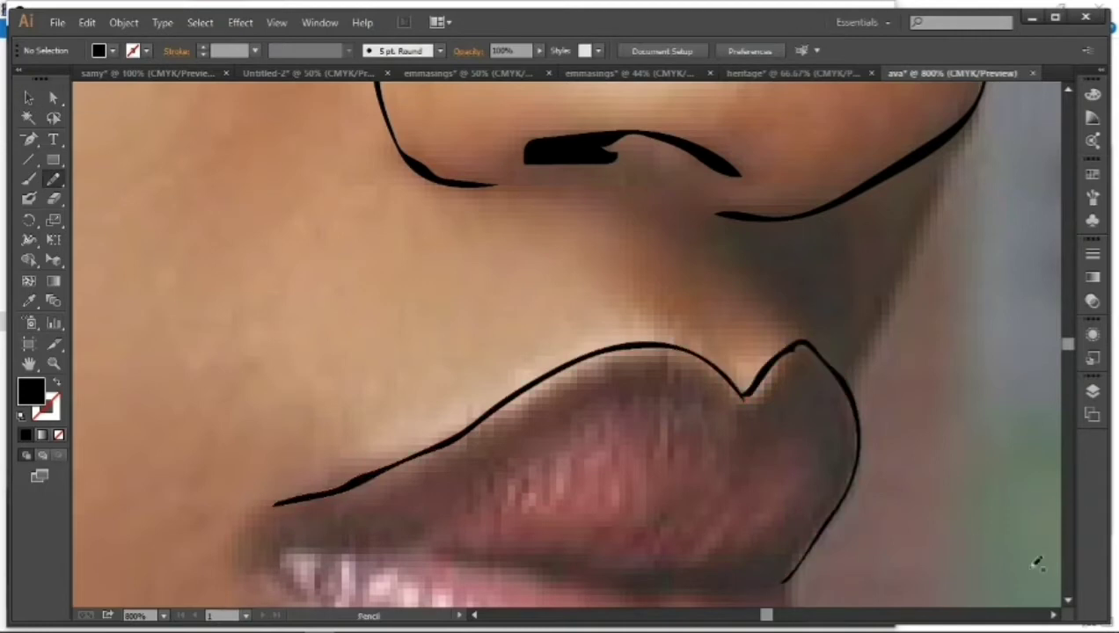
Outline the lower lip's bottom edge and add short hatch strokes on it.
{"action": "scroll", "coordinate": [1036, 561], "scroll_direction": "down", "scroll_amount": 3}
{"action": "mouse_move", "coordinate": [437, 377]}
{"action": "left_mouse_down"}
{"action": "mouse_move", "coordinate": [564, 404]}
{"action": "mouse_move", "coordinate": [791, 400]}
{"action": "mouse_move", "coordinate": [437, 376]}
{"action": "left_mouse_up"}
{"action": "scroll", "coordinate": [323, 380], "scroll_direction": "down", "scroll_amount": 3}
{"action": "mouse_move", "coordinate": [324, 380]}
{"action": "left_mouse_down"}
{"action": "mouse_move", "coordinate": [690, 488]}
{"action": "mouse_move", "coordinate": [789, 305]}
{"action": "mouse_move", "coordinate": [750, 467]}
{"action": "left_mouse_up"}
{"action": "mouse_move", "coordinate": [623, 472]}
{"action": "left_mouse_down"}
{"action": "mouse_move", "coordinate": [464, 457]}
{"action": "mouse_move", "coordinate": [304, 347]}
{"action": "left_mouse_up"}
{"action": "left_click_drag", "start_coordinate": [483, 392], "coordinate": [467, 431]}
{"action": "mouse_move", "coordinate": [506, 356]}
{"action": "left_mouse_down"}
{"action": "mouse_move", "coordinate": [526, 399]}
{"action": "mouse_move", "coordinate": [666, 410]}
{"action": "left_mouse_up"}
Bring up the layers list, zoom out, and make the Layer 1 photo visible again.
{"action": "left_click", "coordinate": [1091, 392]}
{"action": "key", "text": "ctrl+1"}
{"action": "left_click", "coordinate": [889, 418]}
{"action": "scroll", "coordinate": [563, 335], "scroll_direction": "up", "scroll_amount": 5}
{"action": "scroll", "coordinate": [544, 468], "scroll_direction": "down", "scroll_amount": 2}
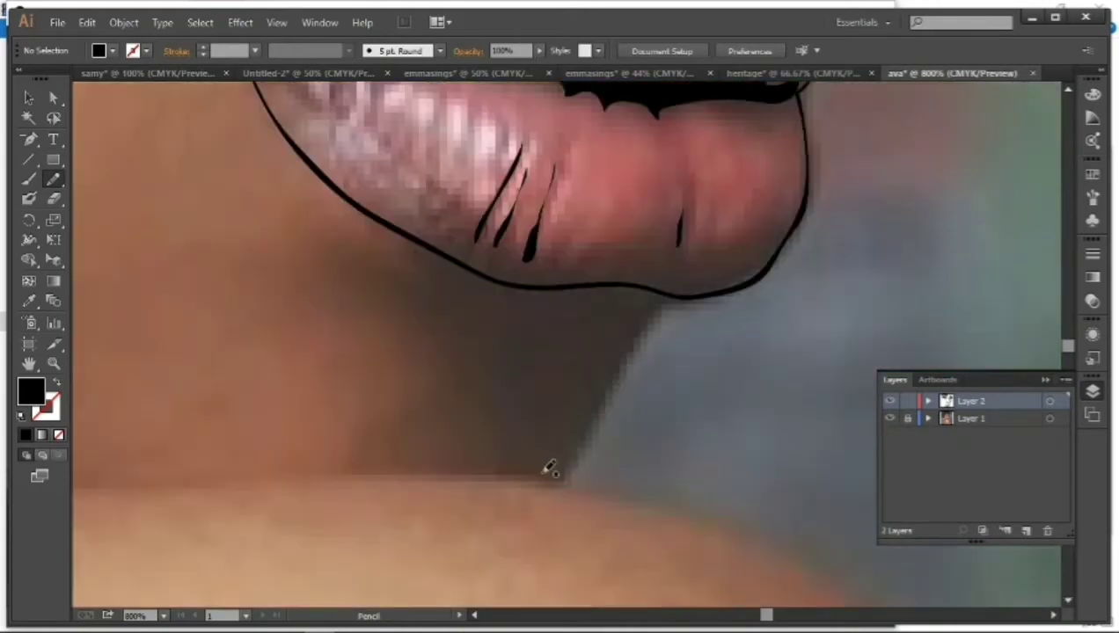
Draw a black line along the chin edge below the lips.
{"action": "mouse_move", "coordinate": [549, 546]}
{"action": "left_mouse_down"}
{"action": "mouse_move", "coordinate": [686, 287]}
{"action": "mouse_move", "coordinate": [550, 547]}
{"action": "left_mouse_up"}
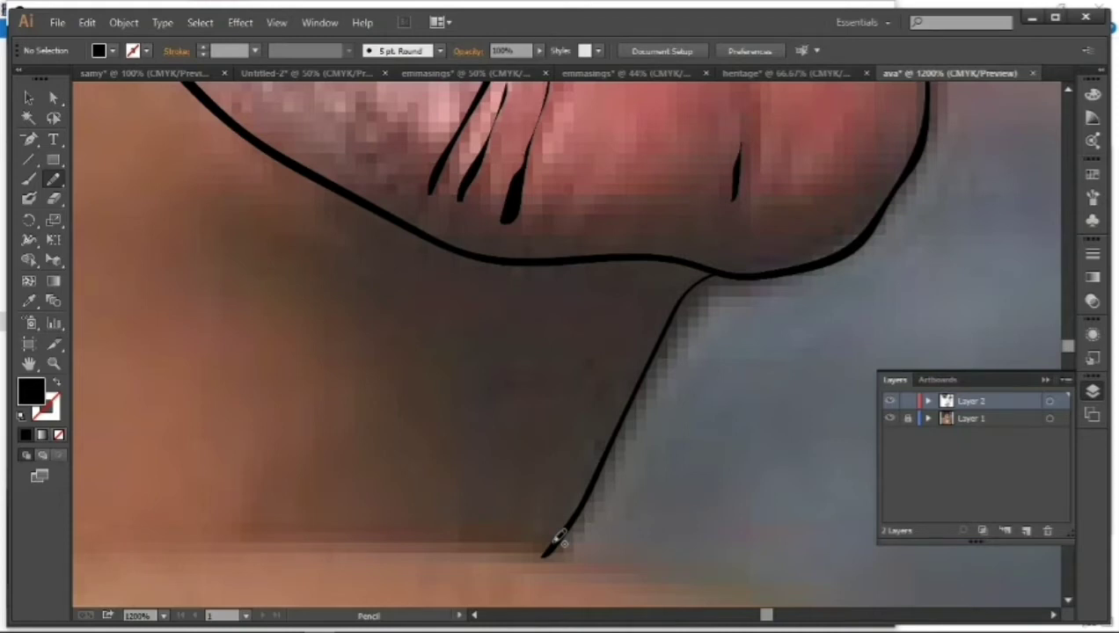
{"action": "scroll", "coordinate": [559, 538], "scroll_direction": "down", "scroll_amount": 5}
{"action": "scroll", "coordinate": [563, 351], "scroll_direction": "up", "scroll_amount": 5}
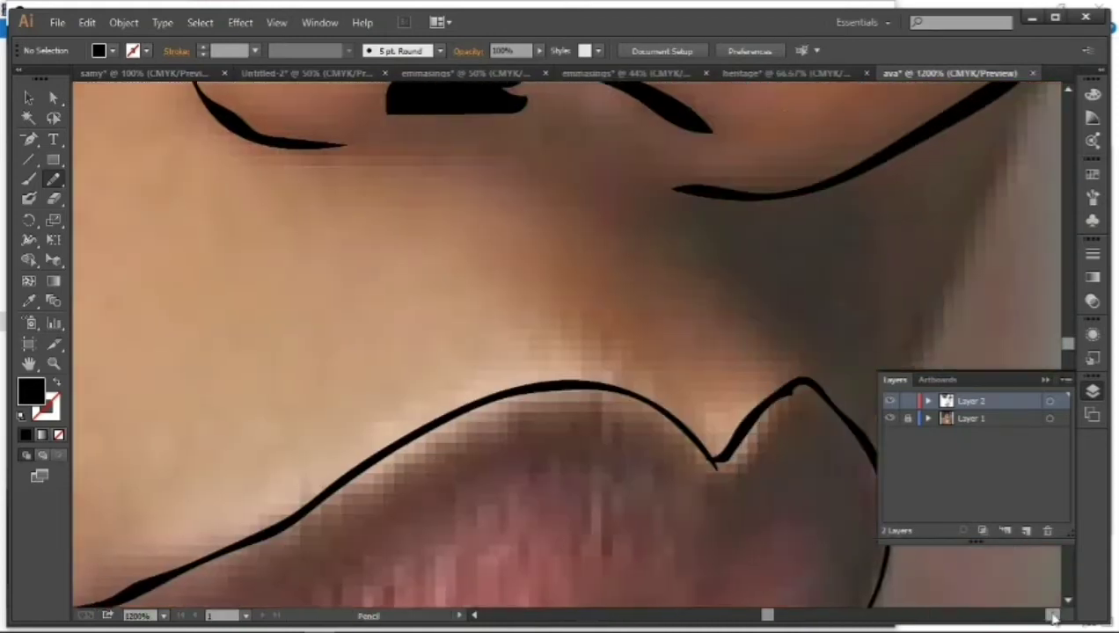
{"action": "scroll", "coordinate": [615, 352], "scroll_direction": "up", "scroll_amount": 2}
Trace the face's far edge up beside the nose toward the hair by the far eye.
{"action": "left_click_drag", "start_coordinate": [704, 547], "coordinate": [882, 192]}
{"action": "scroll", "coordinate": [882, 192], "scroll_direction": "down", "scroll_amount": 3}
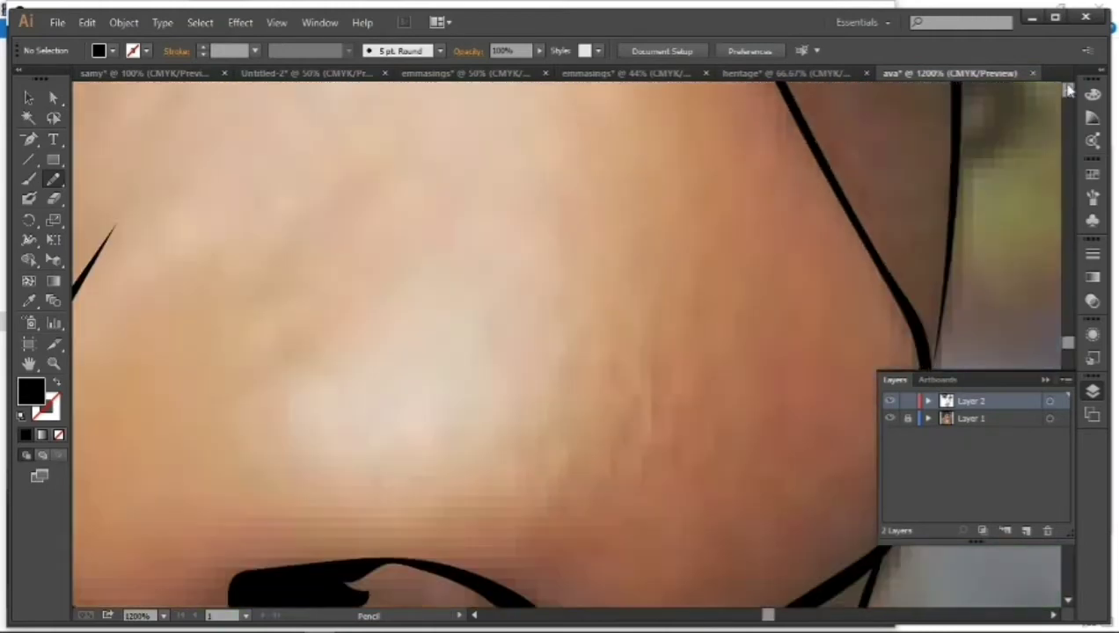
{"action": "scroll", "coordinate": [848, 323], "scroll_direction": "up", "scroll_amount": 5}
{"action": "mouse_move", "coordinate": [767, 395]}
{"action": "left_mouse_down"}
{"action": "mouse_move", "coordinate": [849, 323]}
{"action": "mouse_move", "coordinate": [780, 248]}
{"action": "left_mouse_up"}
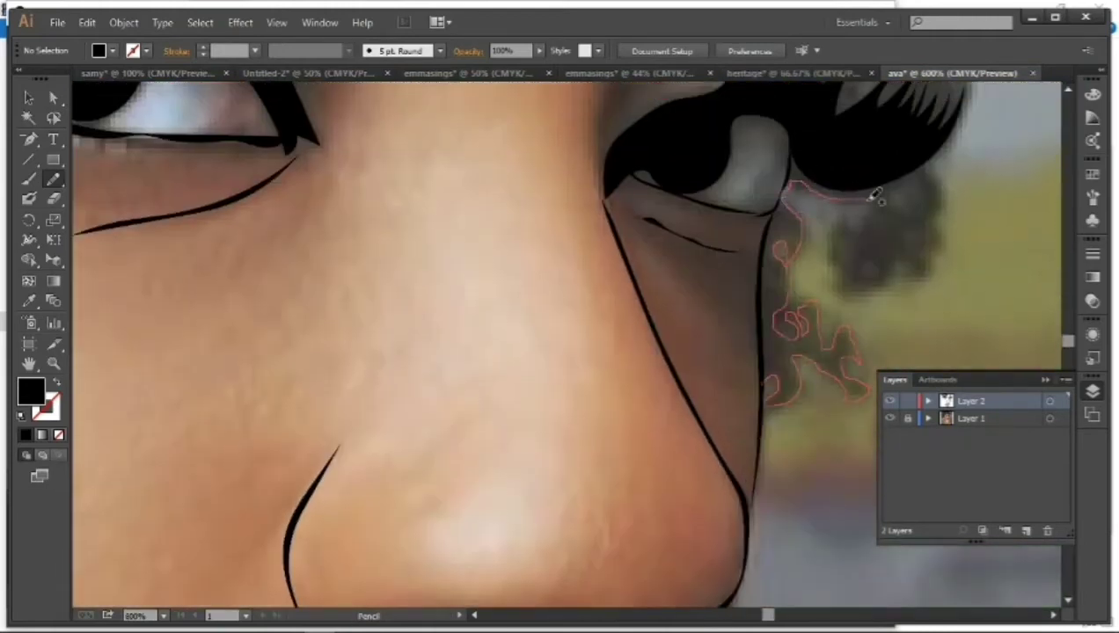
Trace closed black hair shapes around the curls beside and above the far eye.
{"action": "mouse_move", "coordinate": [875, 197]}
{"action": "left_mouse_down"}
{"action": "mouse_move", "coordinate": [869, 257]}
{"action": "mouse_move", "coordinate": [934, 232]}
{"action": "mouse_move", "coordinate": [806, 140]}
{"action": "mouse_move", "coordinate": [763, 290]}
{"action": "mouse_move", "coordinate": [761, 391]}
{"action": "left_mouse_up"}
{"action": "scroll", "coordinate": [761, 390], "scroll_direction": "up", "scroll_amount": 5}
{"action": "mouse_move", "coordinate": [809, 325]}
{"action": "left_mouse_down"}
{"action": "mouse_move", "coordinate": [879, 310]}
{"action": "mouse_move", "coordinate": [957, 398]}
{"action": "mouse_move", "coordinate": [1011, 244]}
{"action": "mouse_move", "coordinate": [814, 307]}
{"action": "left_mouse_up"}
{"action": "scroll", "coordinate": [814, 373], "scroll_direction": "down", "scroll_amount": 2}
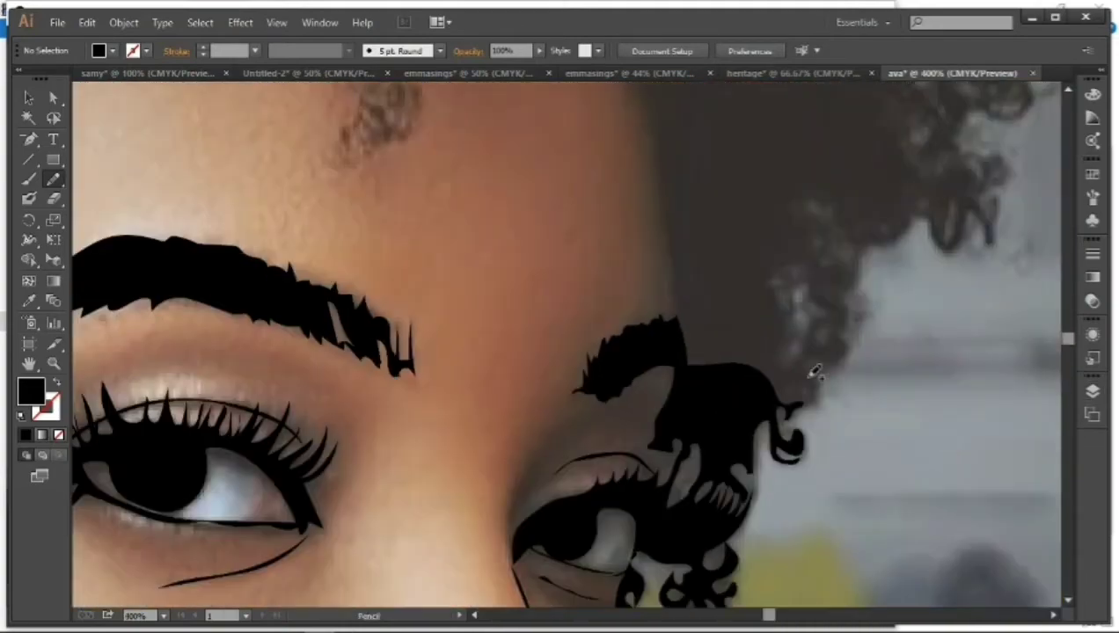
{"action": "mouse_move", "coordinate": [814, 373]}
{"action": "left_mouse_down"}
{"action": "mouse_move", "coordinate": [789, 295]}
{"action": "mouse_move", "coordinate": [679, 315]}
{"action": "mouse_move", "coordinate": [800, 387]}
{"action": "mouse_move", "coordinate": [822, 315]}
{"action": "mouse_move", "coordinate": [789, 292]}
{"action": "left_mouse_up"}
{"action": "mouse_move", "coordinate": [704, 98]}
{"action": "left_mouse_down"}
{"action": "mouse_move", "coordinate": [816, 232]}
{"action": "mouse_move", "coordinate": [824, 327]}
{"action": "left_mouse_up"}
{"action": "scroll", "coordinate": [1066, 97], "scroll_direction": "up", "scroll_amount": 3}
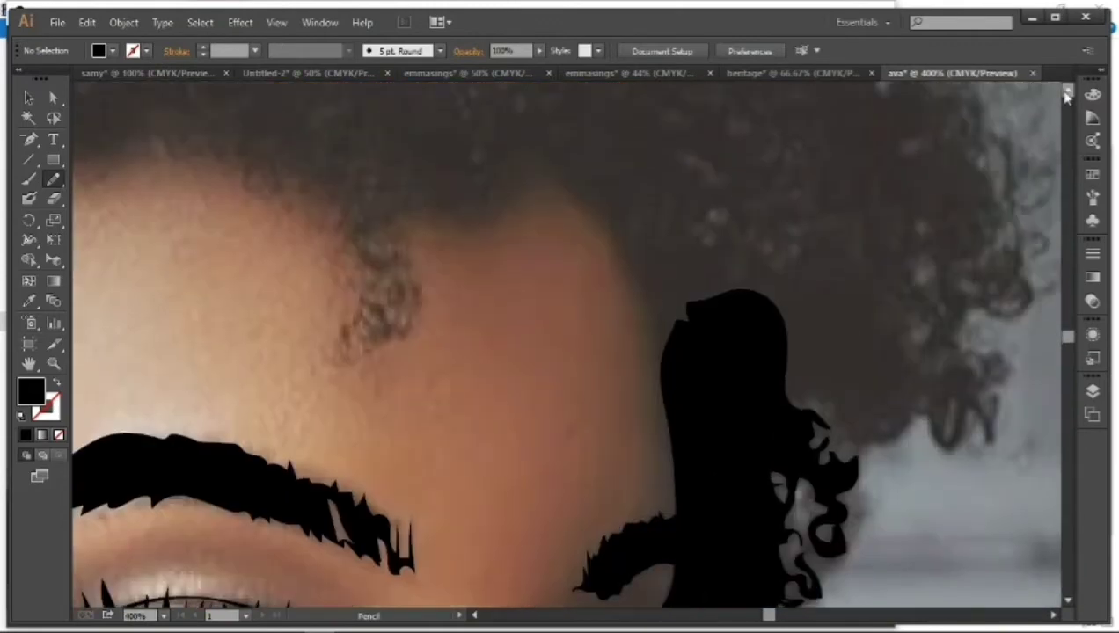
{"action": "mouse_move", "coordinate": [662, 352]}
{"action": "left_mouse_down"}
{"action": "mouse_move", "coordinate": [845, 253]}
{"action": "mouse_move", "coordinate": [966, 359]}
{"action": "mouse_move", "coordinate": [950, 422]}
{"action": "mouse_move", "coordinate": [880, 422]}
{"action": "mouse_move", "coordinate": [826, 387]}
{"action": "mouse_move", "coordinate": [769, 312]}
{"action": "left_mouse_up"}
{"action": "scroll", "coordinate": [563, 343], "scroll_direction": "up", "scroll_amount": 5}
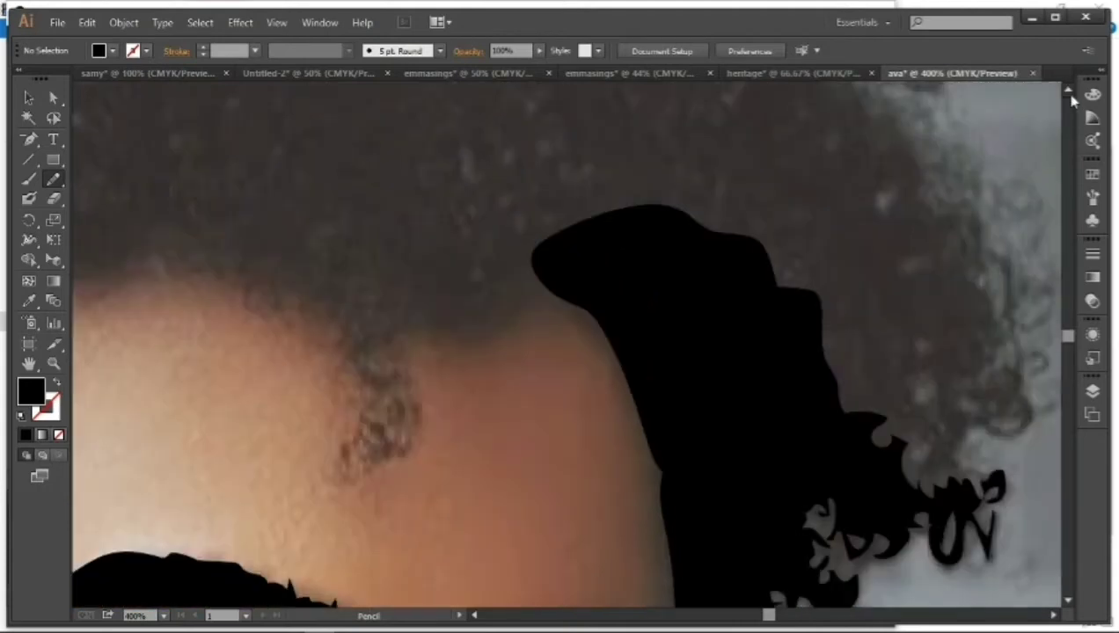
Fill the larger hair mass above the forehead, closing its curly outline in black.
{"action": "mouse_move", "coordinate": [894, 474]}
{"action": "left_mouse_down"}
{"action": "mouse_move", "coordinate": [283, 129]}
{"action": "mouse_move", "coordinate": [961, 462]}
{"action": "left_mouse_up"}
{"action": "mouse_move", "coordinate": [915, 493]}
{"action": "left_mouse_down"}
{"action": "mouse_move", "coordinate": [1023, 415]}
{"action": "mouse_move", "coordinate": [958, 413]}
{"action": "mouse_move", "coordinate": [886, 437]}
{"action": "mouse_move", "coordinate": [979, 492]}
{"action": "mouse_move", "coordinate": [929, 482]}
{"action": "left_mouse_up"}
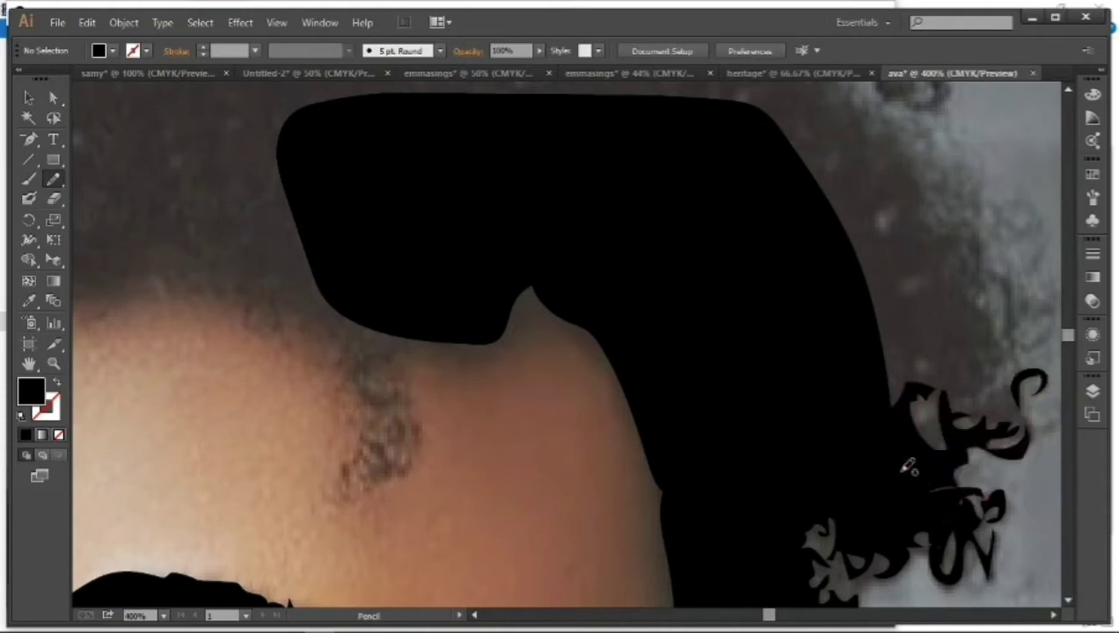
{"action": "mouse_move", "coordinate": [938, 416]}
{"action": "left_mouse_down"}
{"action": "mouse_move", "coordinate": [1015, 400]}
{"action": "mouse_move", "coordinate": [1012, 343]}
{"action": "mouse_move", "coordinate": [934, 352]}
{"action": "mouse_move", "coordinate": [940, 401]}
{"action": "left_mouse_up"}
{"action": "scroll", "coordinate": [944, 406], "scroll_direction": "right", "scroll_amount": 3}
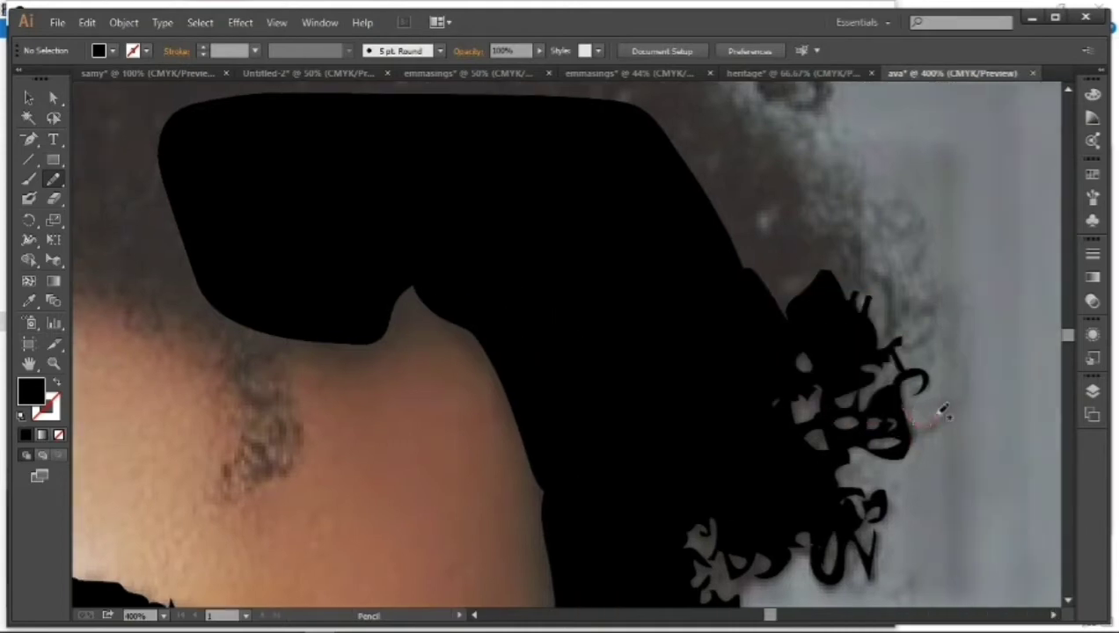
{"action": "left_click_drag", "start_coordinate": [923, 316], "coordinate": [917, 306]}
{"action": "left_click_drag", "start_coordinate": [863, 268], "coordinate": [871, 264]}
Zoom out and toggle the photo layer off and on to check the hair tracing.
{"action": "key", "text": "F7"}
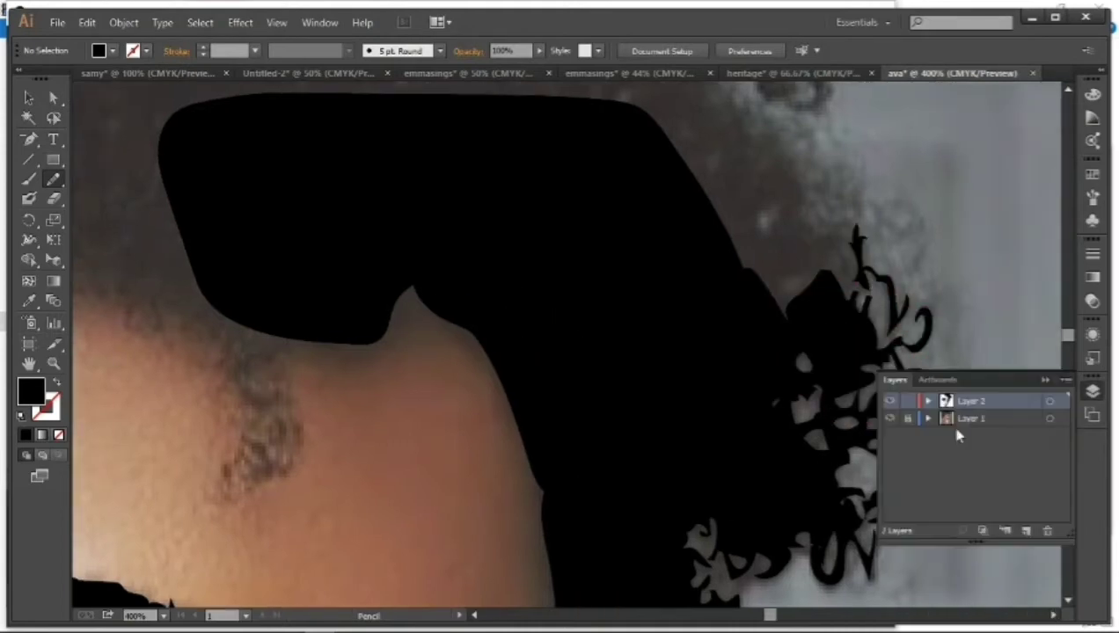
{"action": "key", "text": "ctrl+minus"}
{"action": "key", "text": "ctrl+minus"}
{"action": "left_click", "coordinate": [890, 420]}
{"action": "left_click", "coordinate": [890, 420]}
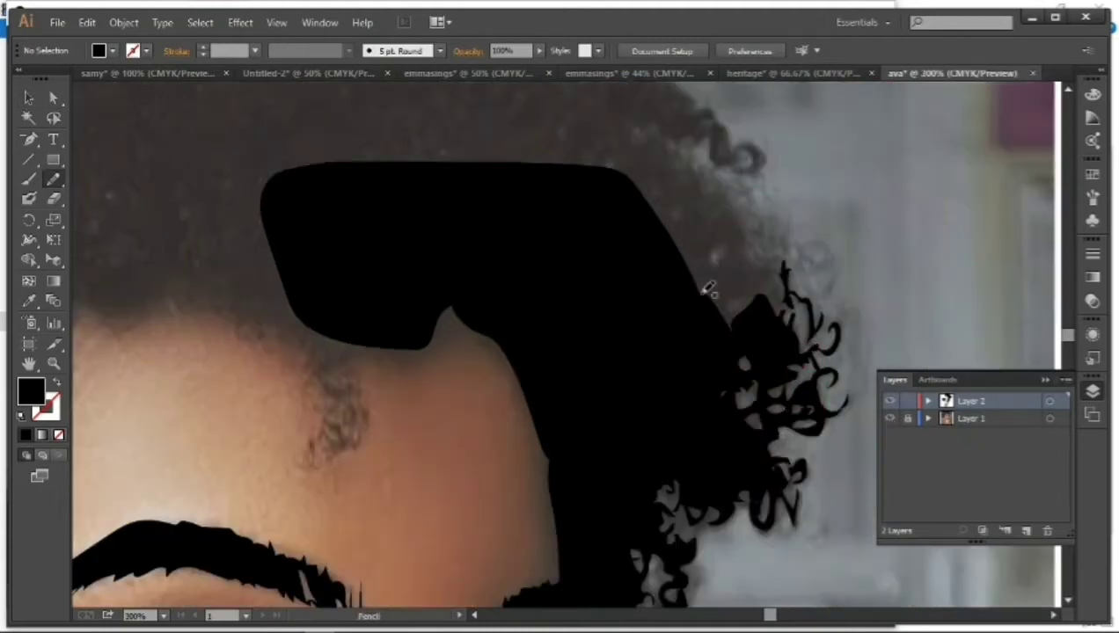
Trace the hair edge beyond the curls and close a black shape across the head's top.
{"action": "left_click_drag", "start_coordinate": [773, 290], "coordinate": [743, 154]}
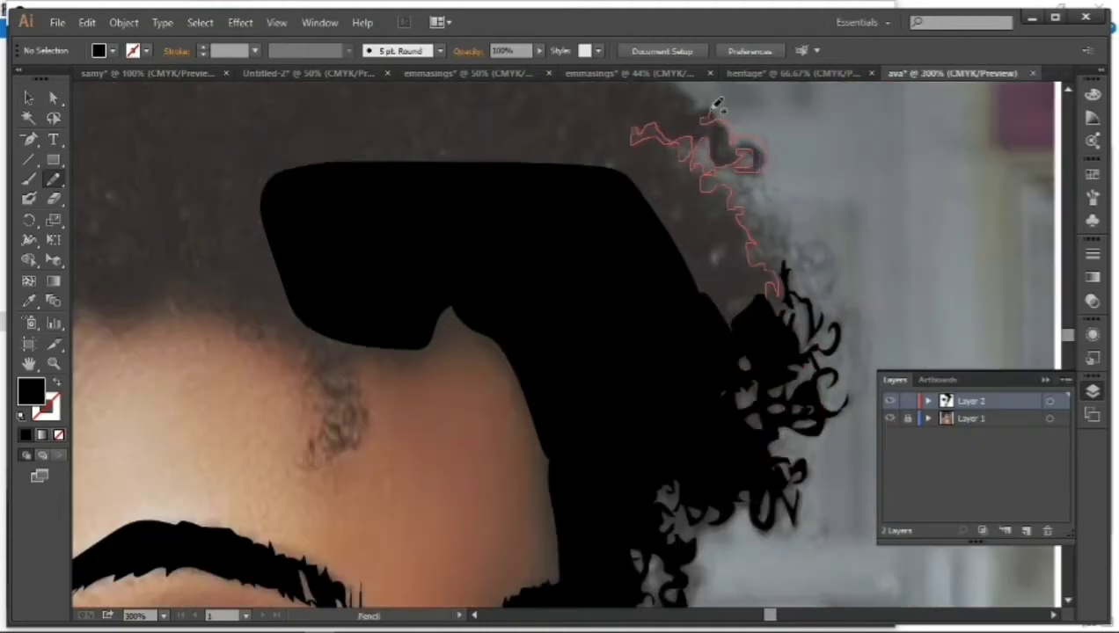
{"action": "left_click_drag", "start_coordinate": [717, 104], "coordinate": [756, 282]}
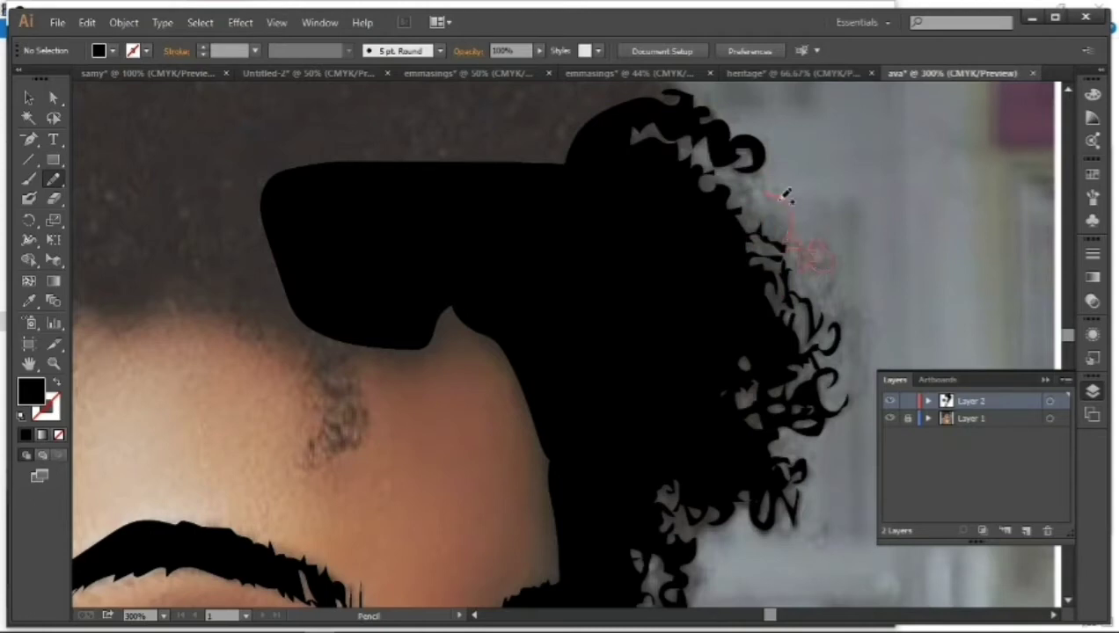
{"action": "left_click_drag", "start_coordinate": [785, 195], "coordinate": [504, 193]}
{"action": "scroll", "coordinate": [761, 170], "scroll_direction": "up", "scroll_amount": 5}
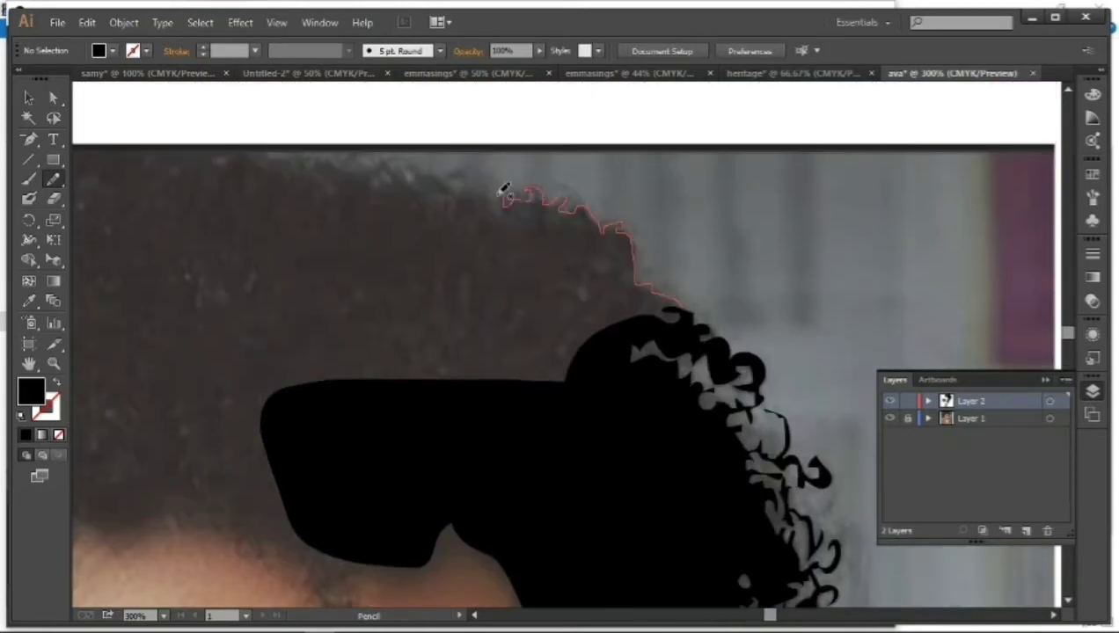
{"action": "left_click_drag", "start_coordinate": [504, 193], "coordinate": [663, 312]}
{"action": "scroll", "coordinate": [655, 168], "scroll_direction": "left", "scroll_amount": 5}
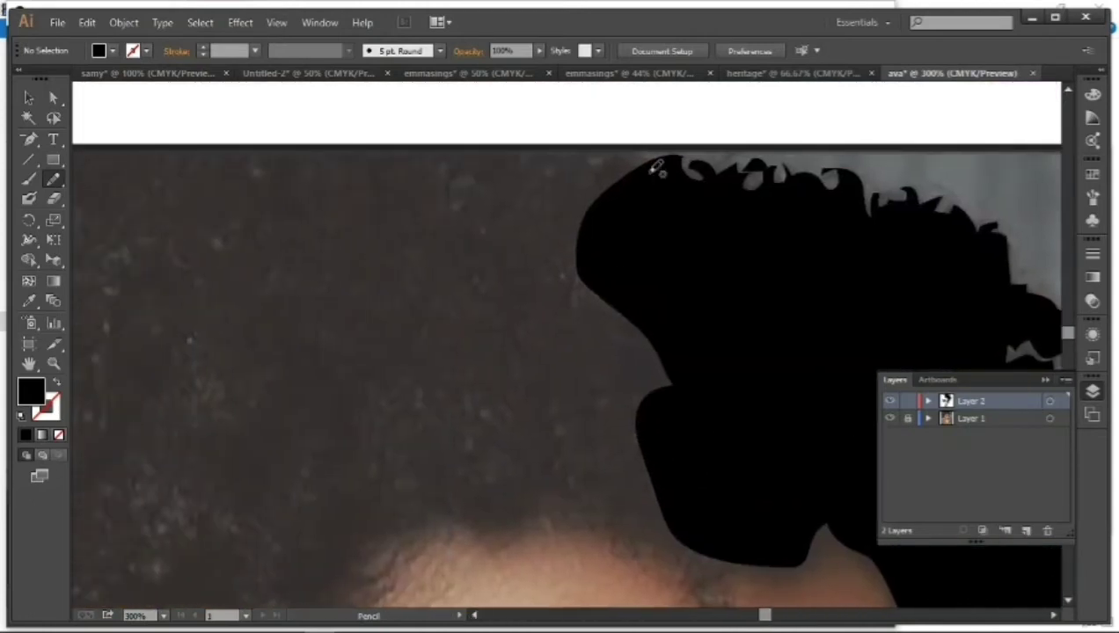
{"action": "scroll", "coordinate": [656, 169], "scroll_direction": "left", "scroll_amount": 5}
Continue black hair shapes along the crown's top edge and left temple.
{"action": "left_click_drag", "start_coordinate": [791, 156], "coordinate": [814, 168]}
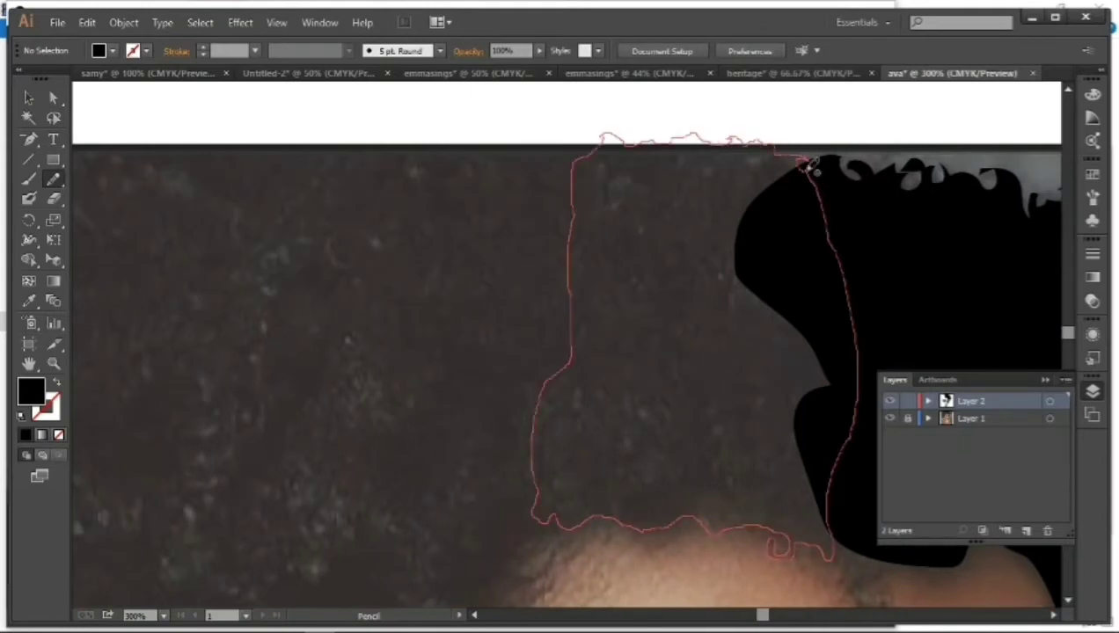
{"action": "scroll", "coordinate": [774, 150], "scroll_direction": "left", "scroll_amount": 5}
{"action": "left_click_drag", "start_coordinate": [737, 137], "coordinate": [367, 127]}
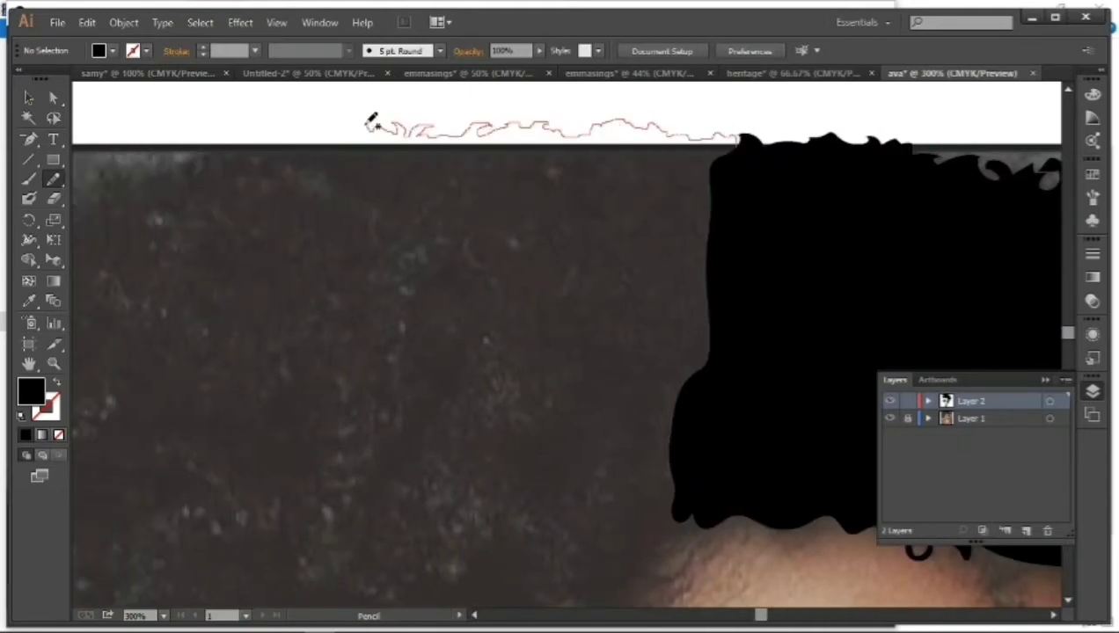
{"action": "left_click_drag", "start_coordinate": [371, 123], "coordinate": [721, 446]}
{"action": "scroll", "coordinate": [770, 615], "scroll_direction": "down", "scroll_amount": 4}
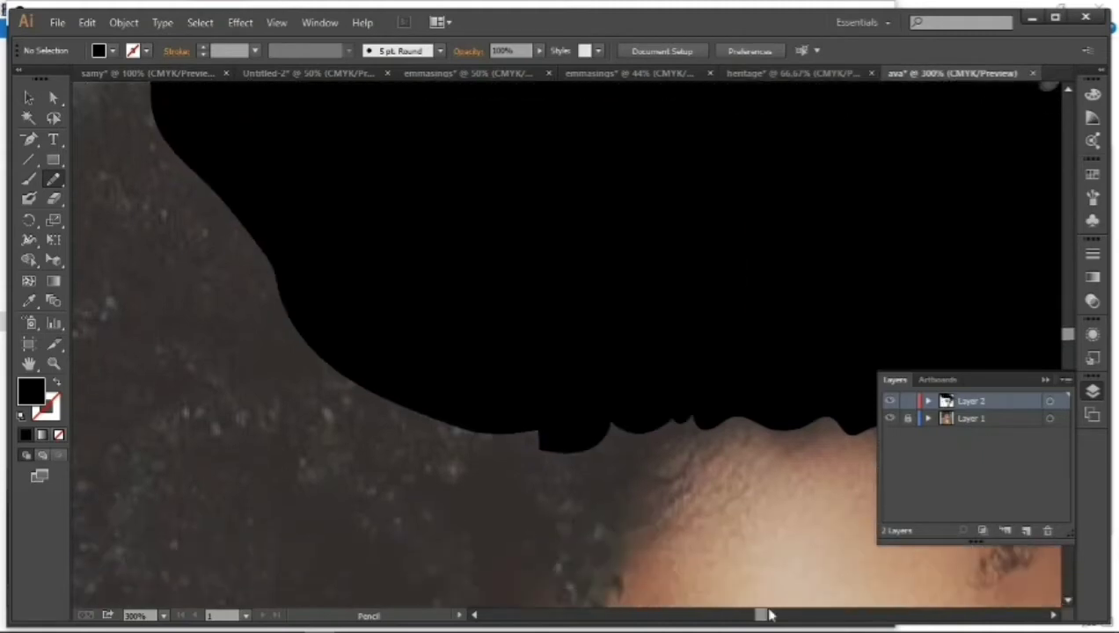
{"action": "key", "text": "ctrl+0"}
{"action": "scroll", "coordinate": [272, 156], "scroll_direction": "up", "scroll_amount": 5}
{"action": "mouse_move", "coordinate": [318, 153]}
{"action": "left_mouse_down"}
{"action": "mouse_move", "coordinate": [273, 156]}
{"action": "mouse_move", "coordinate": [573, 477]}
{"action": "mouse_move", "coordinate": [666, 448]}
{"action": "mouse_move", "coordinate": [682, 409]}
{"action": "left_mouse_up"}
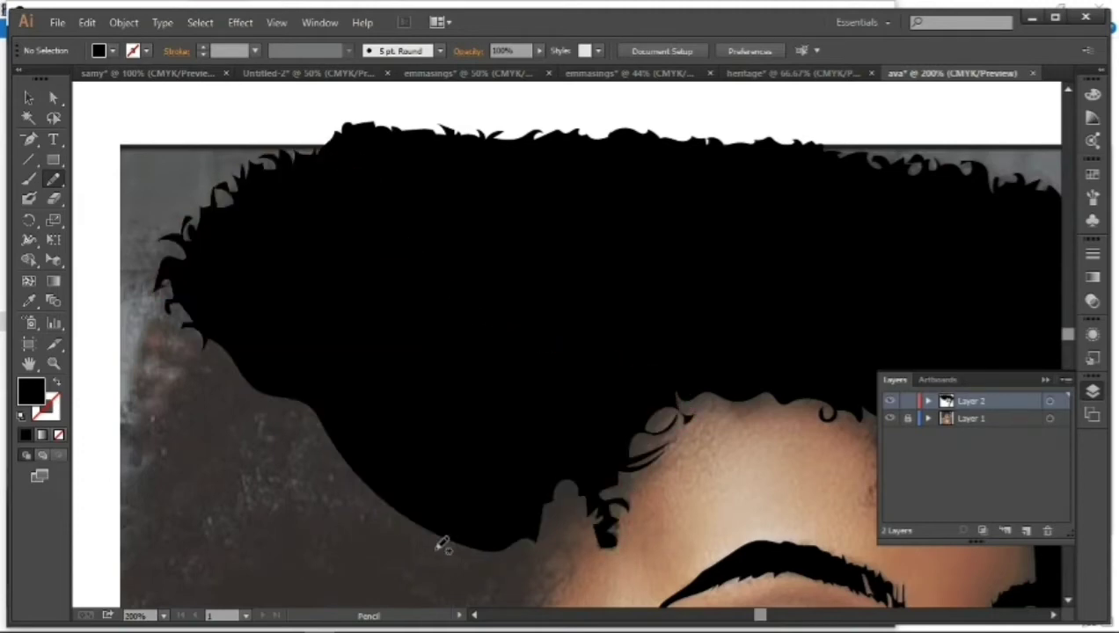
Trace the left-side hair down to the hairline and add a small black curl at the forehead.
{"action": "left_click_drag", "start_coordinate": [147, 242], "coordinate": [208, 337]}
{"action": "scroll", "coordinate": [548, 407], "scroll_direction": "down", "scroll_amount": 5}
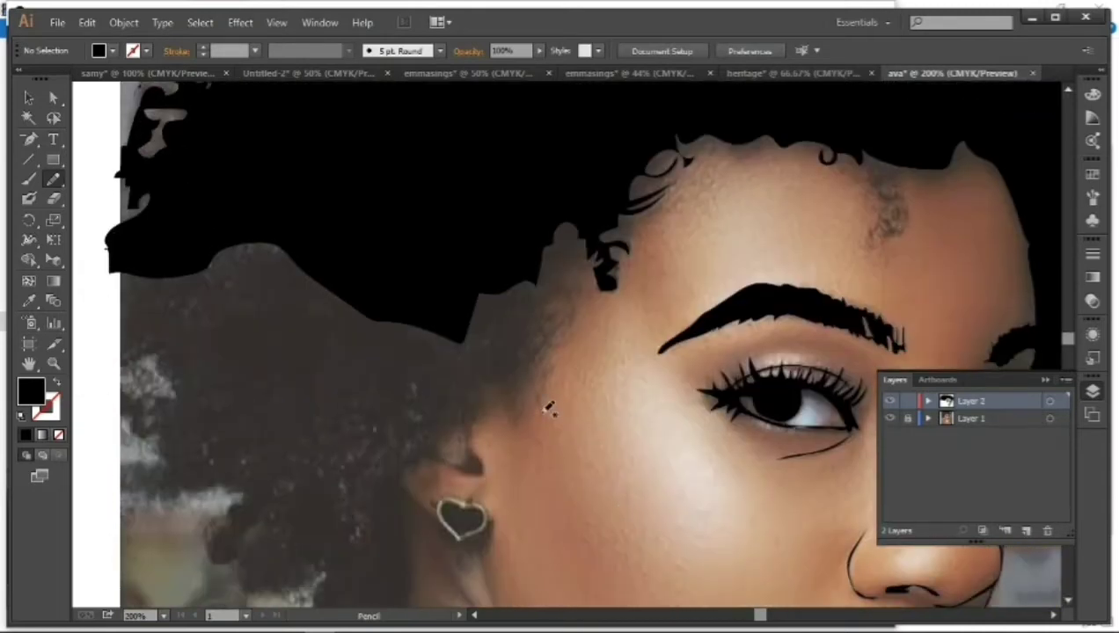
{"action": "mouse_move", "coordinate": [547, 355]}
{"action": "left_mouse_down"}
{"action": "mouse_move", "coordinate": [544, 322]}
{"action": "mouse_move", "coordinate": [110, 251]}
{"action": "mouse_move", "coordinate": [106, 392]}
{"action": "mouse_move", "coordinate": [149, 435]}
{"action": "mouse_move", "coordinate": [126, 492]}
{"action": "mouse_move", "coordinate": [237, 572]}
{"action": "mouse_move", "coordinate": [475, 413]}
{"action": "mouse_move", "coordinate": [525, 387]}
{"action": "mouse_move", "coordinate": [545, 389]}
{"action": "mouse_move", "coordinate": [547, 406]}
{"action": "left_mouse_up"}
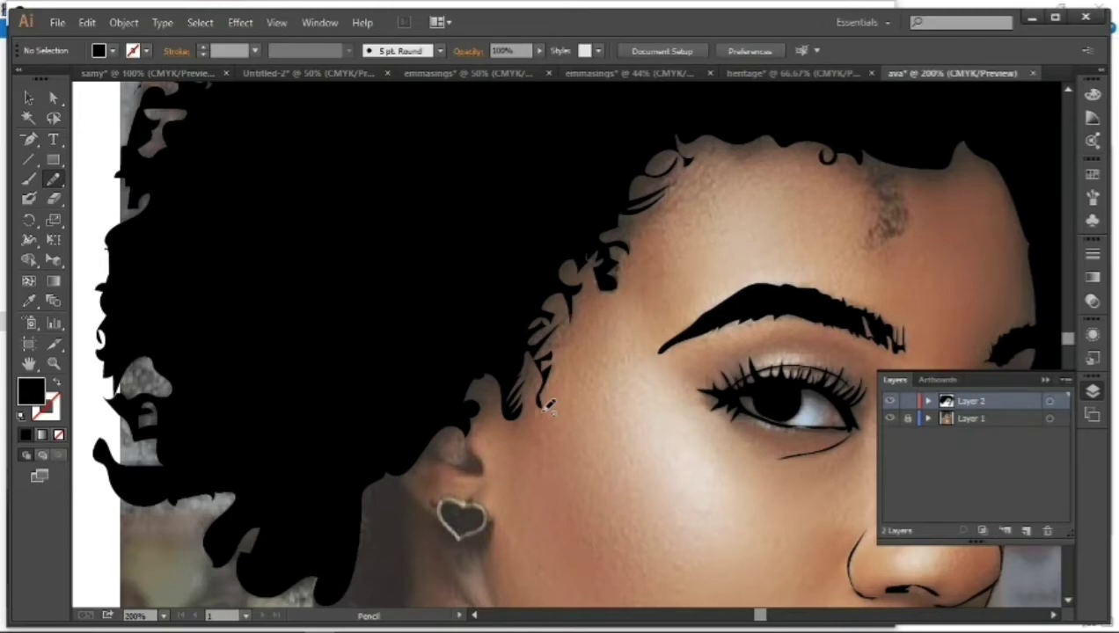
{"action": "left_click_drag", "start_coordinate": [855, 176], "coordinate": [888, 183]}
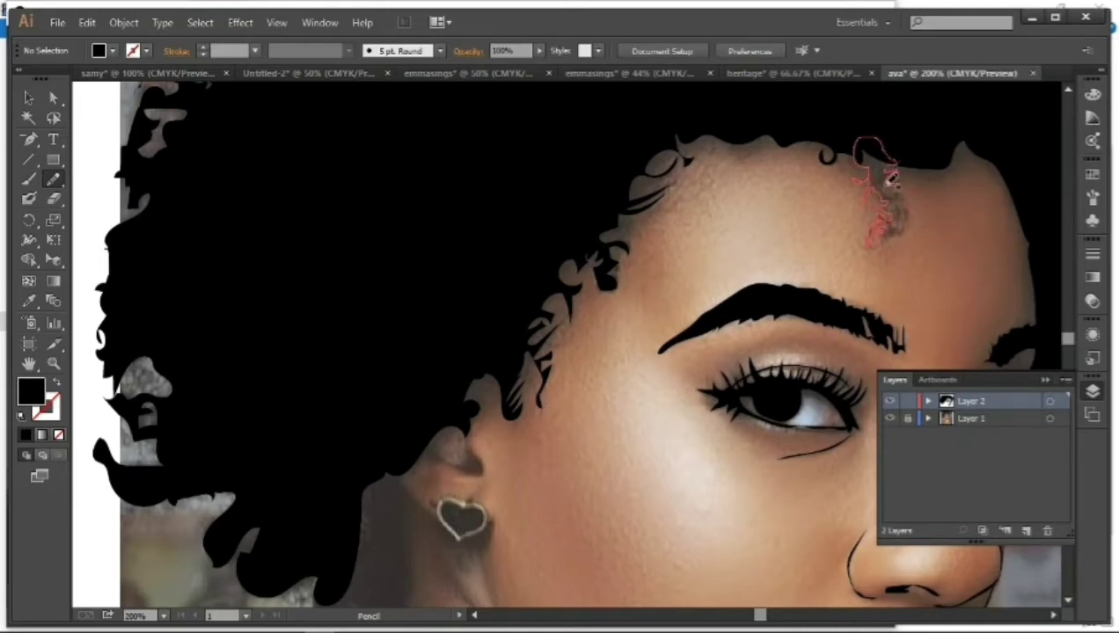
{"action": "left_click_drag", "start_coordinate": [899, 226], "coordinate": [868, 243]}
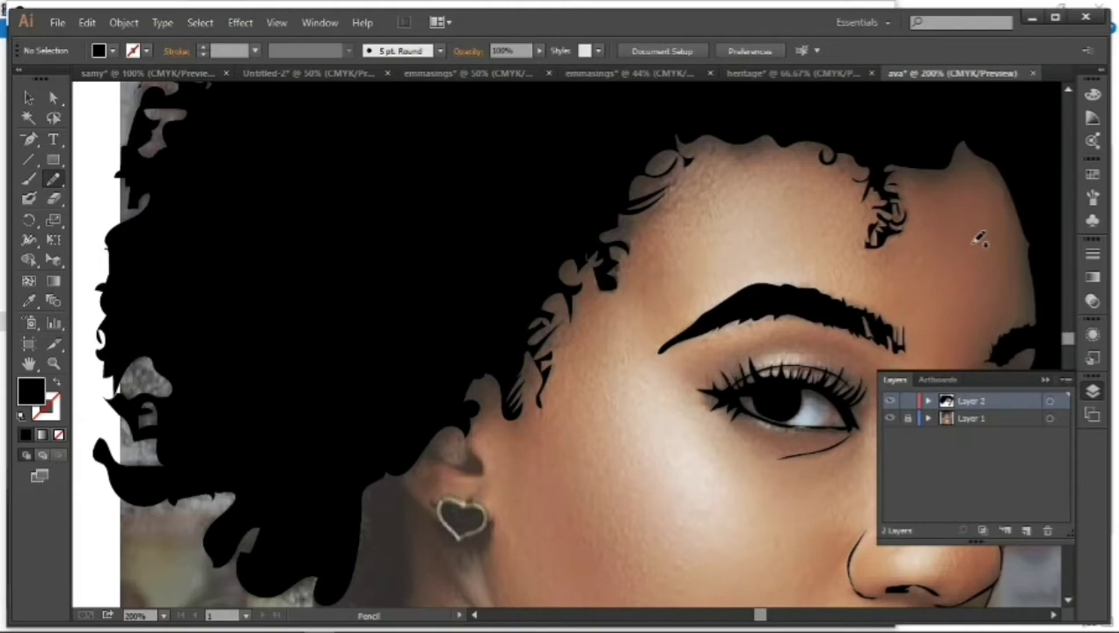
{"action": "key", "text": "ctrl+plus"}
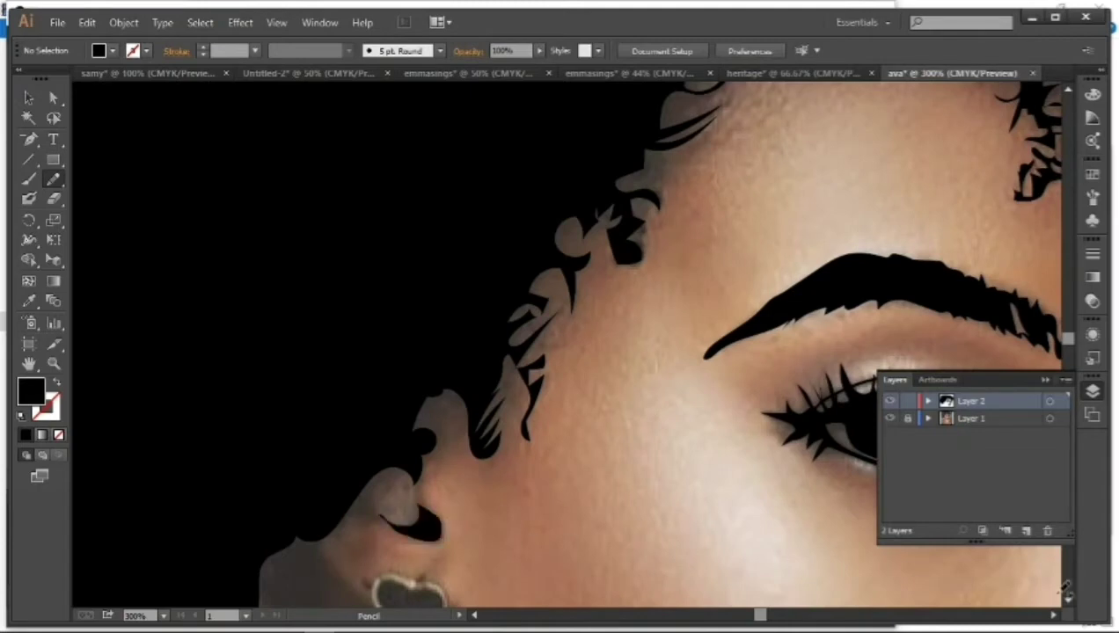
Close the hair shape beside the ear and draw black strands under the heart earring.
{"action": "scroll", "coordinate": [384, 488], "scroll_direction": "down", "scroll_amount": 1}
{"action": "scroll", "coordinate": [407, 526], "scroll_direction": "down", "scroll_amount": 3}
{"action": "mouse_move", "coordinate": [123, 409]}
{"action": "left_mouse_down"}
{"action": "mouse_move", "coordinate": [155, 462]}
{"action": "mouse_move", "coordinate": [198, 495]}
{"action": "mouse_move", "coordinate": [185, 462]}
{"action": "left_mouse_up"}
{"action": "left_click", "coordinate": [1066, 605]}
{"action": "left_click", "coordinate": [1066, 605]}
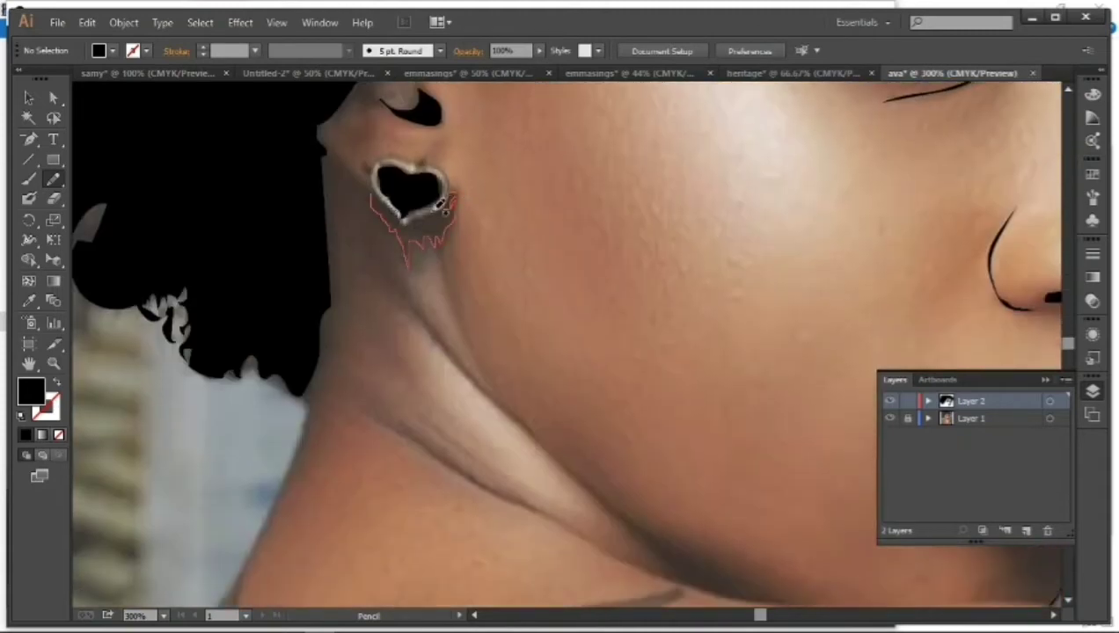
{"action": "mouse_move", "coordinate": [448, 211]}
{"action": "left_mouse_down"}
{"action": "mouse_move", "coordinate": [405, 263]}
{"action": "mouse_move", "coordinate": [710, 587]}
{"action": "mouse_move", "coordinate": [574, 465]}
{"action": "left_mouse_up"}
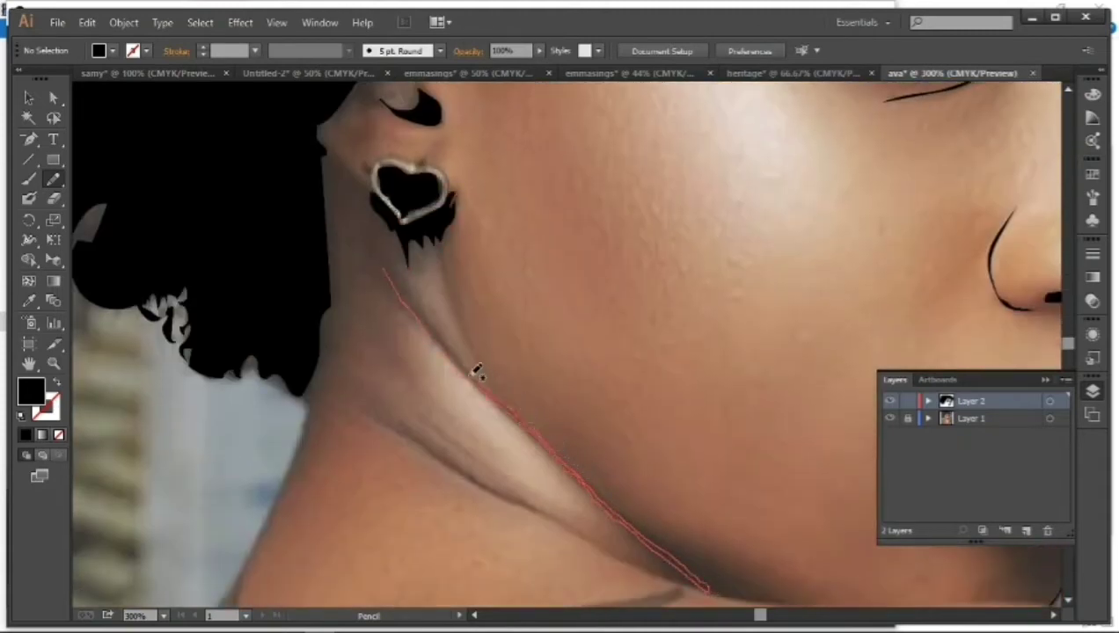
Trace black neck lines from the earring down along the lower neck.
{"action": "key", "text": "ctrl+="}
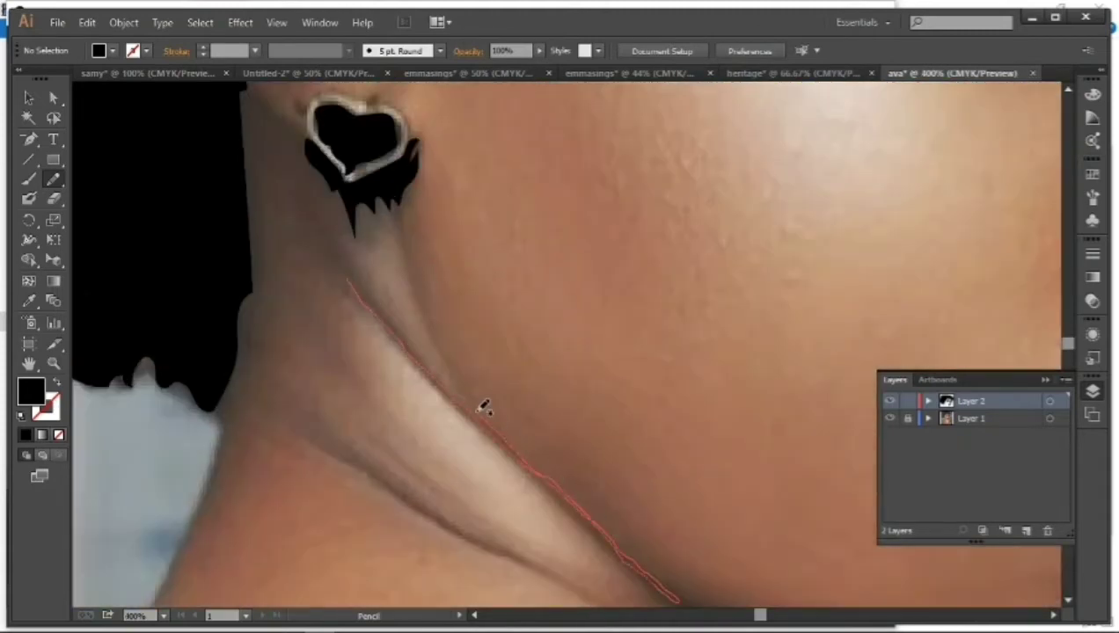
{"action": "left_click_drag", "start_coordinate": [354, 278], "coordinate": [355, 278]}
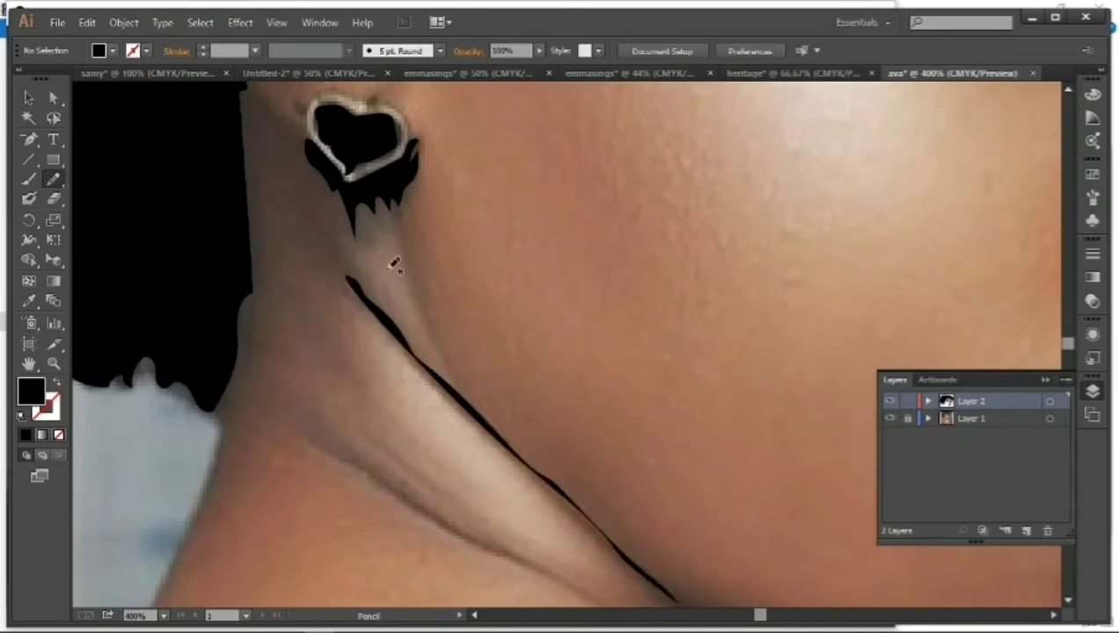
{"action": "mouse_move", "coordinate": [433, 322]}
{"action": "left_mouse_down"}
{"action": "mouse_move", "coordinate": [431, 299]}
{"action": "mouse_move", "coordinate": [458, 391]}
{"action": "left_mouse_up"}
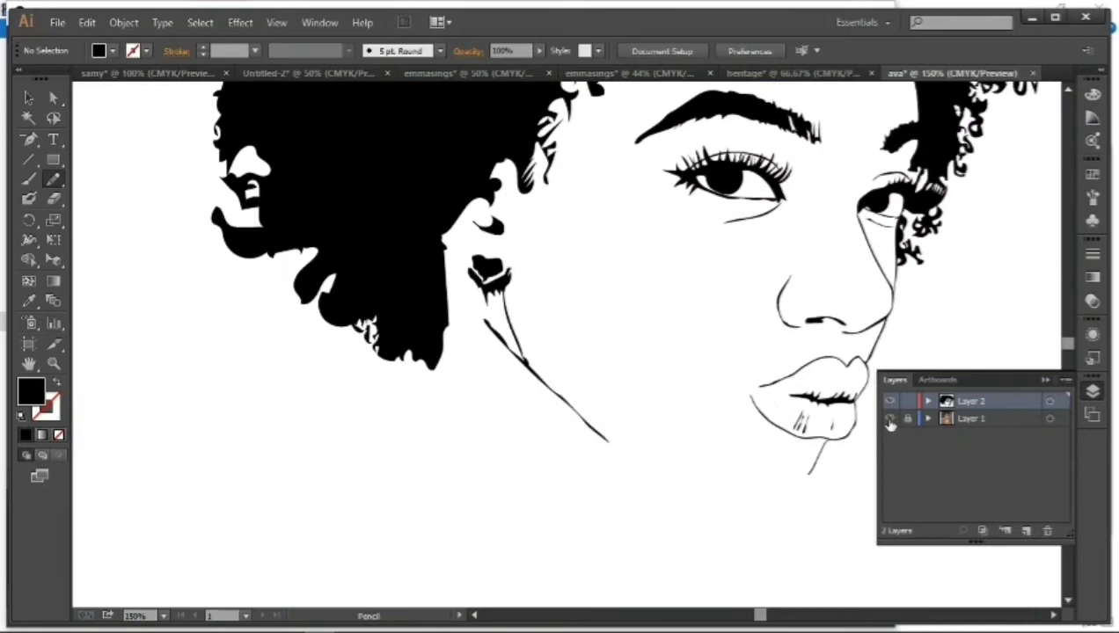
{"action": "left_click", "coordinate": [890, 419]}
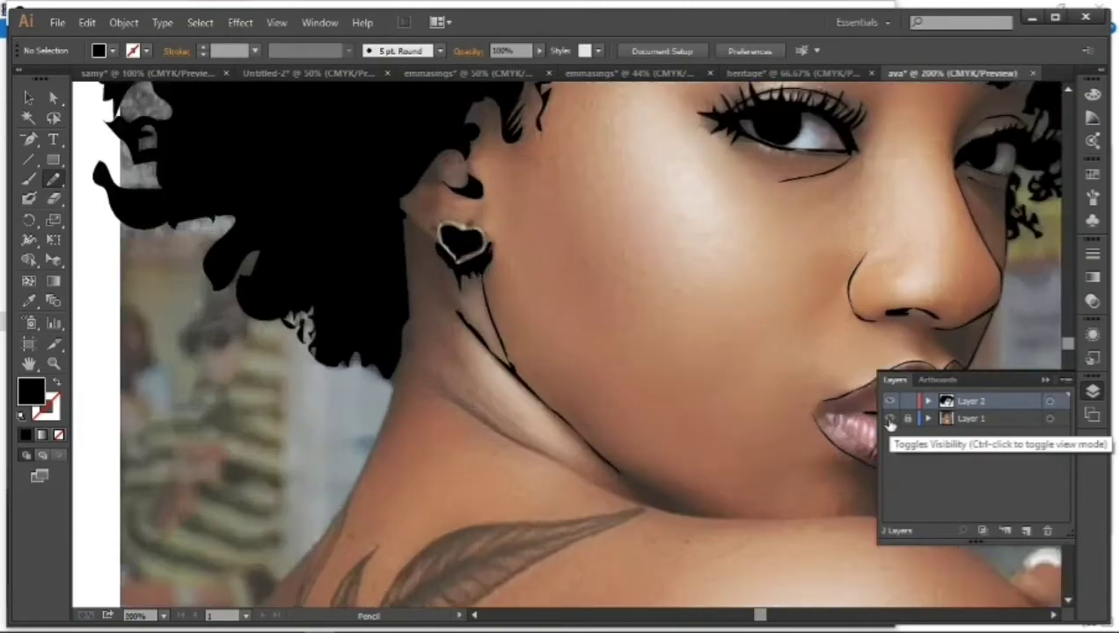
{"action": "key", "text": "ctrl+plus"}
{"action": "key", "text": "ctrl+plus"}
{"action": "left_click_drag", "start_coordinate": [379, 406], "coordinate": [606, 541]}
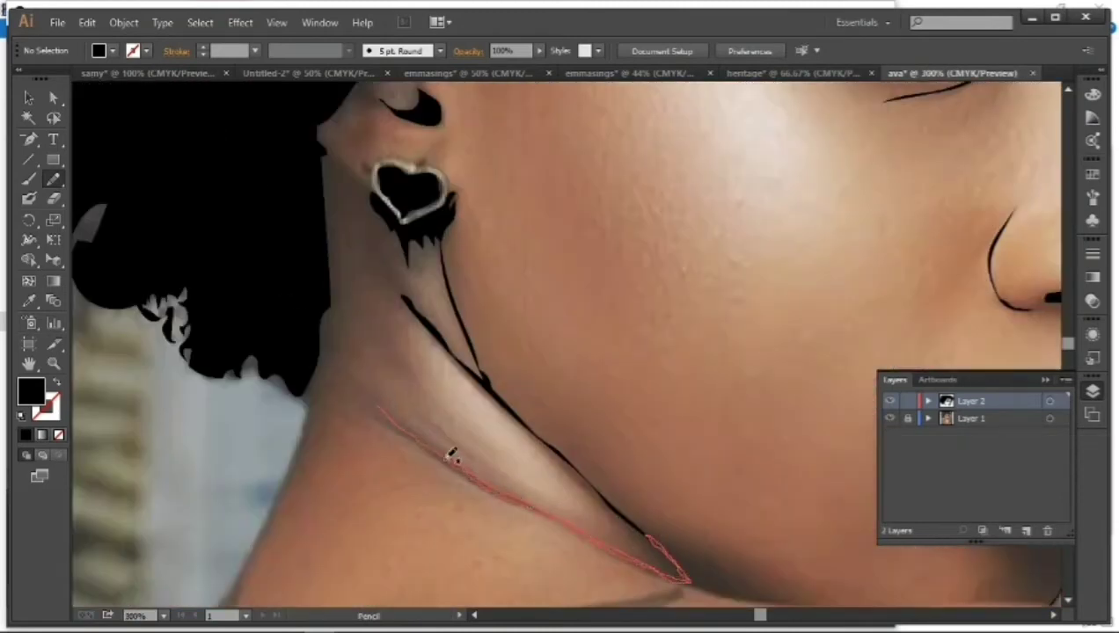
{"action": "left_click_drag", "start_coordinate": [450, 455], "coordinate": [437, 325]}
Trace the jaw line above the shoulder at 400% zoom.
{"action": "scroll", "coordinate": [1054, 616], "scroll_direction": "right", "scroll_amount": 5}
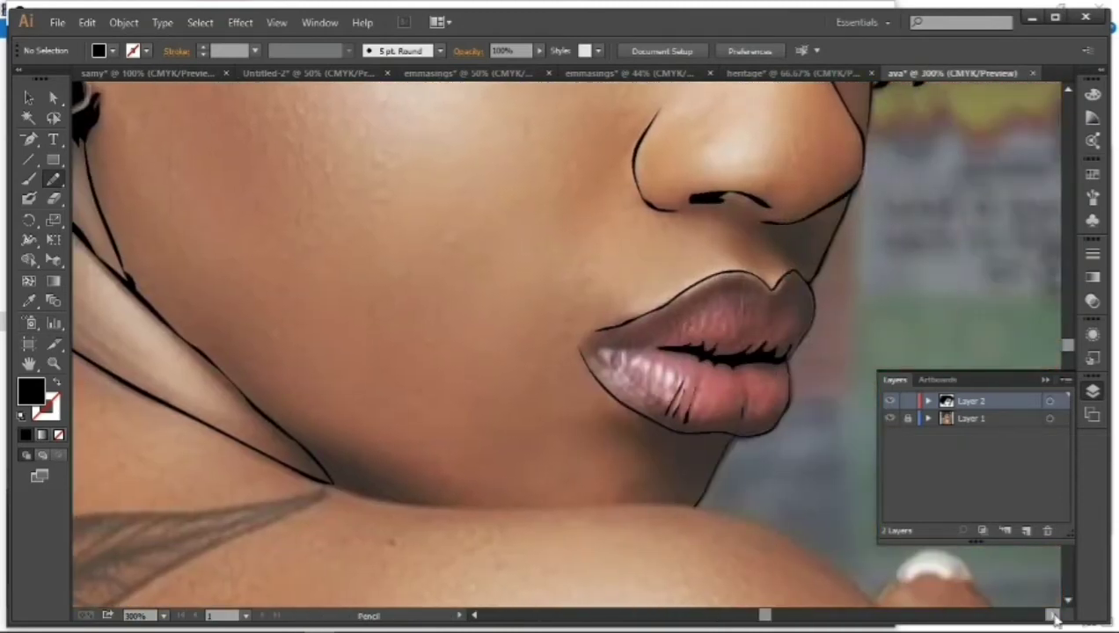
{"action": "key", "text": "ctrl+plus"}
{"action": "left_click_drag", "start_coordinate": [251, 529], "coordinate": [449, 556]}
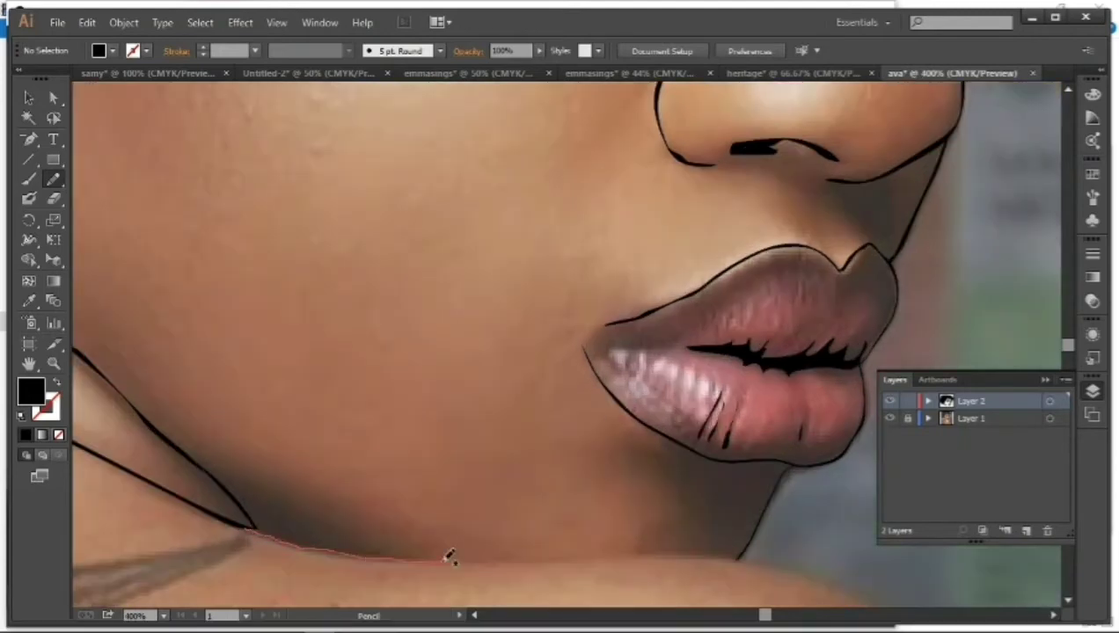
{"action": "left_click_drag", "start_coordinate": [532, 549], "coordinate": [349, 544]}
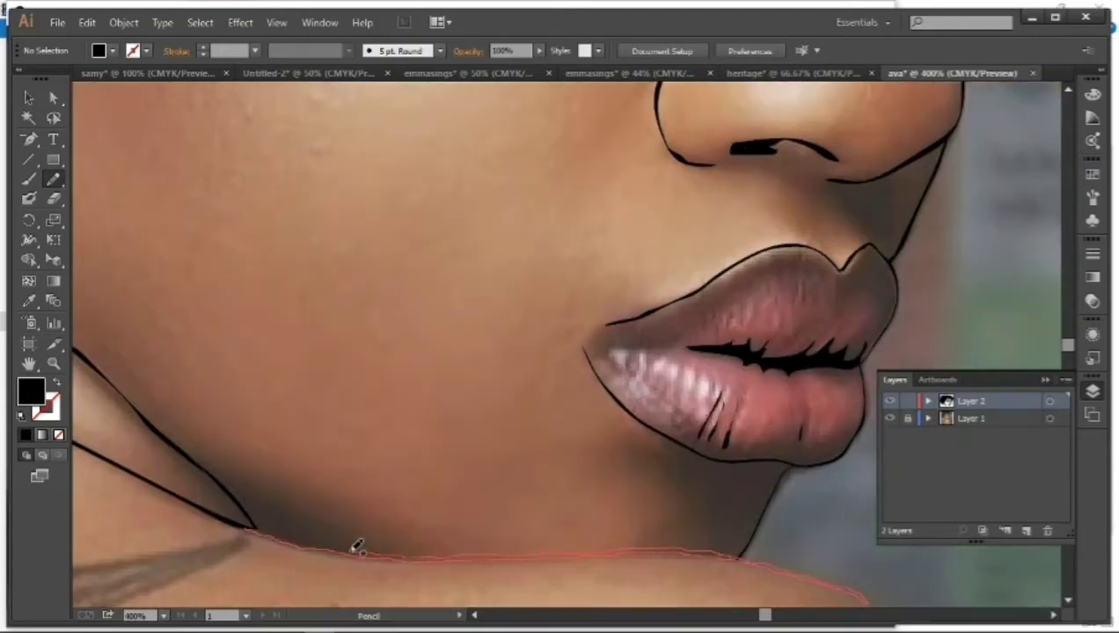
{"action": "scroll", "coordinate": [1059, 607], "scroll_direction": "right", "scroll_amount": 5}
{"action": "scroll", "coordinate": [1059, 607], "scroll_direction": "down", "scroll_amount": 3}
{"action": "scroll", "coordinate": [1058, 607], "scroll_direction": "down", "scroll_amount": 3}
Outline the shoulder's top edge, join it to the existing contour, and outline the finger.
{"action": "mouse_move", "coordinate": [505, 203]}
{"action": "left_mouse_down"}
{"action": "mouse_move", "coordinate": [707, 358]}
{"action": "mouse_move", "coordinate": [774, 450]}
{"action": "mouse_move", "coordinate": [681, 330]}
{"action": "left_mouse_up"}
{"action": "left_click_drag", "start_coordinate": [554, 222], "coordinate": [510, 205]}
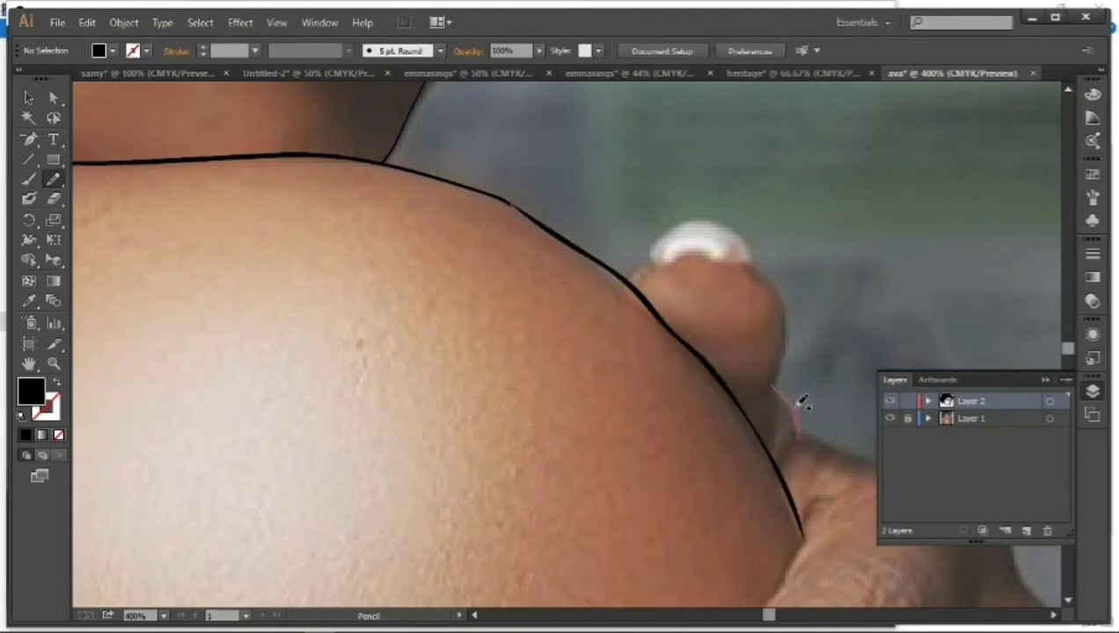
{"action": "left_click_drag", "start_coordinate": [802, 401], "coordinate": [803, 429]}
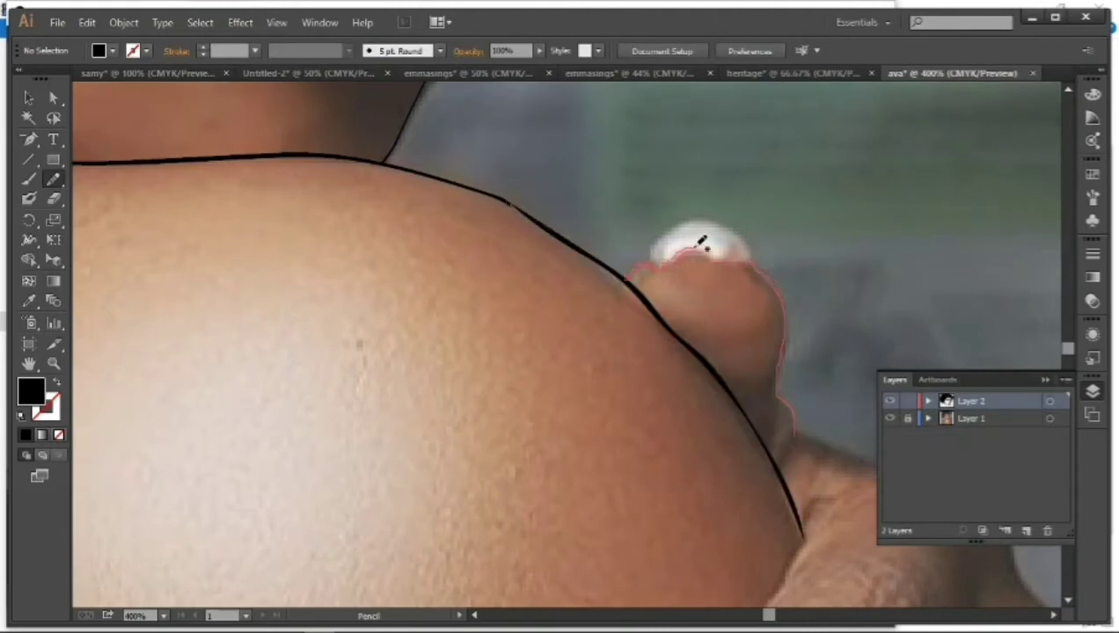
{"action": "left_click_drag", "start_coordinate": [803, 427], "coordinate": [800, 431]}
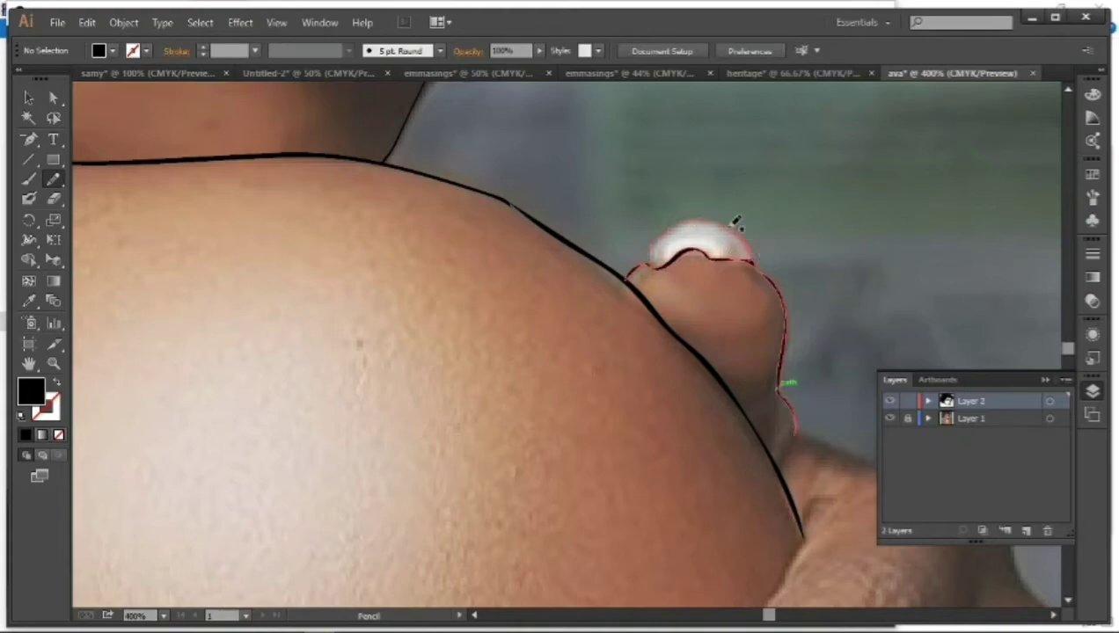
{"action": "key", "text": "ctrl+minus"}
{"action": "key", "text": "ctrl+minus"}
{"action": "key", "text": "ctrl+minus"}
{"action": "key", "text": "ctrl+plus"}
{"action": "key", "text": "ctrl+plus"}
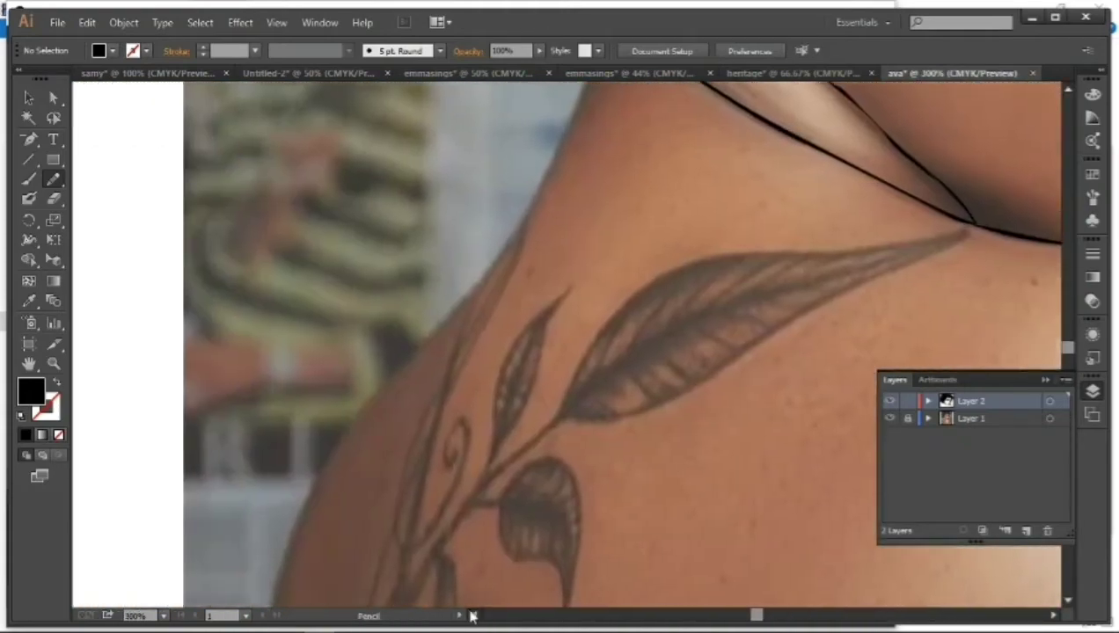
{"action": "key", "text": "ctrl+plus"}
Trace the neck's outer edge and the back's left edge beside the tattoo, then reshow the photo.
{"action": "scroll", "coordinate": [620, 123], "scroll_direction": "up", "scroll_amount": 2}
{"action": "mouse_move", "coordinate": [631, 100]}
{"action": "left_mouse_down"}
{"action": "mouse_move", "coordinate": [317, 583]}
{"action": "mouse_move", "coordinate": [500, 387]}
{"action": "left_mouse_up"}
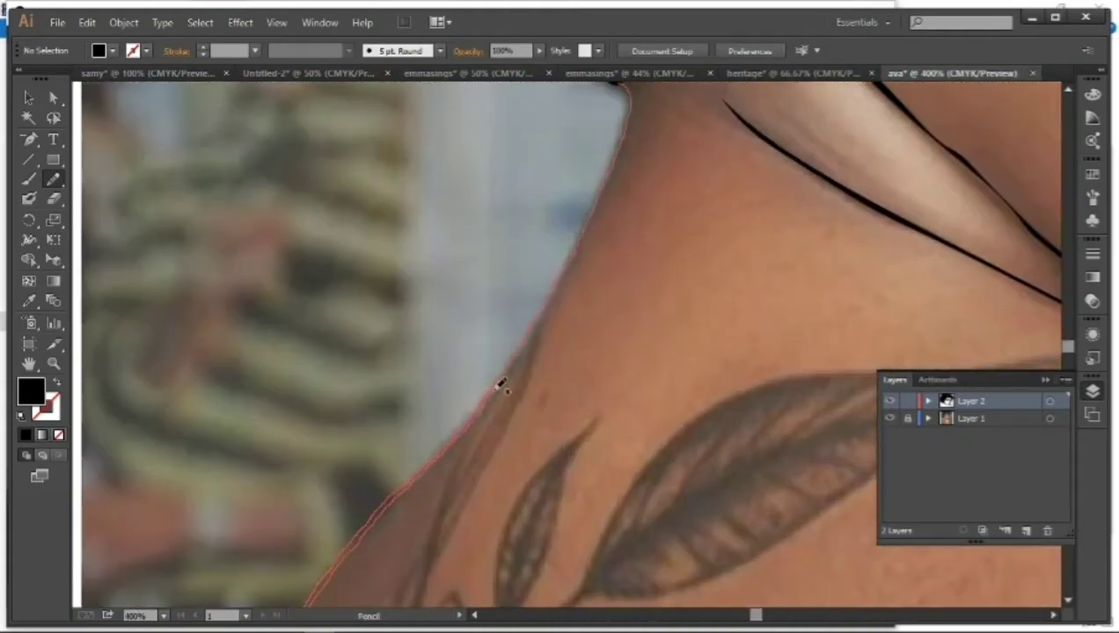
{"action": "scroll", "coordinate": [690, 167], "scroll_direction": "down", "scroll_amount": 5}
{"action": "left_click_drag", "start_coordinate": [303, 84], "coordinate": [200, 412]}
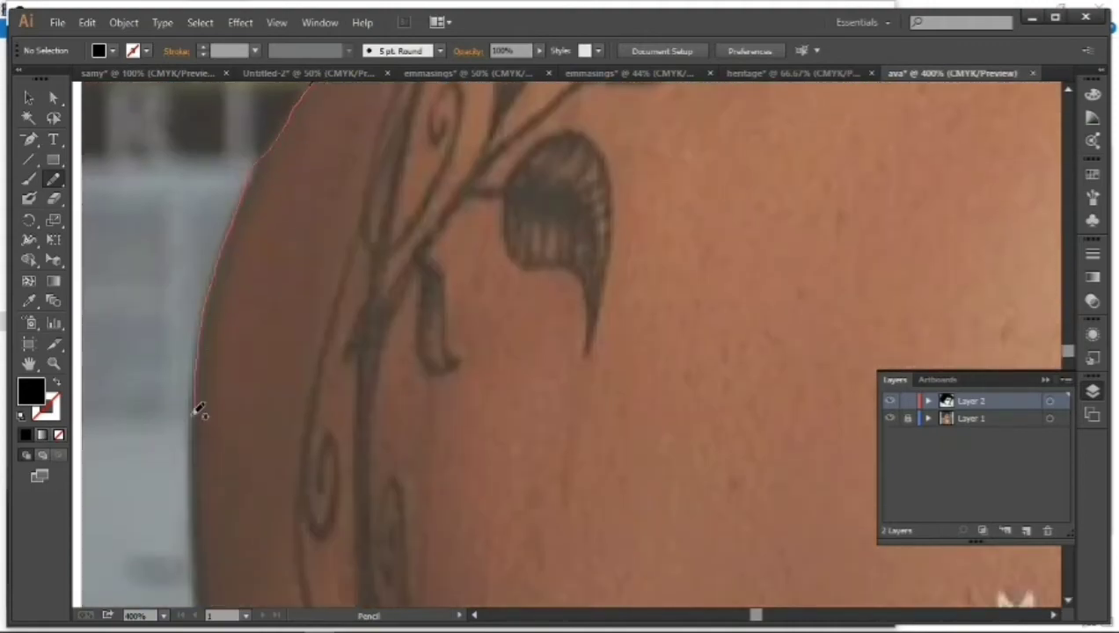
{"action": "left_click_drag", "start_coordinate": [250, 167], "coordinate": [255, 158]}
{"action": "scroll", "coordinate": [615, 352], "scroll_direction": "down", "scroll_amount": 5}
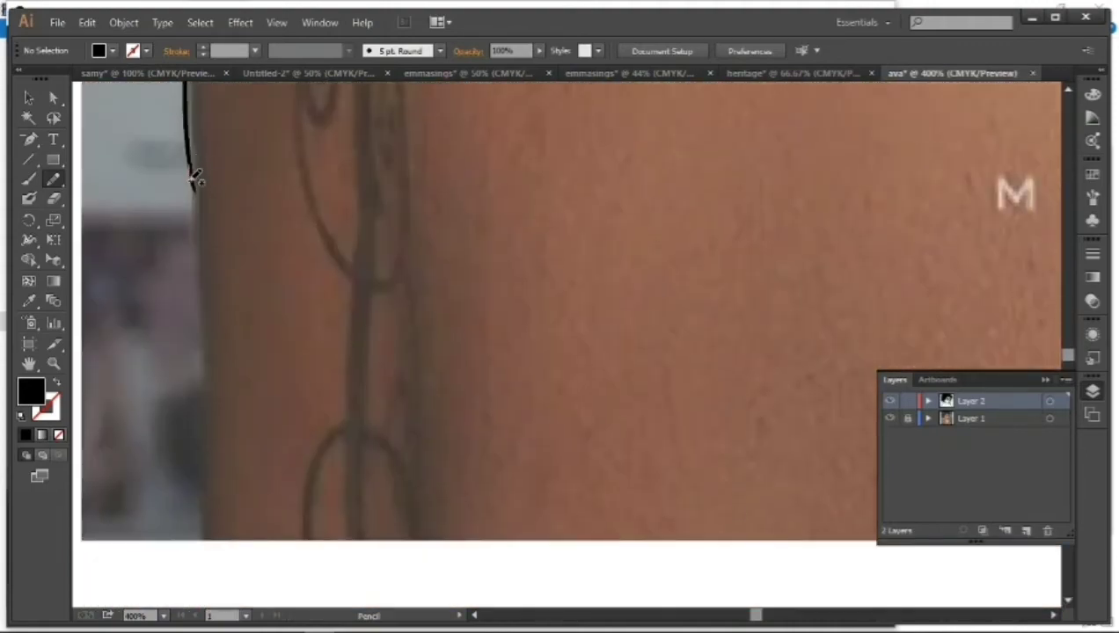
{"action": "mouse_move", "coordinate": [186, 171]}
{"action": "left_mouse_down"}
{"action": "mouse_move", "coordinate": [210, 360]}
{"action": "mouse_move", "coordinate": [204, 535]}
{"action": "left_mouse_up"}
{"action": "mouse_move", "coordinate": [409, 99]}
{"action": "left_mouse_down"}
{"action": "mouse_move", "coordinate": [430, 426]}
{"action": "mouse_move", "coordinate": [413, 99]}
{"action": "left_mouse_up"}
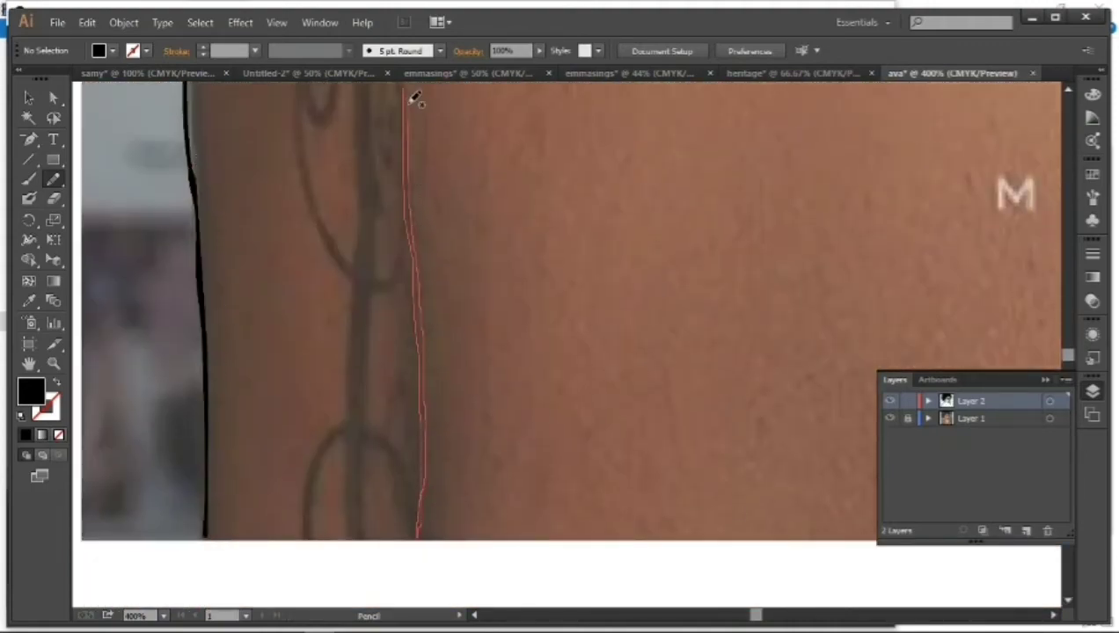
{"action": "key", "text": "ctrl+minus"}
{"action": "key", "text": "ctrl+minus"}
{"action": "key", "text": "ctrl+minus"}
{"action": "key", "text": "ctrl+minus"}
{"action": "key", "text": "ctrl+minus"}
{"action": "left_click", "coordinate": [889, 419]}
Zoom in to about 600% on the first fingernail and trace it as a closed shape.
{"action": "key", "text": "ctrl+plus"}
{"action": "key", "text": "ctrl+plus"}
{"action": "key", "text": "ctrl+plus"}
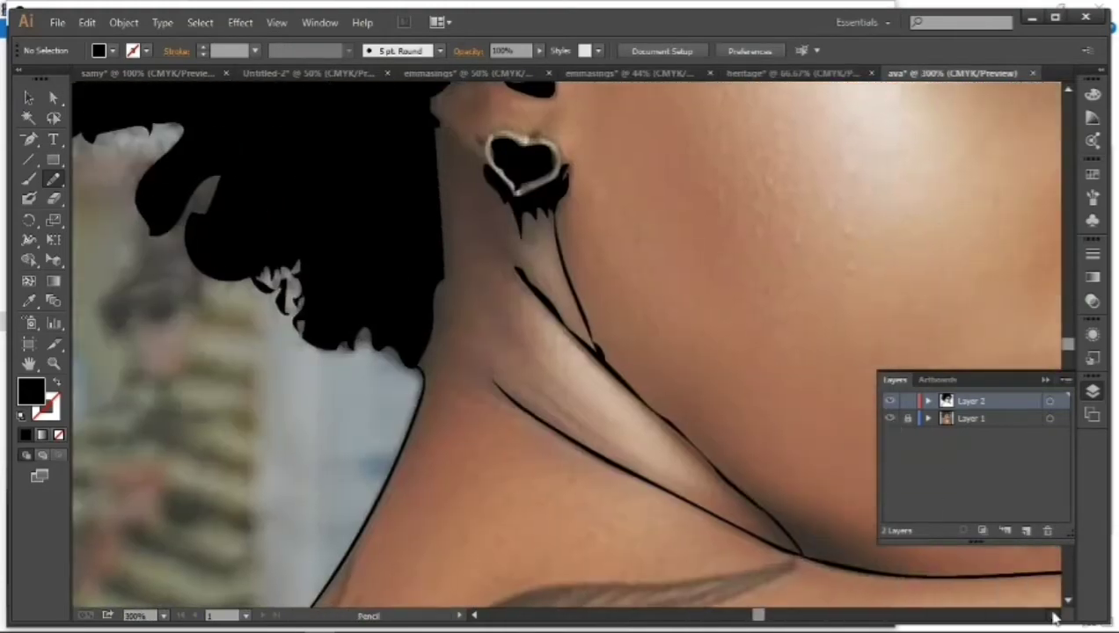
{"action": "scroll", "coordinate": [1047, 527], "scroll_direction": "down", "scroll_amount": 10}
{"action": "scroll", "coordinate": [1047, 527], "scroll_direction": "right", "scroll_amount": 5}
{"action": "left_click", "coordinate": [1045, 380]}
{"action": "key", "text": "ctrl+plus"}
{"action": "scroll", "coordinate": [616, 352], "scroll_direction": "right", "scroll_amount": 3}
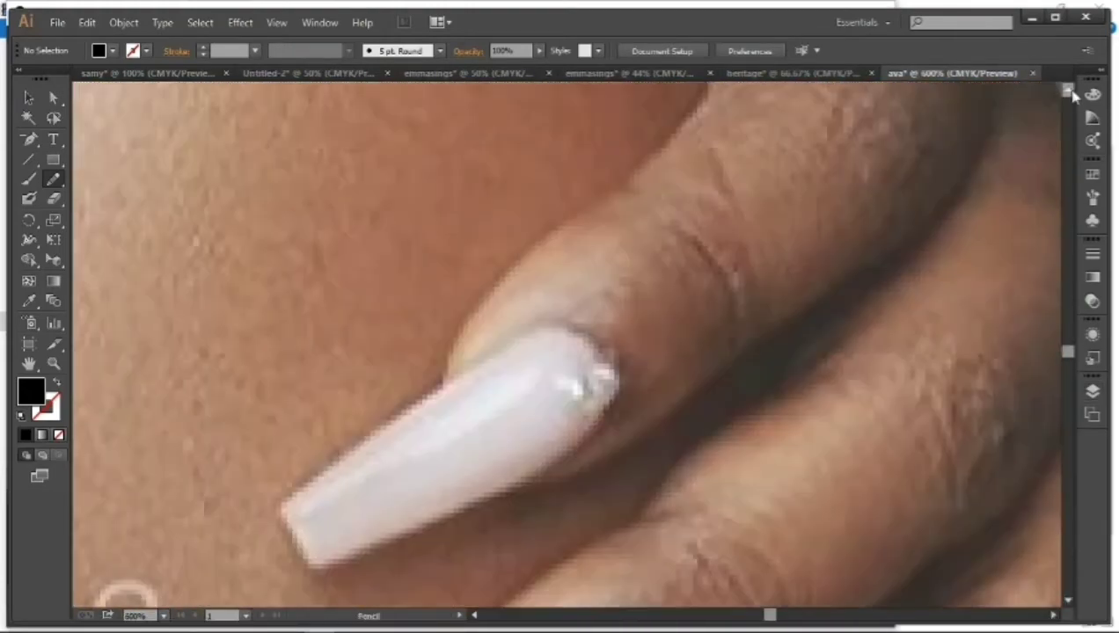
{"action": "key", "text": "ctrl+plus"}
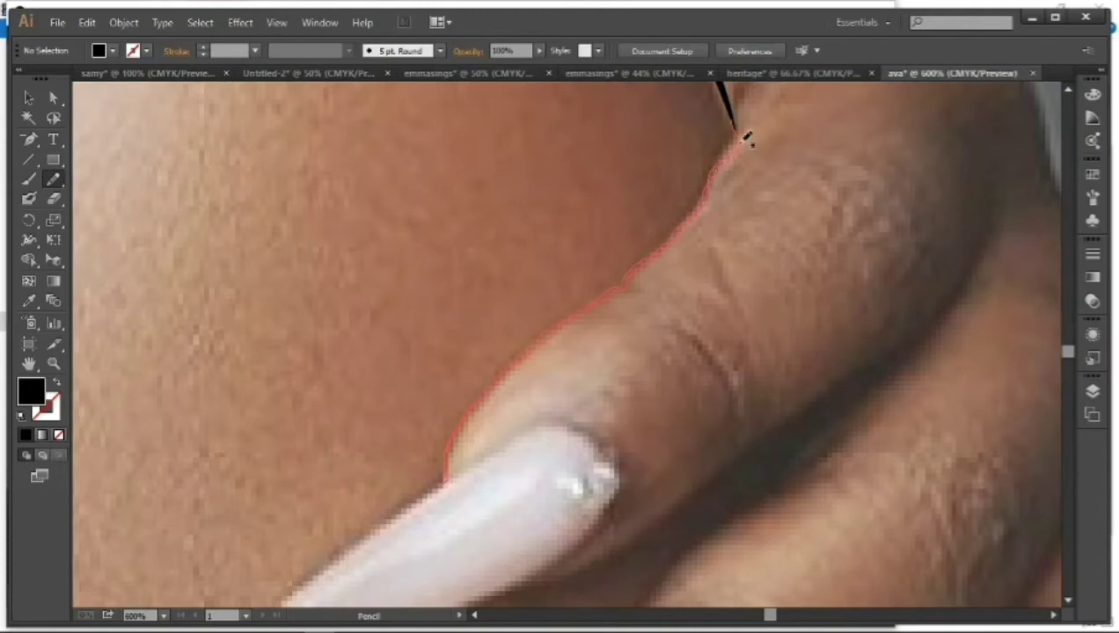
{"action": "left_click_drag", "start_coordinate": [746, 138], "coordinate": [745, 139]}
{"action": "scroll", "coordinate": [484, 394], "scroll_direction": "down", "scroll_amount": 2}
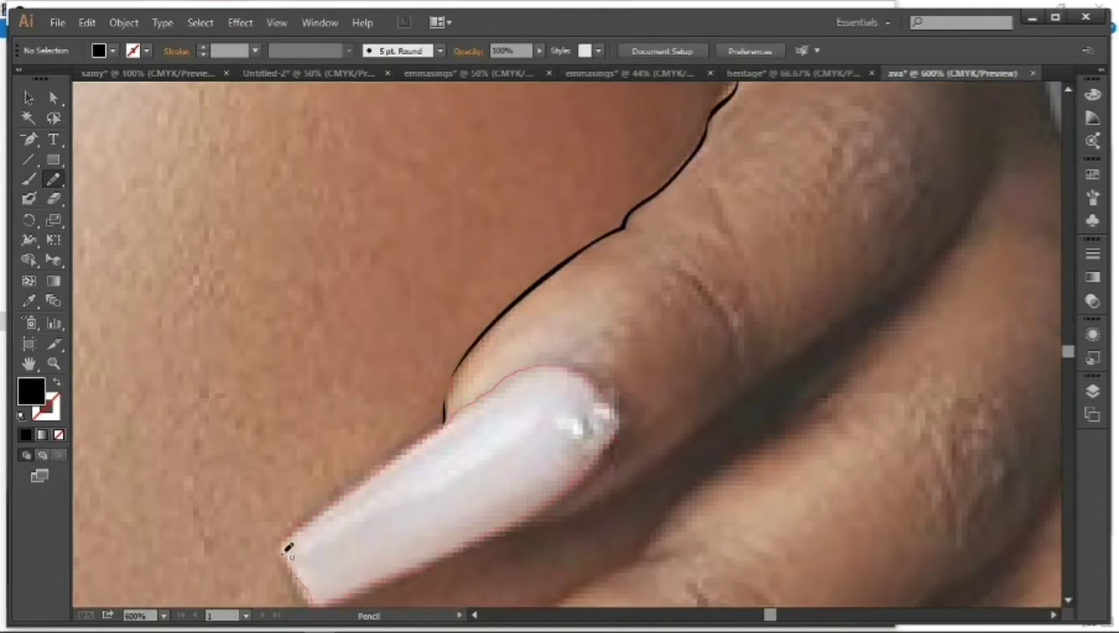
{"action": "left_click_drag", "start_coordinate": [288, 550], "coordinate": [288, 549]}
{"action": "key", "text": "v"}
{"action": "left_click", "coordinate": [1095, 67]}
{"action": "left_click", "coordinate": [940, 102]}
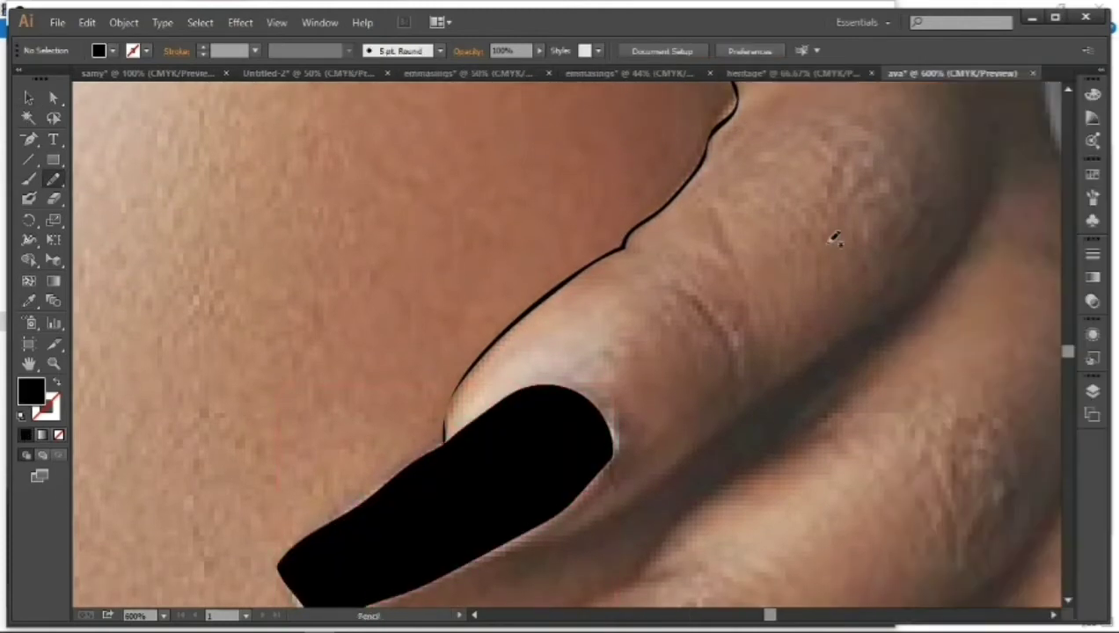
Draw the finger crease line and trace the second nail as a black shape.
{"action": "mouse_move", "coordinate": [563, 532]}
{"action": "left_mouse_down"}
{"action": "mouse_move", "coordinate": [734, 486]}
{"action": "mouse_move", "coordinate": [943, 282]}
{"action": "mouse_move", "coordinate": [879, 309]}
{"action": "left_mouse_up"}
{"action": "left_click_drag", "start_coordinate": [595, 518], "coordinate": [594, 517]}
{"action": "scroll", "coordinate": [594, 517], "scroll_direction": "down", "scroll_amount": 4}
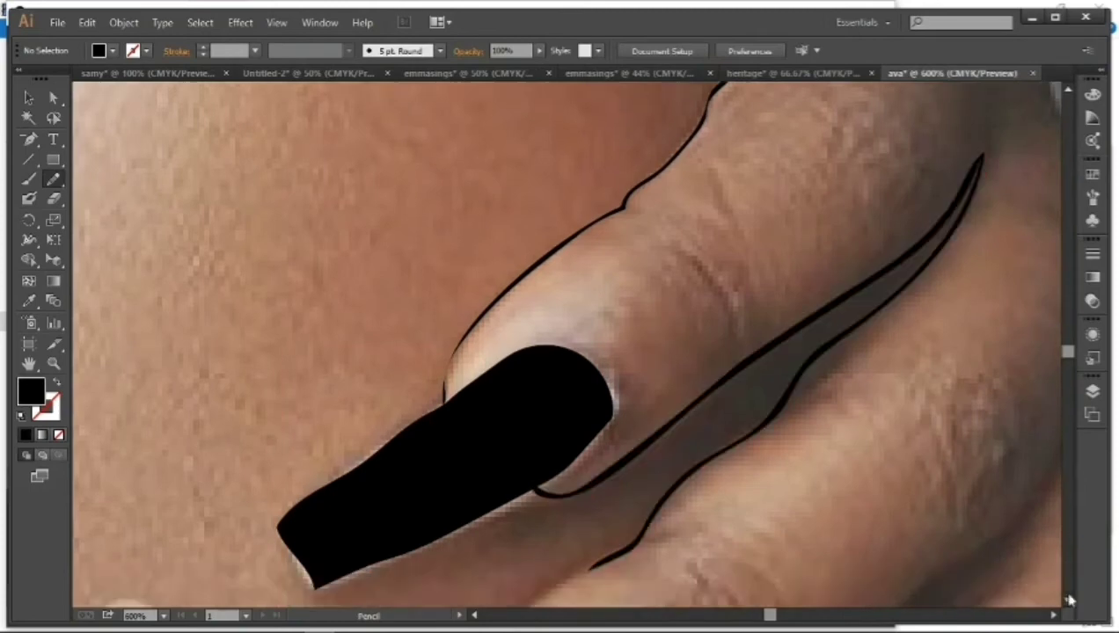
{"action": "scroll", "coordinate": [582, 357], "scroll_direction": "down", "scroll_amount": 2}
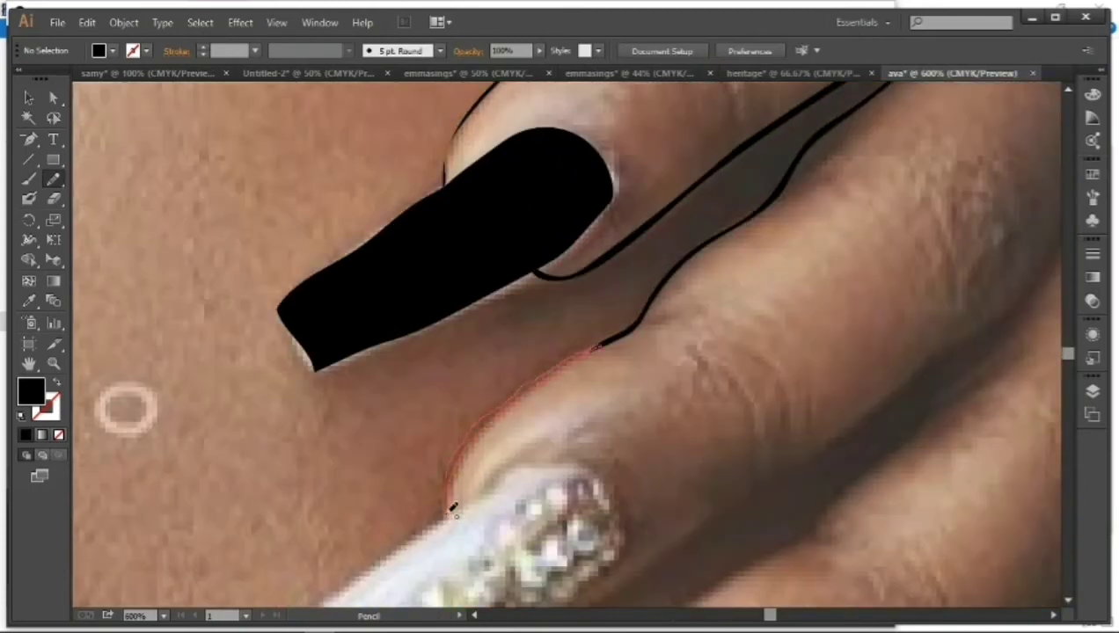
{"action": "left_click_drag", "start_coordinate": [453, 508], "coordinate": [449, 514]}
{"action": "scroll", "coordinate": [278, 494], "scroll_direction": "down", "scroll_amount": 3}
{"action": "left_click_drag", "start_coordinate": [307, 552], "coordinate": [310, 550]}
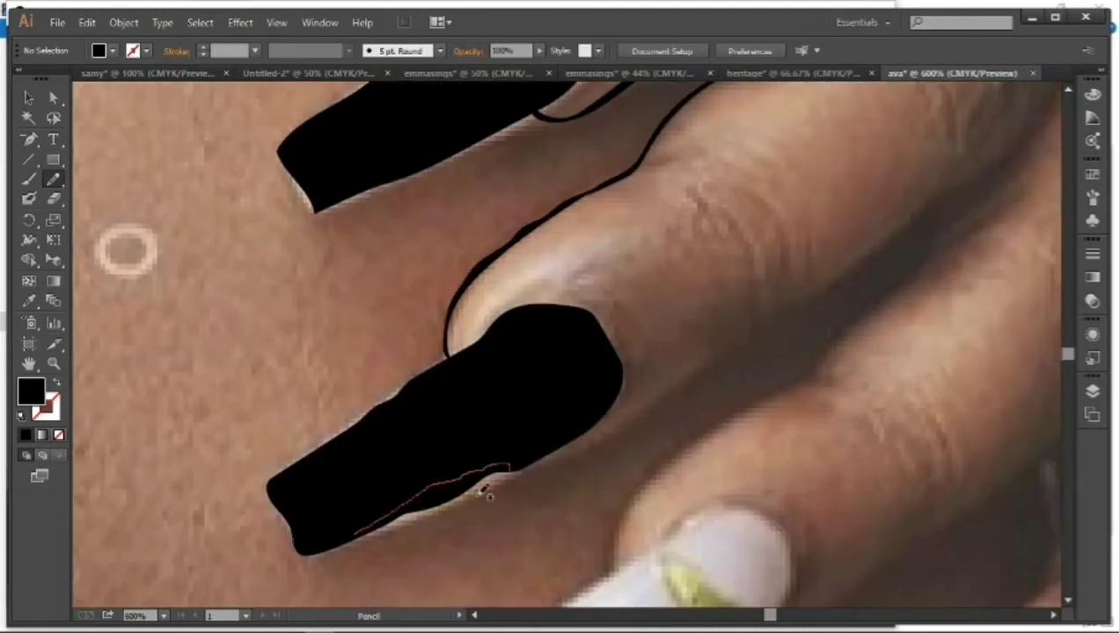
Line the lower finger edge and close the third nail as a black fill.
{"action": "scroll", "coordinate": [481, 489], "scroll_direction": "right", "scroll_amount": 2}
{"action": "mouse_move", "coordinate": [431, 453]}
{"action": "left_mouse_down"}
{"action": "mouse_move", "coordinate": [940, 88]}
{"action": "mouse_move", "coordinate": [457, 444]}
{"action": "left_mouse_up"}
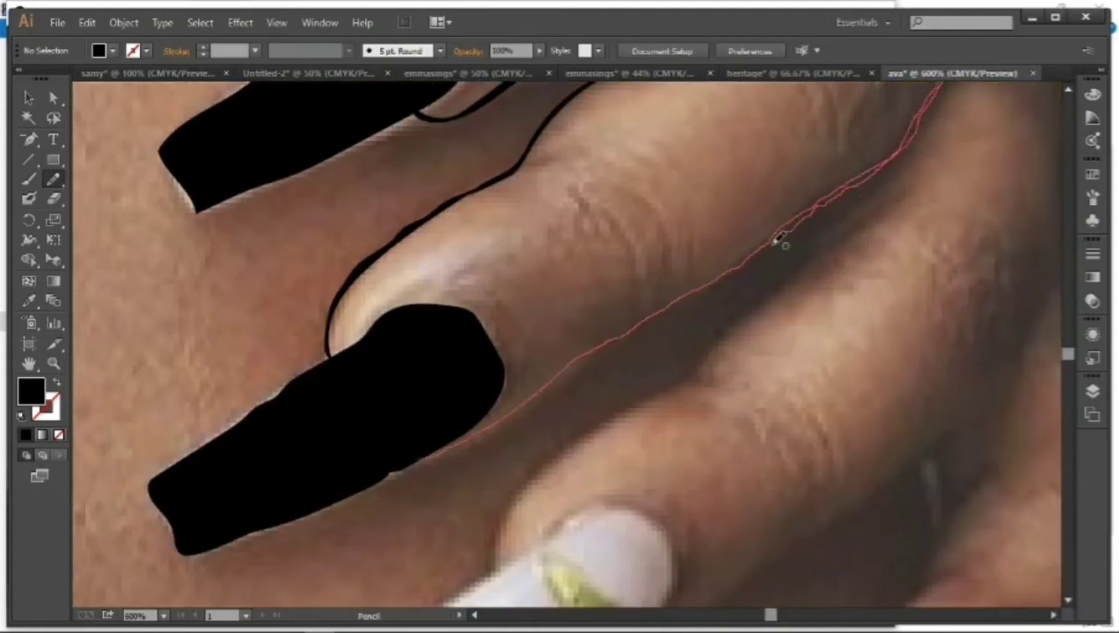
{"action": "scroll", "coordinate": [1049, 612], "scroll_direction": "right", "scroll_amount": 2}
{"action": "scroll", "coordinate": [1065, 95], "scroll_direction": "up", "scroll_amount": 1}
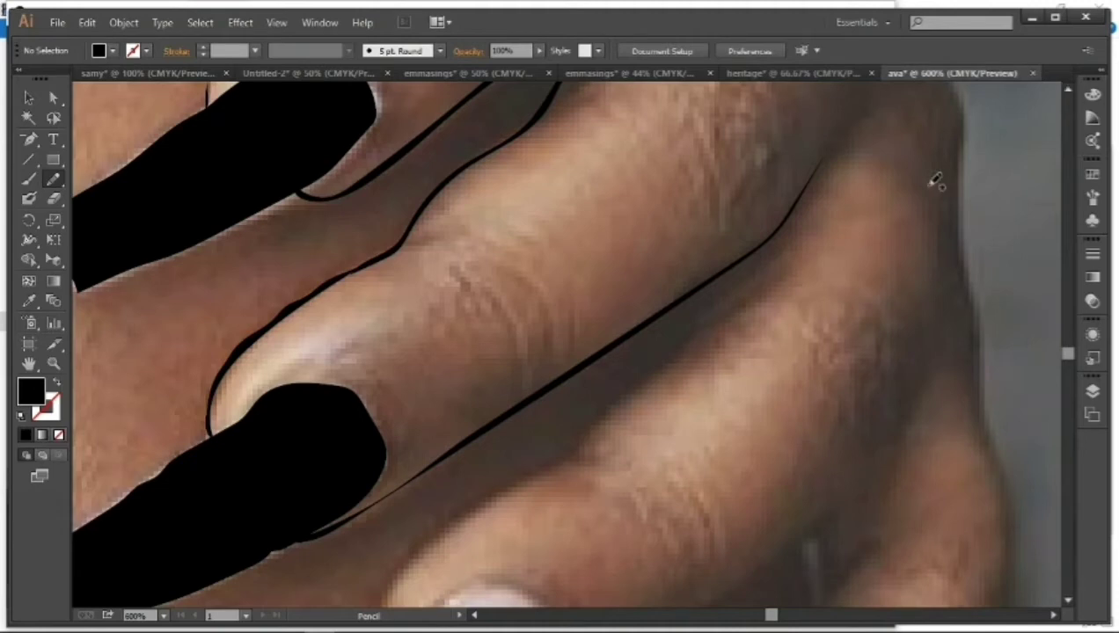
{"action": "mouse_move", "coordinate": [796, 204]}
{"action": "left_mouse_down"}
{"action": "mouse_move", "coordinate": [569, 452]}
{"action": "mouse_move", "coordinate": [492, 507]}
{"action": "mouse_move", "coordinate": [724, 312]}
{"action": "mouse_move", "coordinate": [800, 200]}
{"action": "left_mouse_up"}
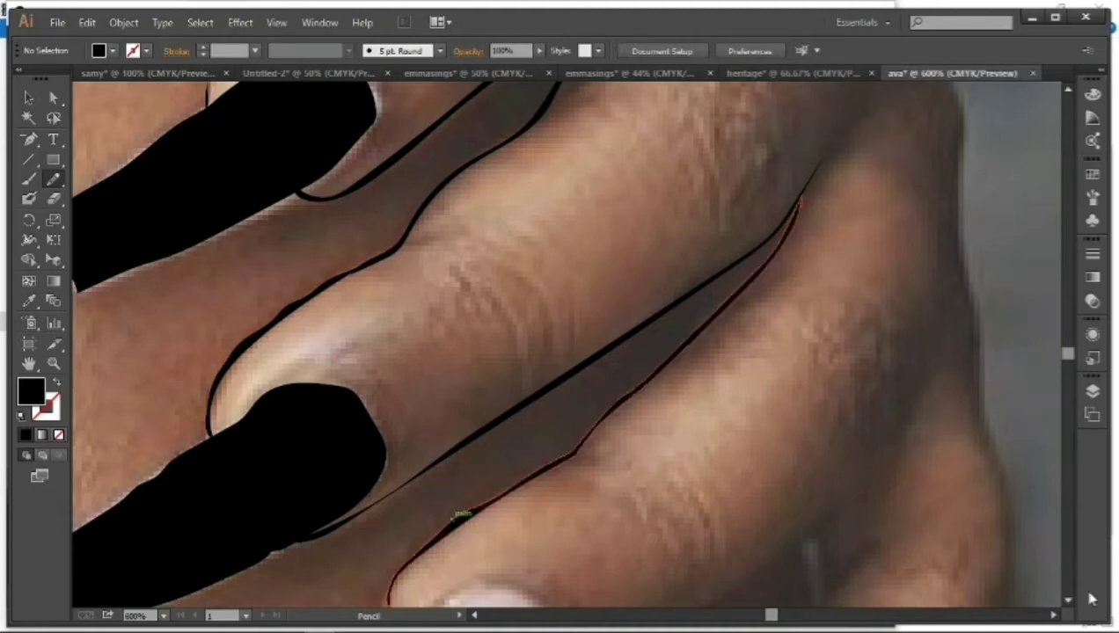
{"action": "scroll", "coordinate": [563, 352], "scroll_direction": "down", "scroll_amount": 5}
{"action": "left_click_drag", "start_coordinate": [332, 570], "coordinate": [327, 572]}
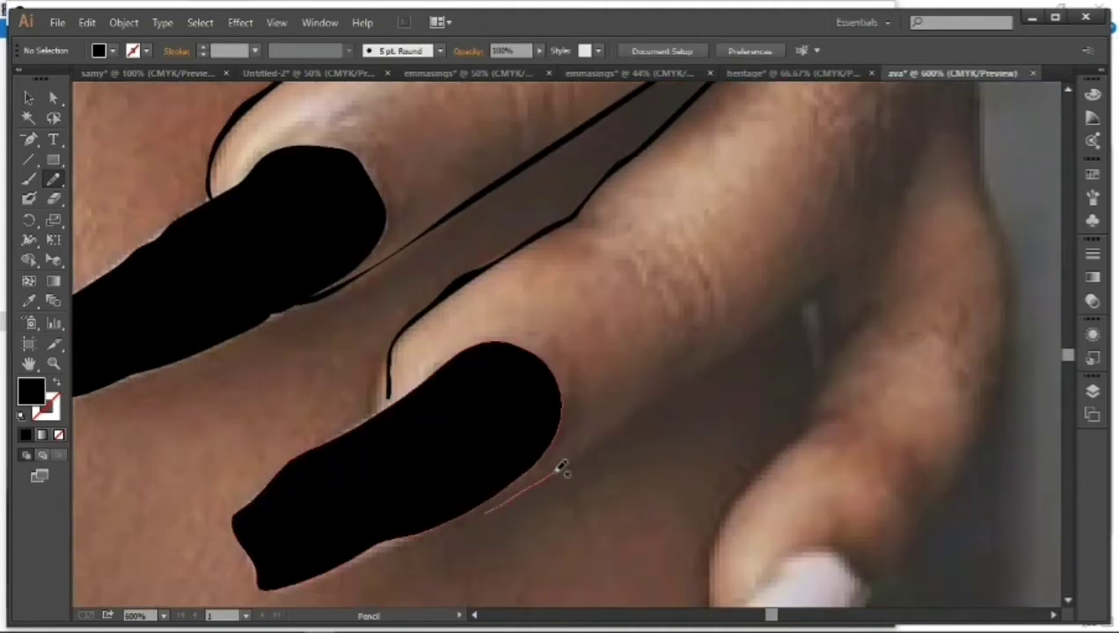
Outline the finger from knuckle to nail and along the back of the hand.
{"action": "mouse_move", "coordinate": [486, 510]}
{"action": "left_mouse_down"}
{"action": "mouse_move", "coordinate": [816, 392]}
{"action": "mouse_move", "coordinate": [804, 440]}
{"action": "left_mouse_up"}
{"action": "left_click_drag", "start_coordinate": [834, 326], "coordinate": [581, 441]}
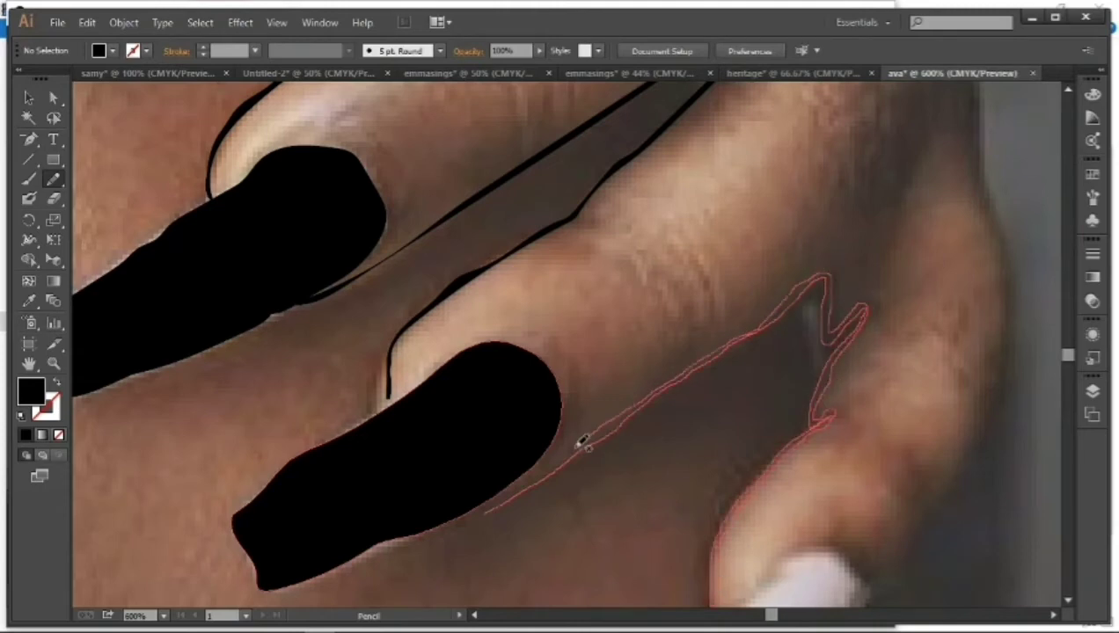
{"action": "scroll", "coordinate": [1029, 539], "scroll_direction": "down", "scroll_amount": 5}
{"action": "scroll", "coordinate": [630, 465], "scroll_direction": "up", "scroll_amount": 5}
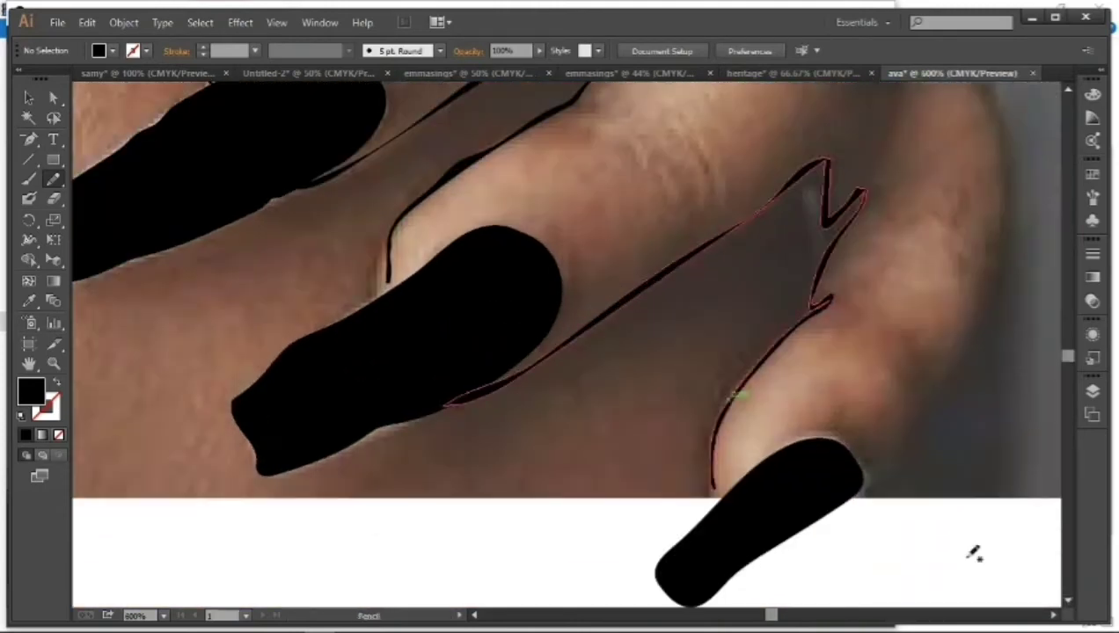
{"action": "mouse_move", "coordinate": [690, 492]}
{"action": "left_mouse_down"}
{"action": "mouse_move", "coordinate": [826, 295]}
{"action": "mouse_move", "coordinate": [829, 130]}
{"action": "mouse_move", "coordinate": [764, 380]}
{"action": "left_mouse_up"}
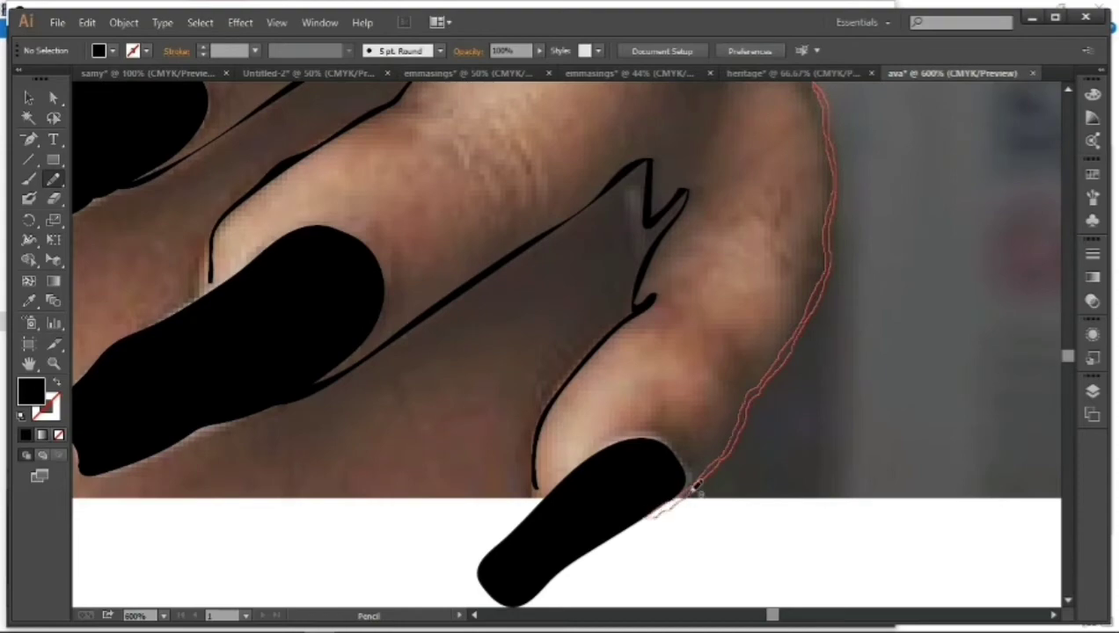
{"action": "scroll", "coordinate": [866, 443], "scroll_direction": "up", "scroll_amount": 5}
{"action": "left_click_drag", "start_coordinate": [811, 555], "coordinate": [772, 179]}
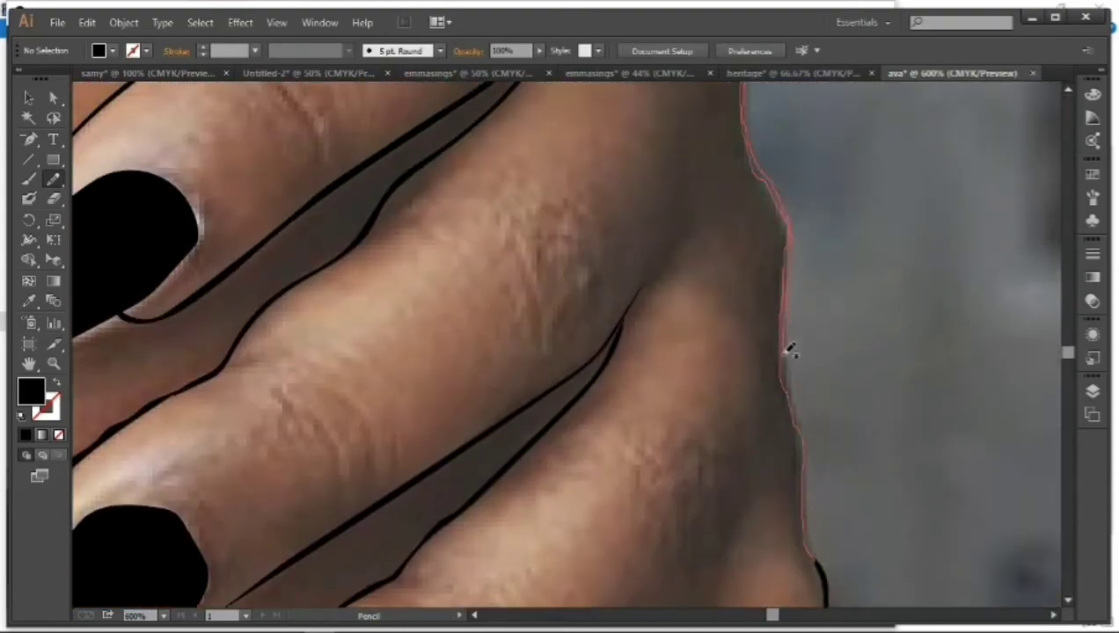
{"action": "scroll", "coordinate": [817, 554], "scroll_direction": "up", "scroll_amount": 5}
{"action": "left_click_drag", "start_coordinate": [743, 466], "coordinate": [560, 145]}
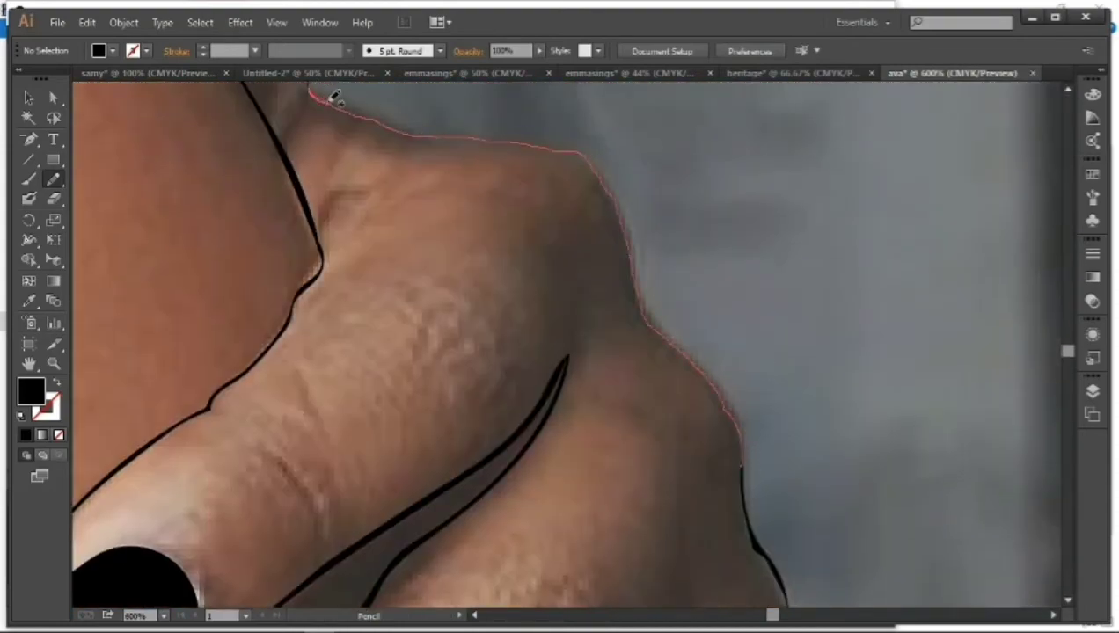
{"action": "left_click_drag", "start_coordinate": [712, 369], "coordinate": [739, 392]}
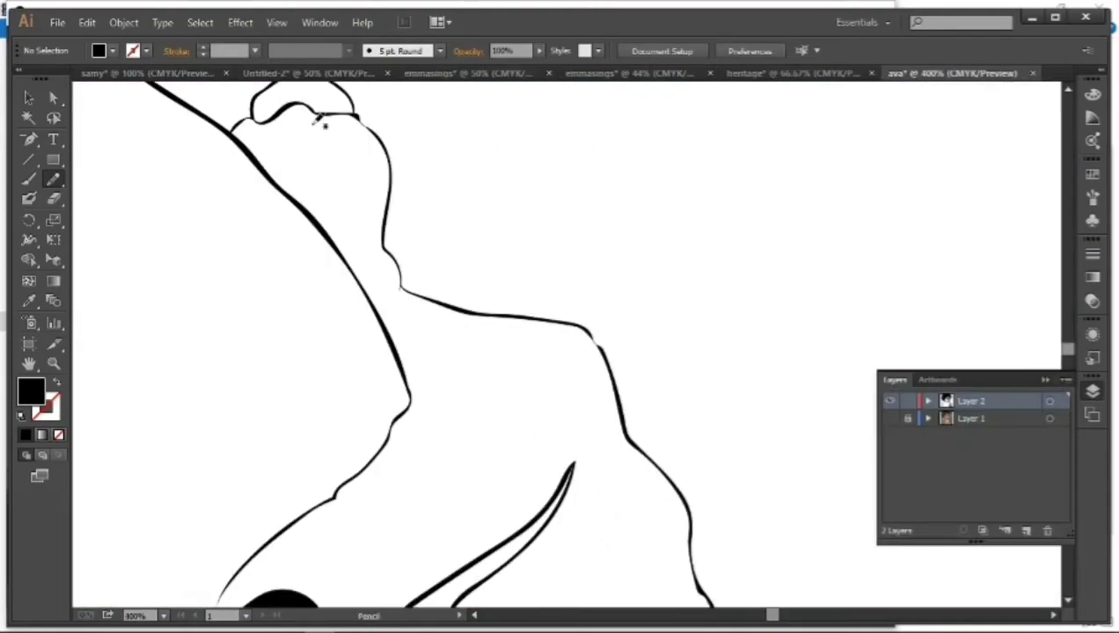
{"action": "left_click_drag", "start_coordinate": [255, 181], "coordinate": [294, 131]}
Show the reference photo again, zoom in on the shoulder and select the photo.
{"action": "key", "text": "ctrl+1"}
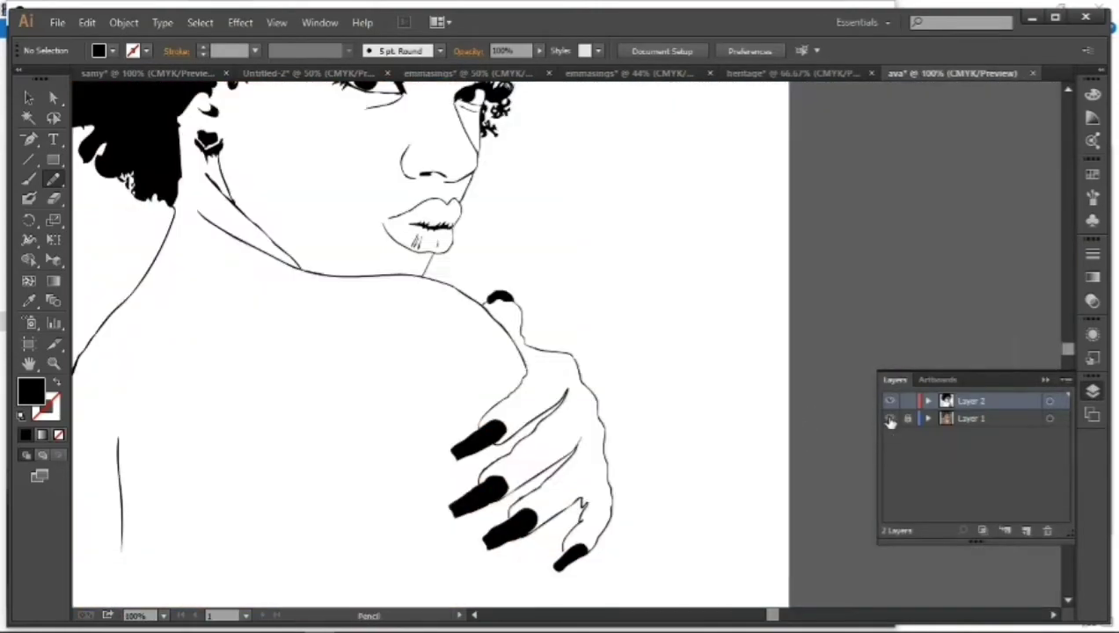
{"action": "left_click", "coordinate": [888, 419]}
{"action": "key", "text": "ctrl+plus"}
{"action": "key", "text": "ctrl+plus"}
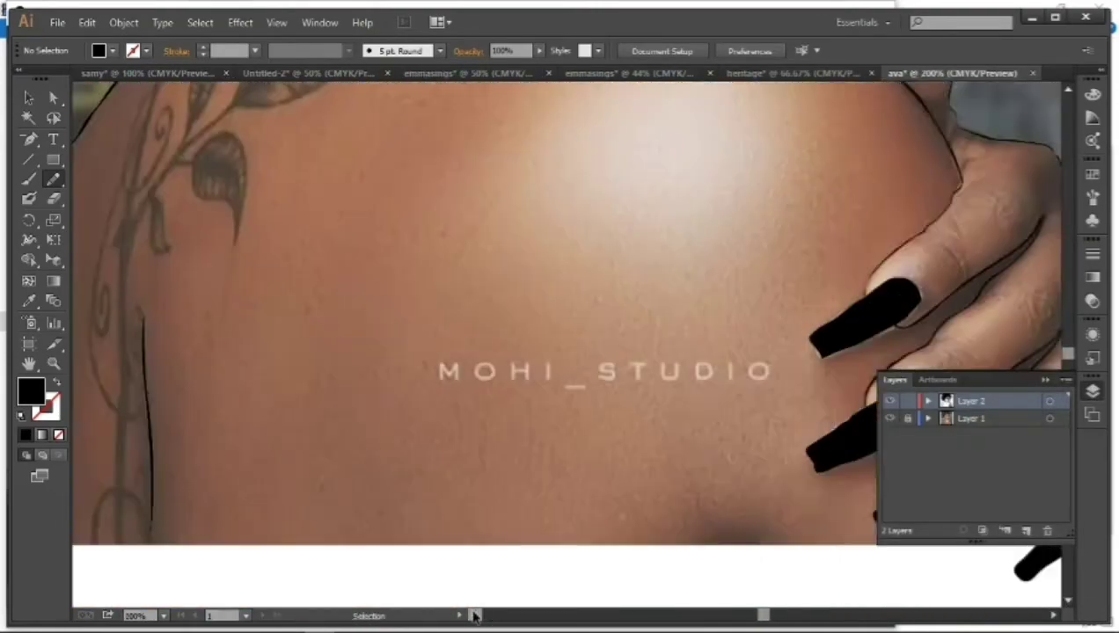
{"action": "key", "text": "v"}
{"action": "left_click", "coordinate": [574, 102]}
Fade the reference photo and set a black 000000 fill for drawing on Layer 2.
{"action": "left_click", "coordinate": [666, 51]}
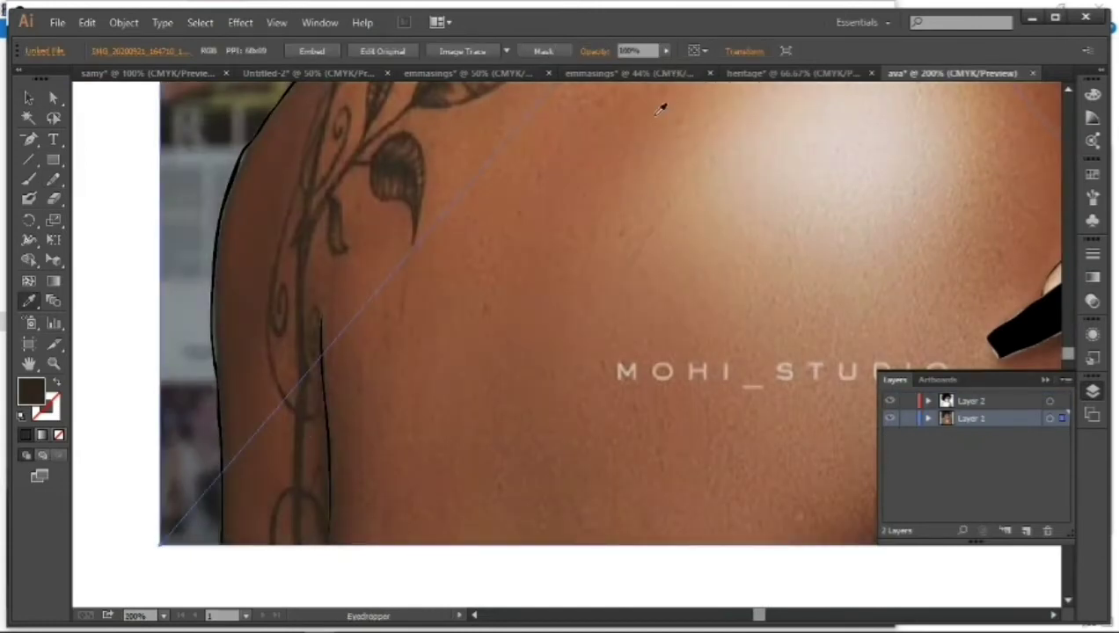
{"action": "left_click_drag", "start_coordinate": [661, 108], "coordinate": [694, 108]}
{"action": "left_click", "coordinate": [971, 401]}
{"action": "key", "text": "i"}
{"action": "double_click", "coordinate": [30, 390]}
{"action": "type", "text": "000000"}
{"action": "key", "text": "Return"}
{"action": "key", "text": "n"}
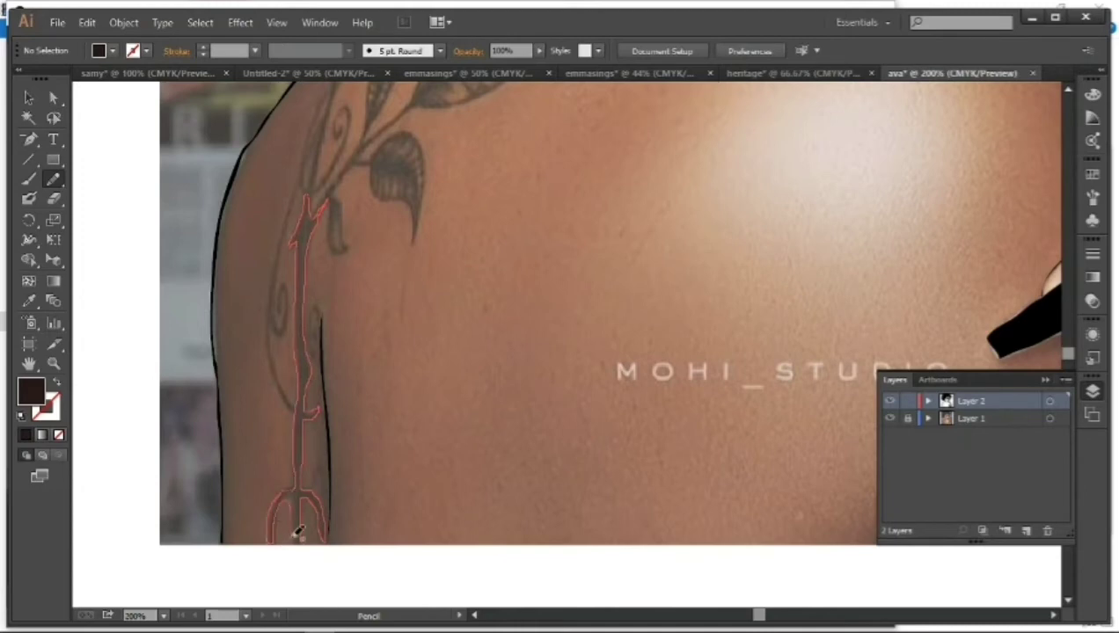
Trace the shoulder tattoo's stem, curls and small toothed leaves in black.
{"action": "left_click_drag", "start_coordinate": [298, 531], "coordinate": [296, 536]}
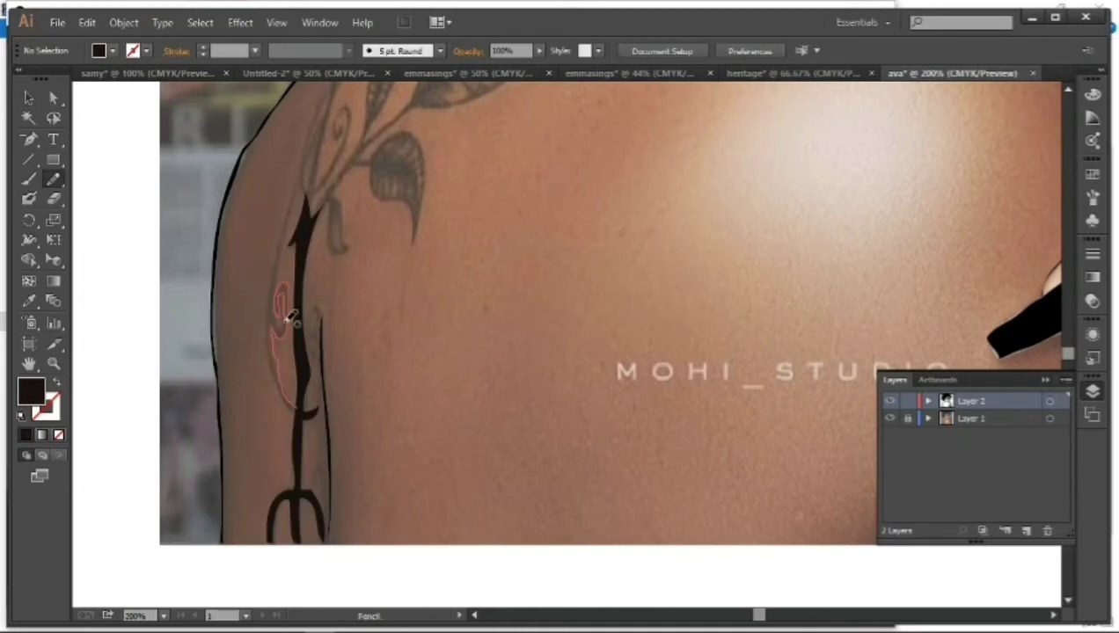
{"action": "left_click_drag", "start_coordinate": [282, 255], "coordinate": [296, 189]}
{"action": "key", "text": "ctrl+plus"}
{"action": "left_click_drag", "start_coordinate": [209, 192], "coordinate": [244, 253]}
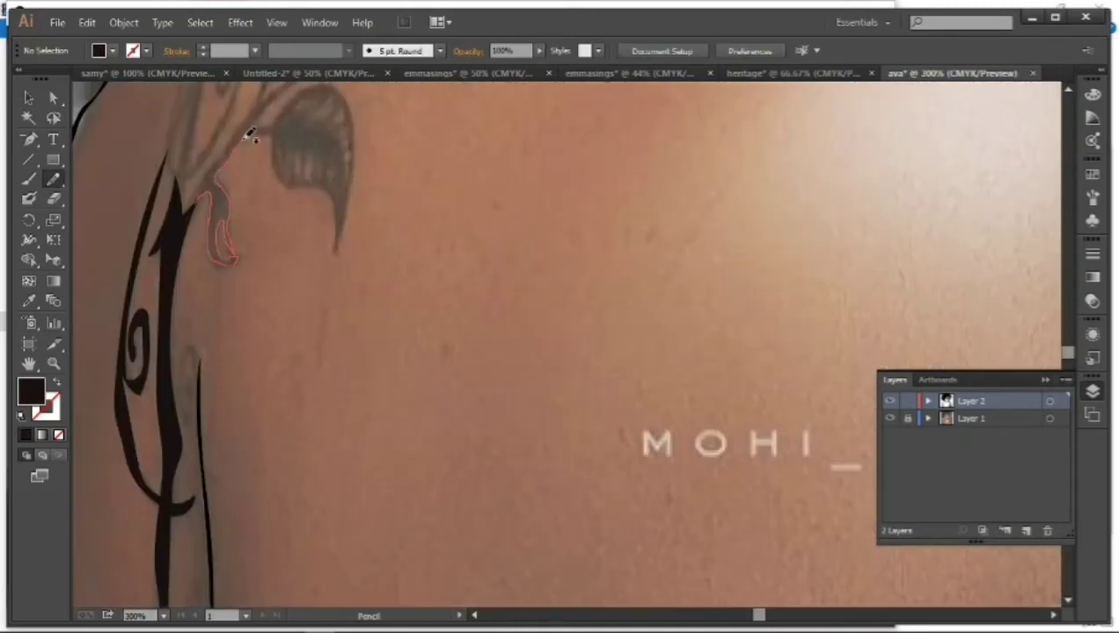
{"action": "left_click_drag", "start_coordinate": [250, 134], "coordinate": [243, 133]}
{"action": "left_click_drag", "start_coordinate": [274, 133], "coordinate": [283, 167]}
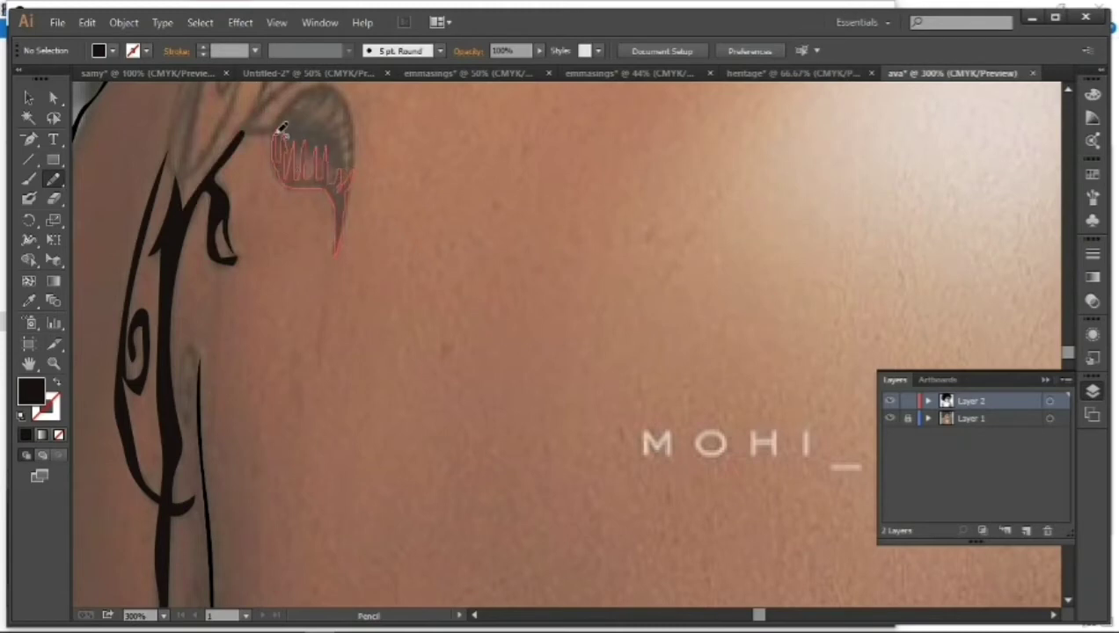
{"action": "mouse_move", "coordinate": [281, 127]}
{"action": "left_mouse_down"}
{"action": "mouse_move", "coordinate": [356, 166]}
{"action": "mouse_move", "coordinate": [272, 128]}
{"action": "left_mouse_up"}
{"action": "scroll", "coordinate": [459, 299], "scroll_direction": "up", "scroll_amount": 5}
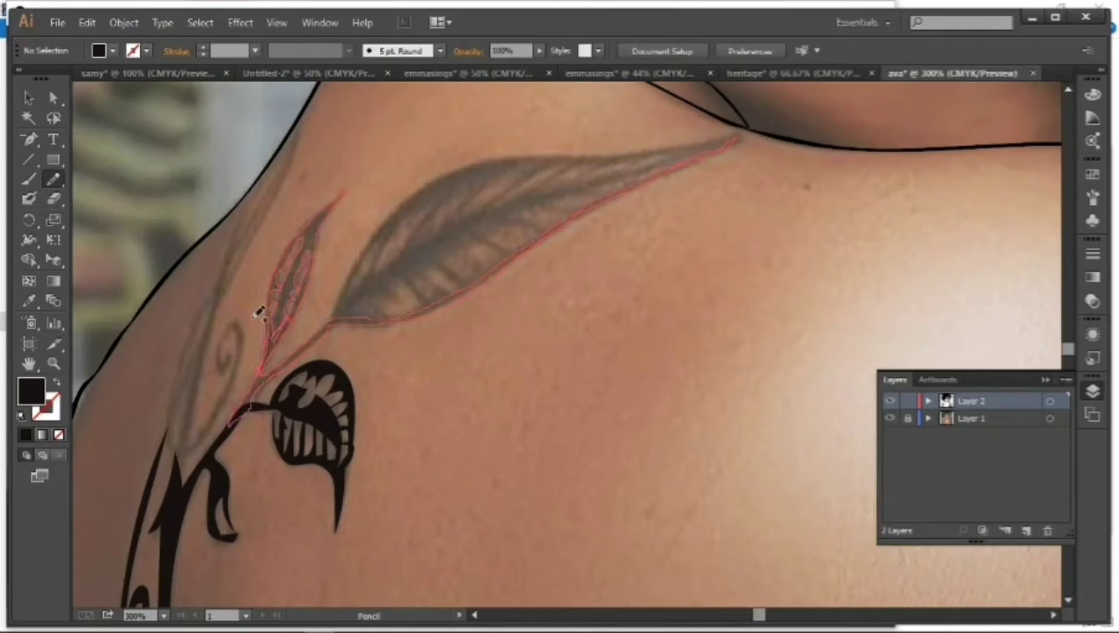
{"action": "left_click_drag", "start_coordinate": [260, 314], "coordinate": [260, 316]}
Trace the big tattoo leaf with its veins, the faint curl and the stem edge.
{"action": "left_click_drag", "start_coordinate": [346, 299], "coordinate": [402, 257]}
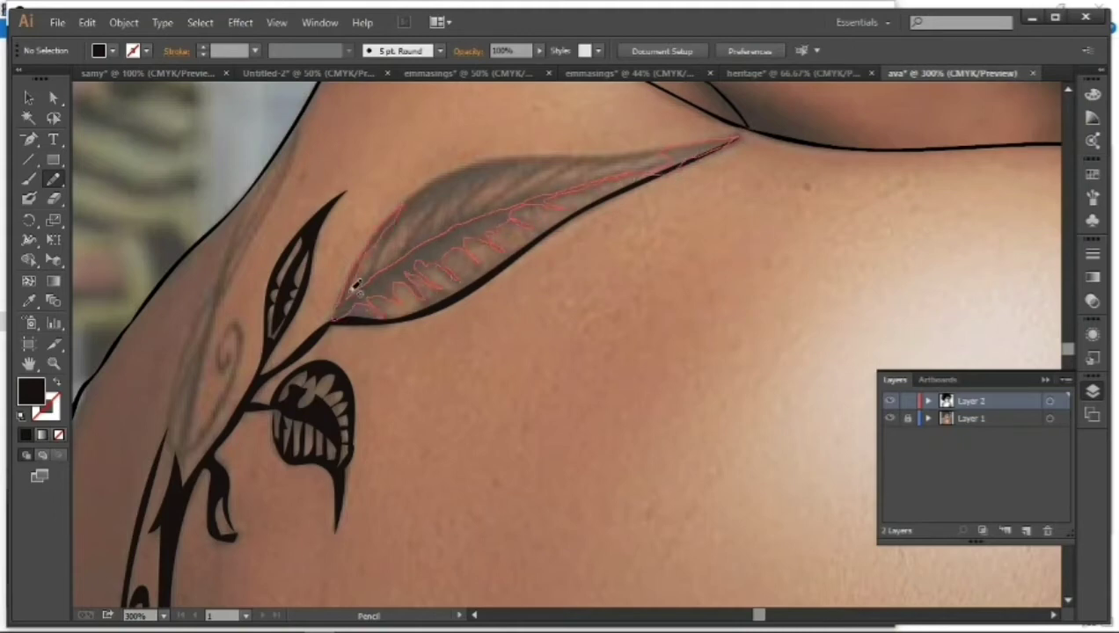
{"action": "left_click_drag", "start_coordinate": [356, 285], "coordinate": [350, 296]}
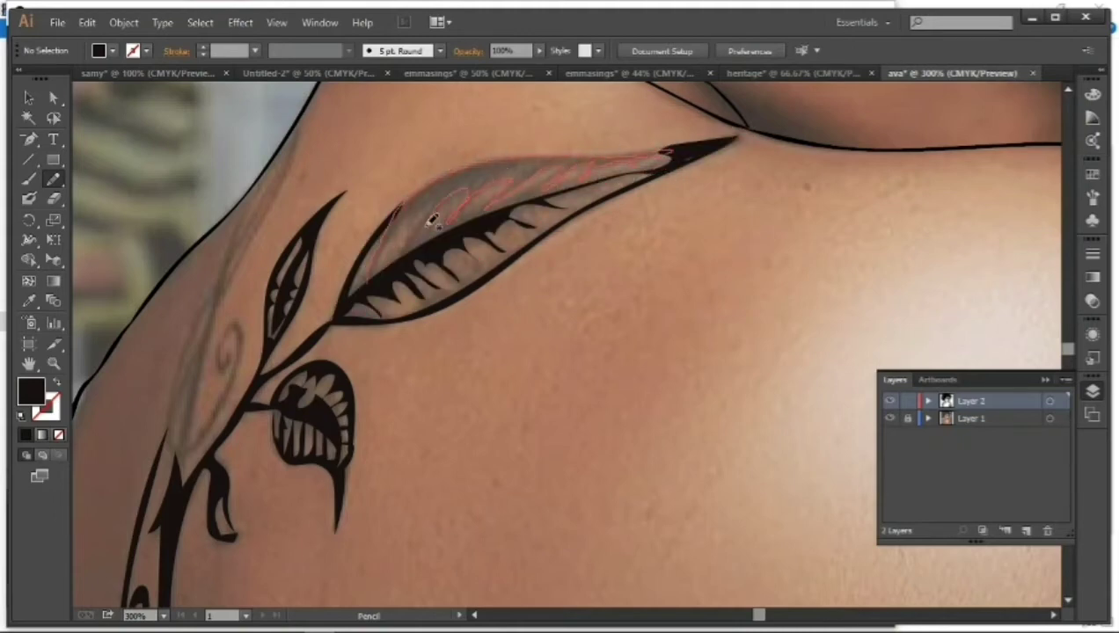
{"action": "left_click_drag", "start_coordinate": [656, 165], "coordinate": [374, 275]}
{"action": "left_click_drag", "start_coordinate": [193, 438], "coordinate": [227, 352]}
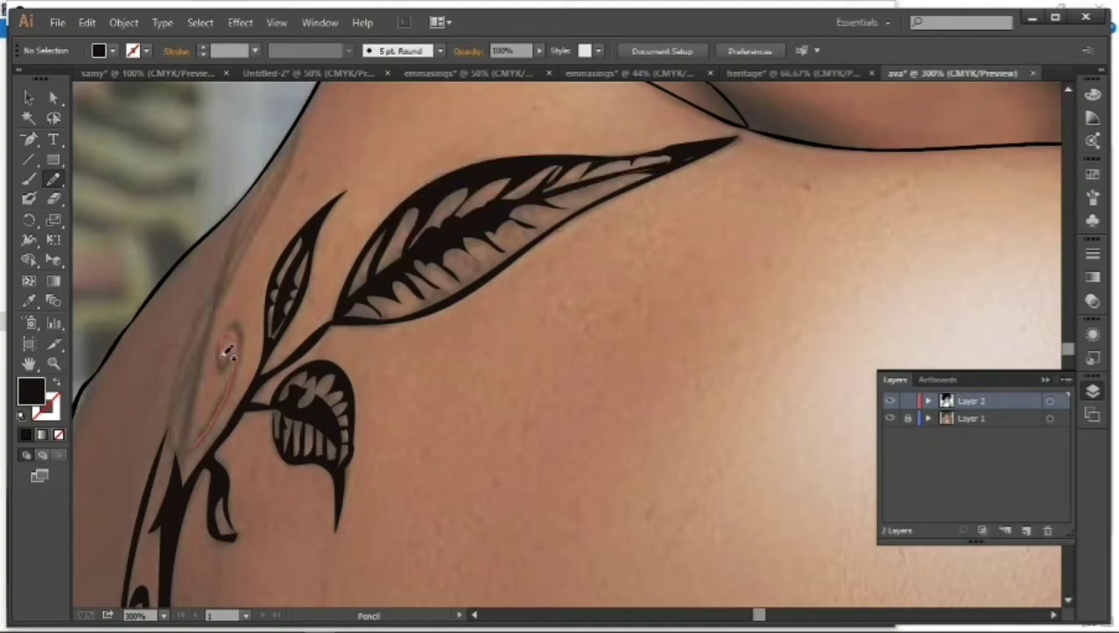
{"action": "left_click_drag", "start_coordinate": [259, 182], "coordinate": [186, 429]}
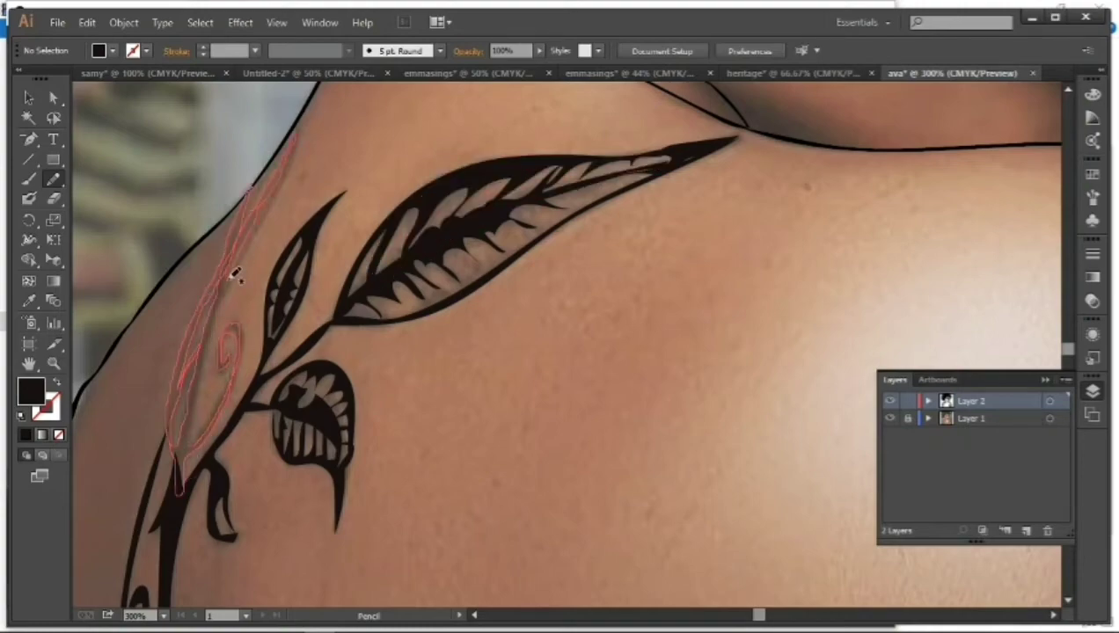
Add a new layer, place the boy illustration, and sample its brown skin colour.
{"action": "key", "text": "ctrl+0"}
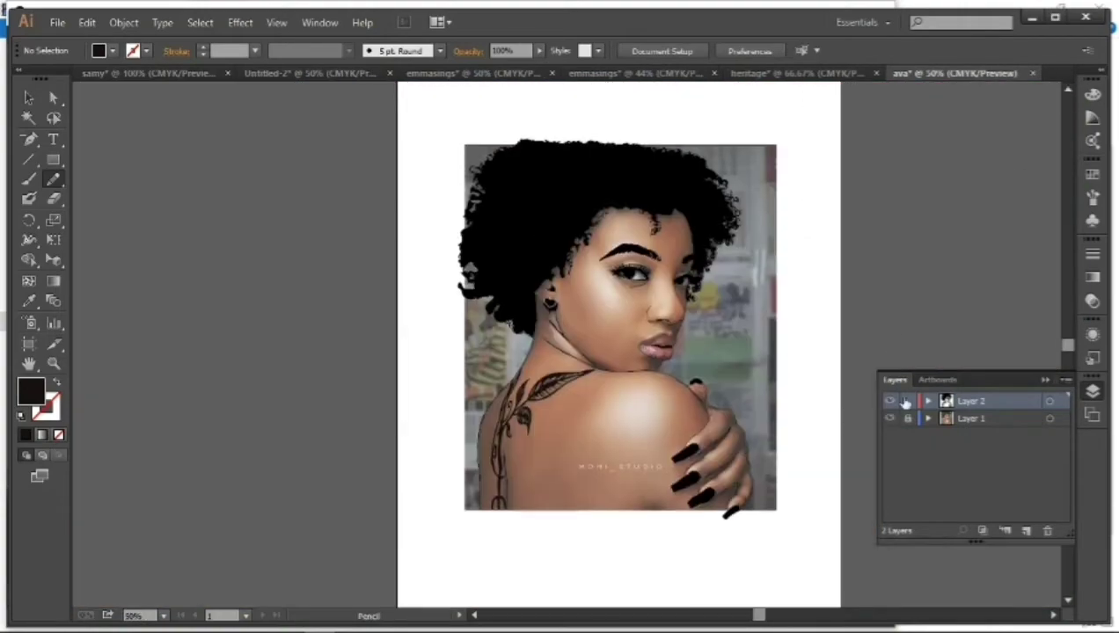
{"action": "key", "text": "ctrl+l"}
{"action": "key", "text": "ctrl+shift+p"}
{"action": "scroll", "coordinate": [294, 314], "scroll_direction": "down", "scroll_amount": 5}
{"action": "double_click", "coordinate": [392, 234]}
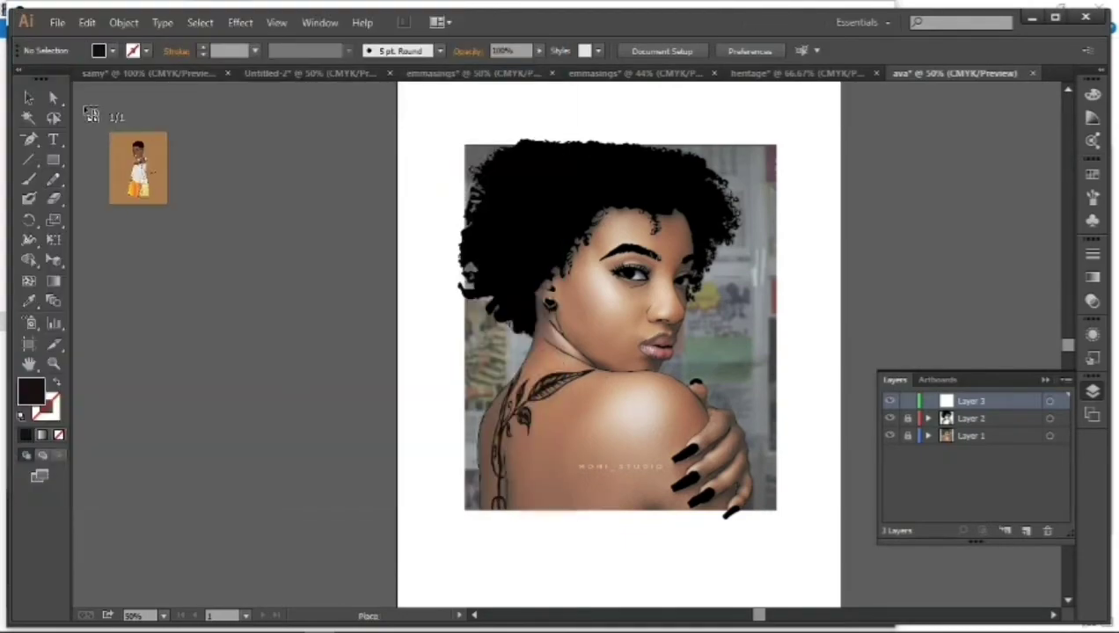
{"action": "left_click", "coordinate": [29, 98]}
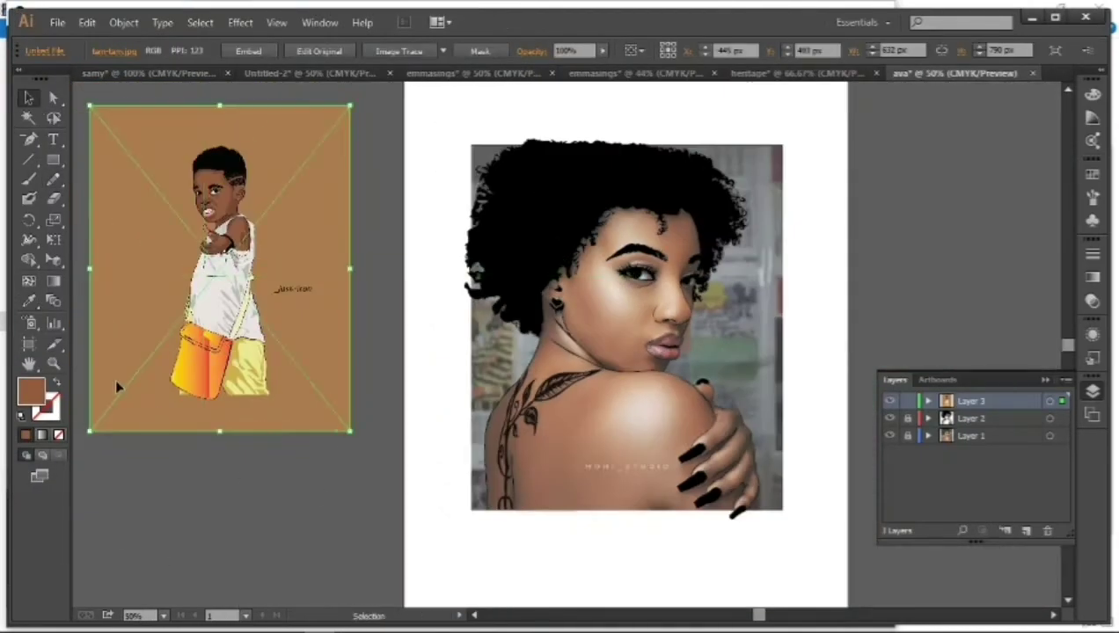
Draw brown skin shapes over the face and neck, following the hairline.
{"action": "key", "text": "Delete"}
{"action": "key", "text": "ctrl+plus"}
{"action": "key", "text": "ctrl+plus"}
{"action": "key", "text": "ctrl+plus"}
{"action": "key", "text": "n"}
{"action": "left_click_drag", "start_coordinate": [519, 81], "coordinate": [809, 492]}
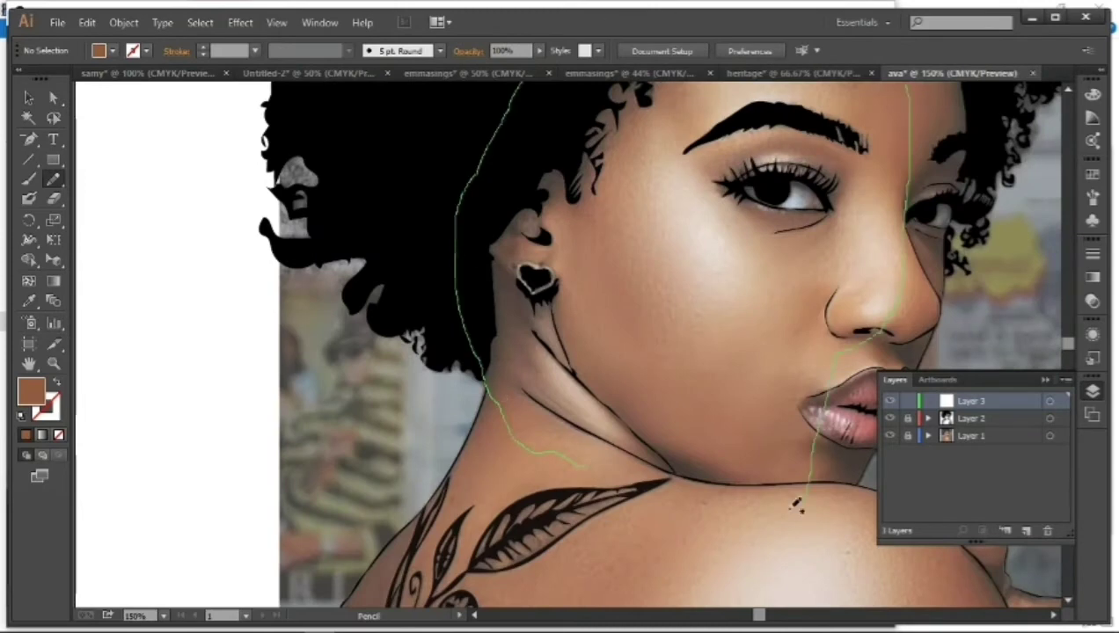
{"action": "left_click_drag", "start_coordinate": [967, 401], "coordinate": [967, 427]}
{"action": "left_click_drag", "start_coordinate": [612, 91], "coordinate": [813, 303]}
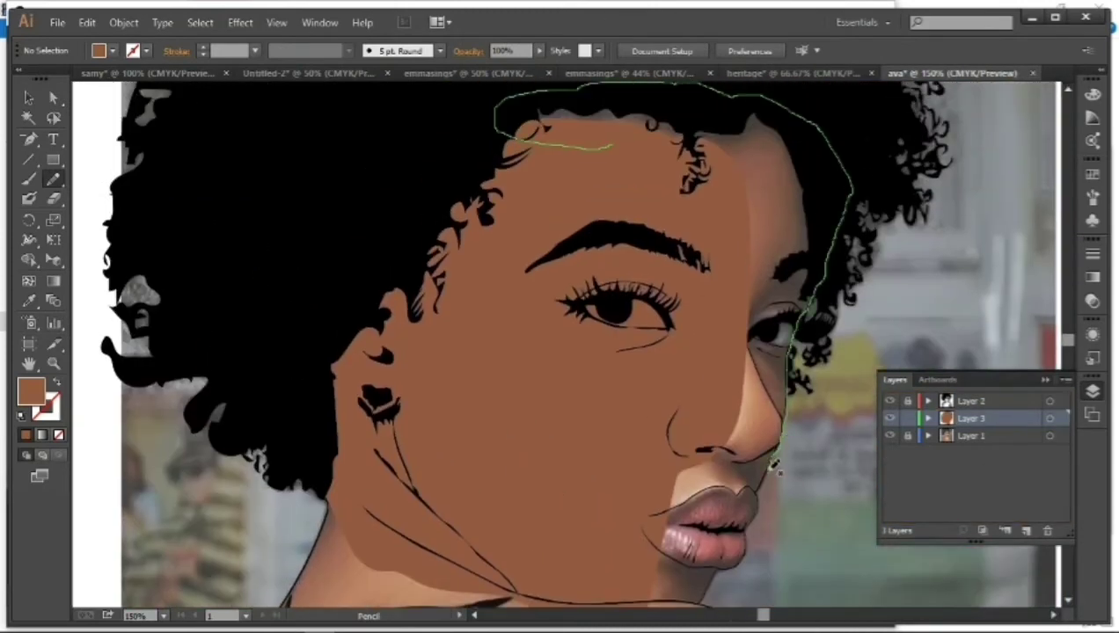
{"action": "scroll", "coordinate": [775, 469], "scroll_direction": "down", "scroll_amount": 3}
{"action": "left_click_drag", "start_coordinate": [775, 468], "coordinate": [752, 419]}
{"action": "scroll", "coordinate": [166, 538], "scroll_direction": "down", "scroll_amount": 4}
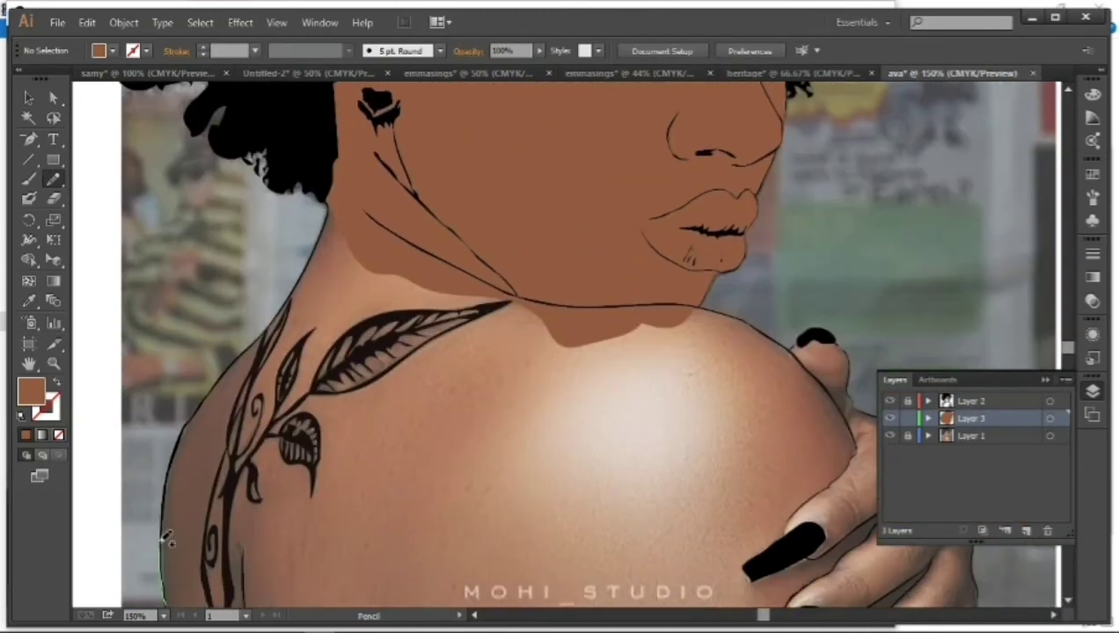
{"action": "left_click_drag", "start_coordinate": [280, 319], "coordinate": [779, 444]}
{"action": "scroll", "coordinate": [482, 498], "scroll_direction": "down", "scroll_amount": 6}
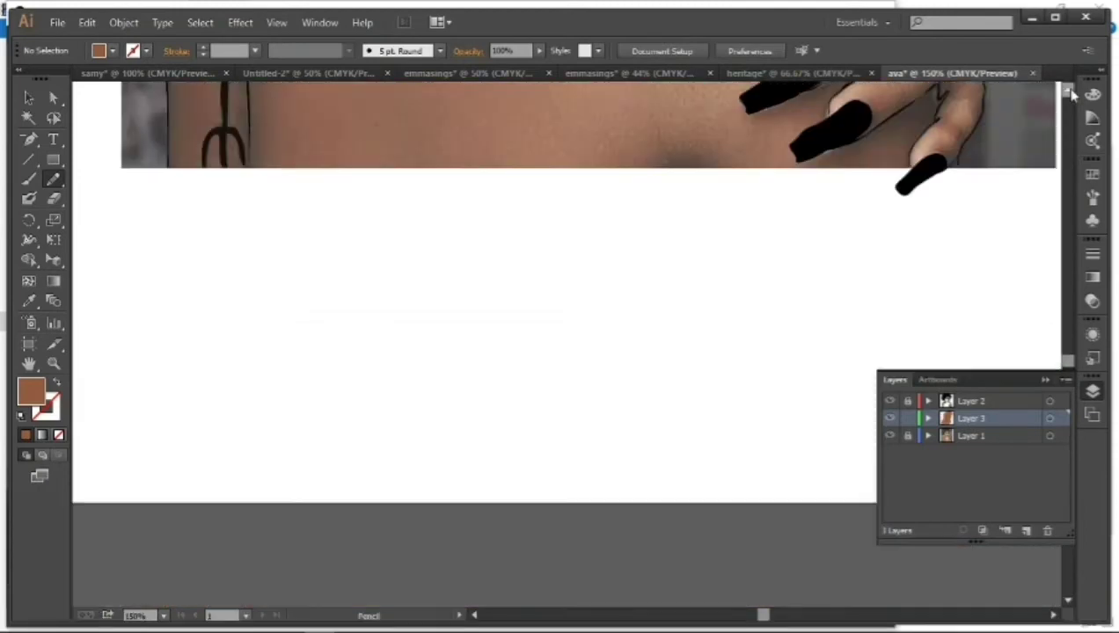
{"action": "scroll", "coordinate": [481, 498], "scroll_direction": "up", "scroll_amount": 3}
{"action": "left_click_drag", "start_coordinate": [655, 132], "coordinate": [884, 96]}
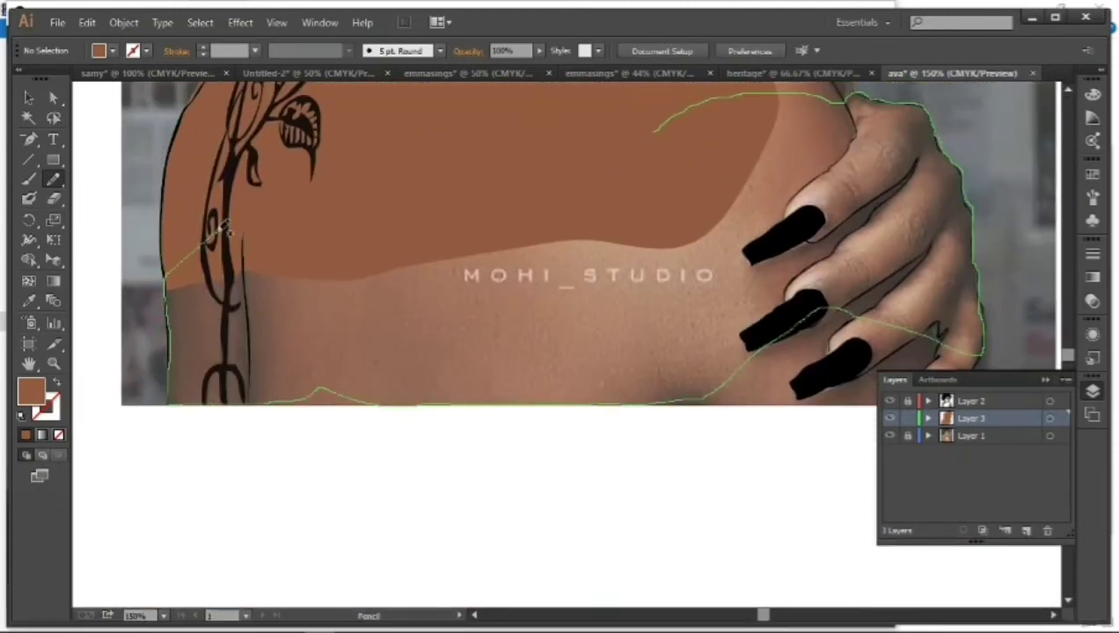
Trace a brown skin shape around the shoulder and hand and close it.
{"action": "left_click_drag", "start_coordinate": [978, 255], "coordinate": [212, 227]}
{"action": "scroll", "coordinate": [212, 226], "scroll_direction": "down", "scroll_amount": 2}
{"action": "mouse_move", "coordinate": [259, 350]}
{"action": "left_mouse_down"}
{"action": "mouse_move", "coordinate": [648, 256]}
{"action": "mouse_move", "coordinate": [264, 348]}
{"action": "left_mouse_up"}
{"action": "left_click_drag", "start_coordinate": [392, 355], "coordinate": [866, 374]}
{"action": "scroll", "coordinate": [866, 374], "scroll_direction": "up", "scroll_amount": 2}
{"action": "scroll", "coordinate": [866, 374], "scroll_direction": "up", "scroll_amount": 3}
{"action": "left_click_drag", "start_coordinate": [655, 167], "coordinate": [752, 202]}
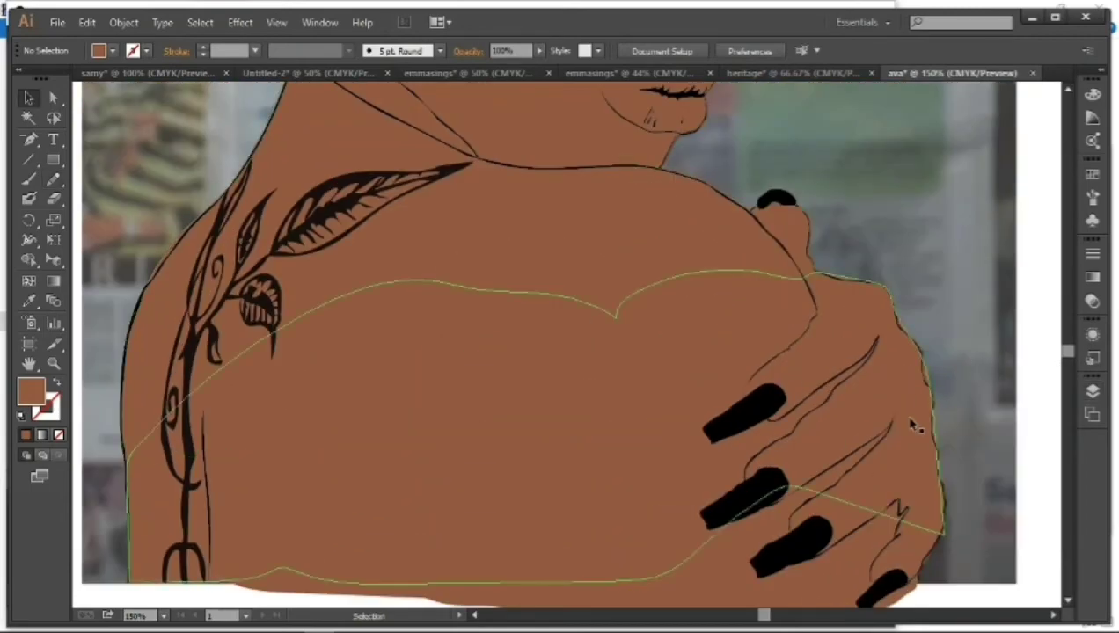
{"action": "left_click_drag", "start_coordinate": [818, 261], "coordinate": [844, 460]}
Draw white-filled shapes over the eyes.
{"action": "key", "text": "ctrl+1"}
{"action": "scroll", "coordinate": [844, 459], "scroll_direction": "up", "scroll_amount": 5}
{"action": "key", "text": "ctrl+equal"}
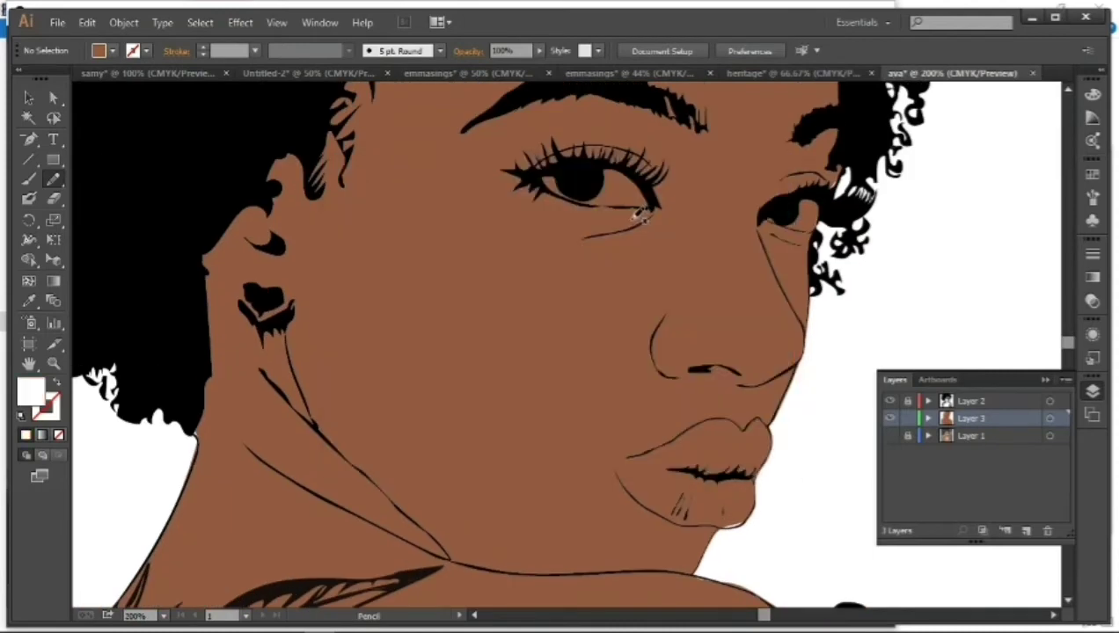
{"action": "key", "text": "ctrl+equal"}
{"action": "mouse_move", "coordinate": [378, 84]}
{"action": "left_mouse_down"}
{"action": "mouse_move", "coordinate": [634, 189]}
{"action": "mouse_move", "coordinate": [699, 195]}
{"action": "left_mouse_up"}
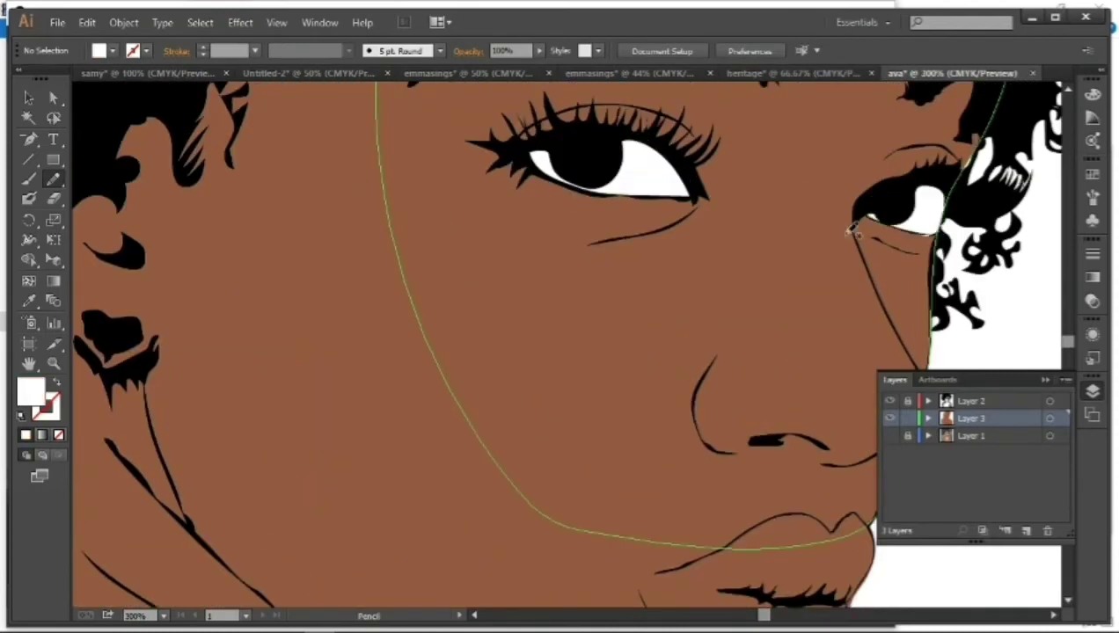
{"action": "key", "text": "ctrl+1"}
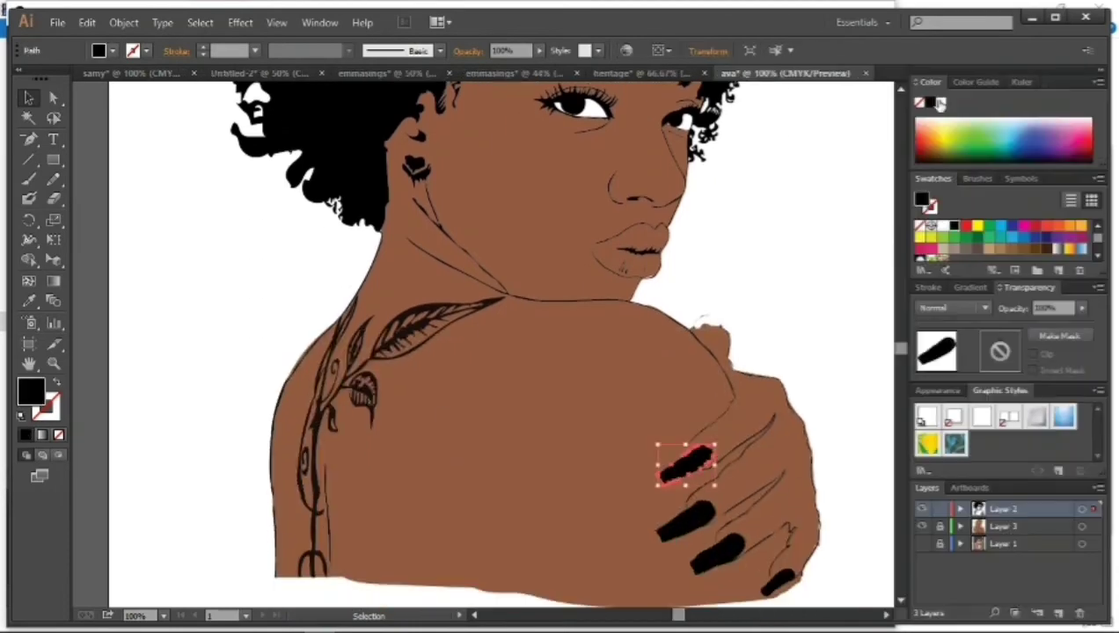
Give the top nail a pale fill and eyedropper it onto the second and third nails.
{"action": "left_click", "coordinate": [939, 104]}
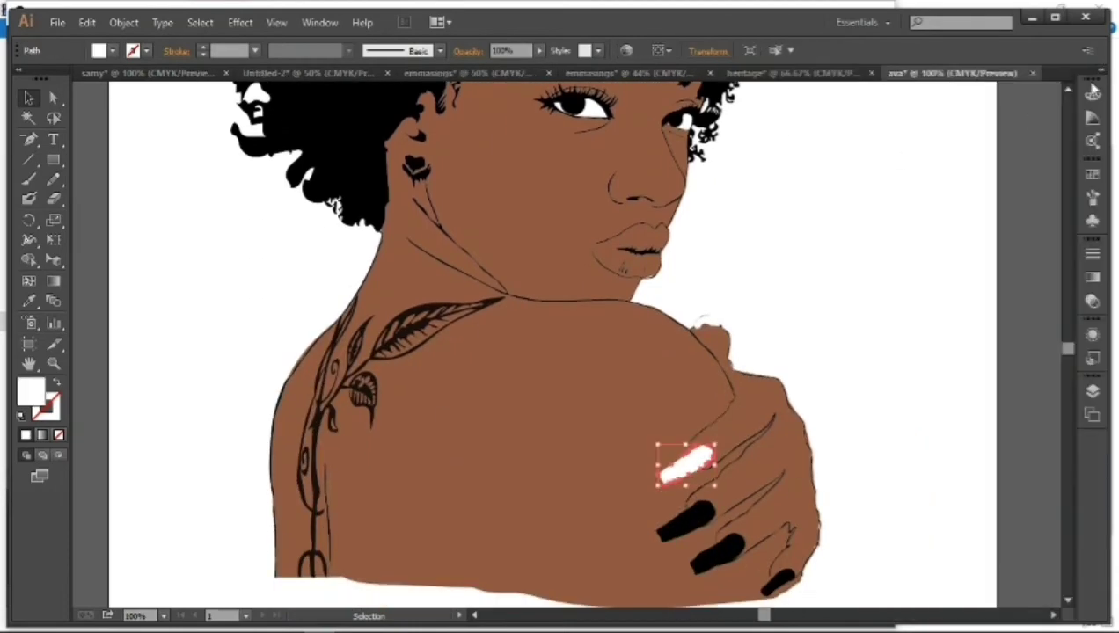
{"action": "double_click", "coordinate": [31, 392]}
{"action": "left_click", "coordinate": [732, 217]}
{"action": "key", "text": "i"}
{"action": "left_click", "coordinate": [686, 520], "text": "ctrl"}
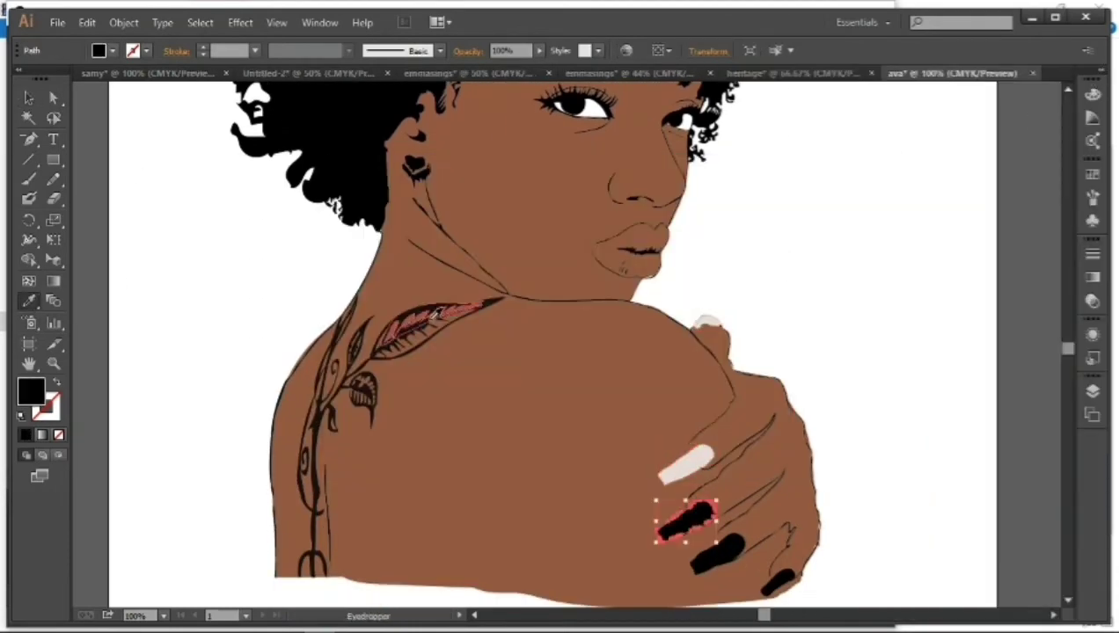
{"action": "left_click", "coordinate": [686, 466]}
{"action": "left_click", "coordinate": [717, 549], "text": "ctrl"}
{"action": "left_click", "coordinate": [686, 519]}
{"action": "left_click", "coordinate": [778, 580], "text": "ctrl"}
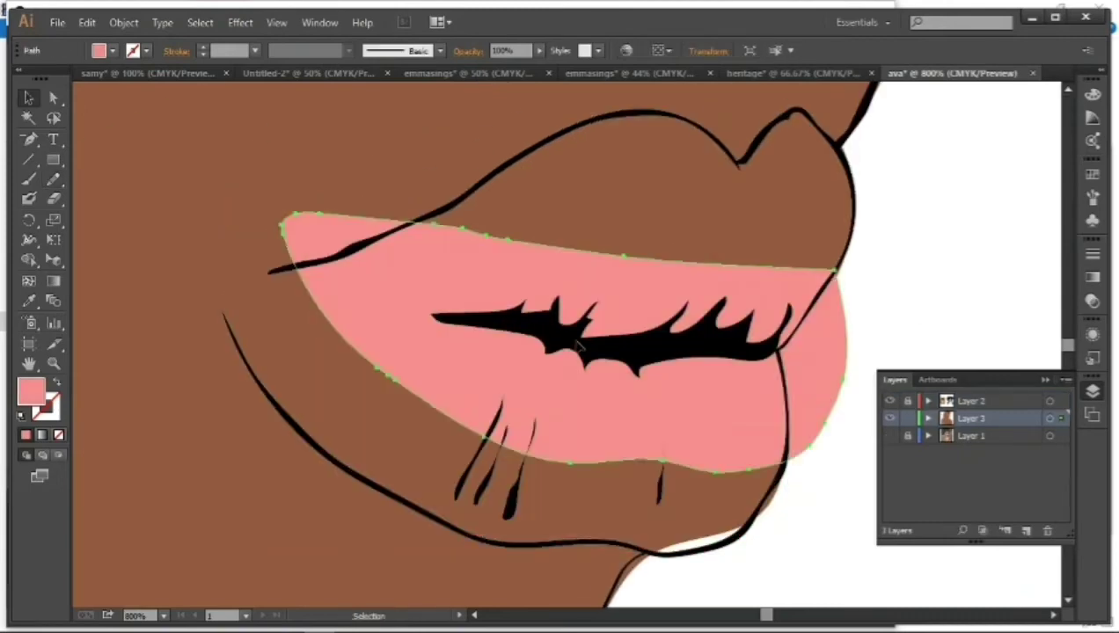
Trace the upper lip as a darker pink shape.
{"action": "mouse_move", "coordinate": [236, 288]}
{"action": "left_mouse_down"}
{"action": "mouse_move", "coordinate": [833, 132]}
{"action": "mouse_move", "coordinate": [242, 283]}
{"action": "left_mouse_up"}
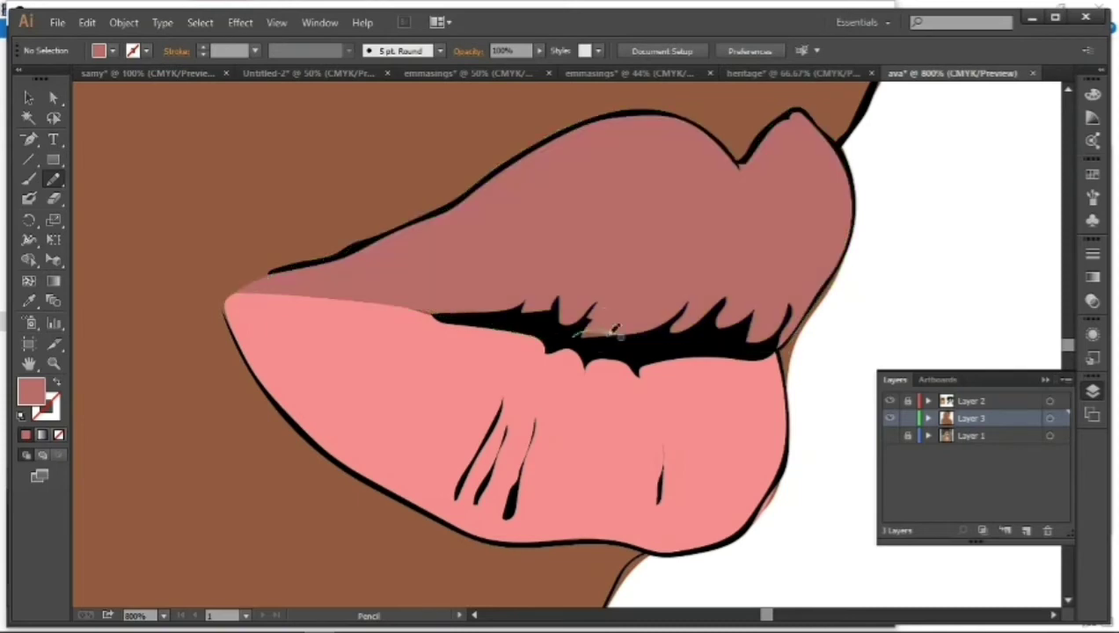
{"action": "scroll", "coordinate": [657, 349], "scroll_direction": "down", "scroll_amount": 3}
{"action": "scroll", "coordinate": [262, 429], "scroll_direction": "up", "scroll_amount": 3}
{"action": "scroll", "coordinate": [262, 429], "scroll_direction": "down", "scroll_amount": 3}
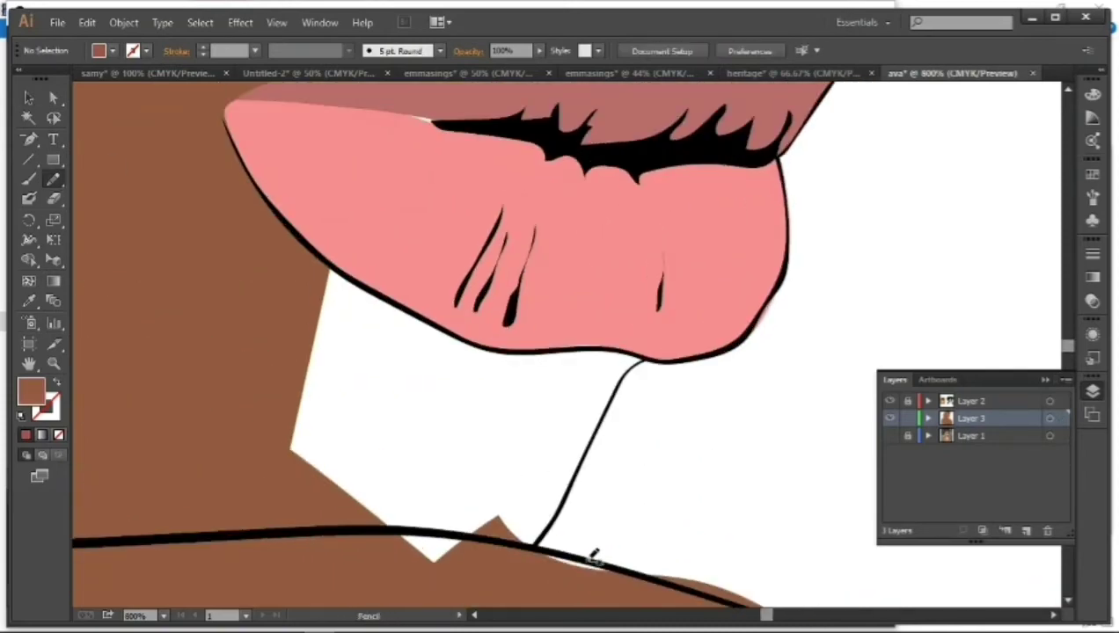
Cover the white gaps between lower lip and chin and above the upper lip with skin.
{"action": "left_click_drag", "start_coordinate": [533, 547], "coordinate": [645, 358]}
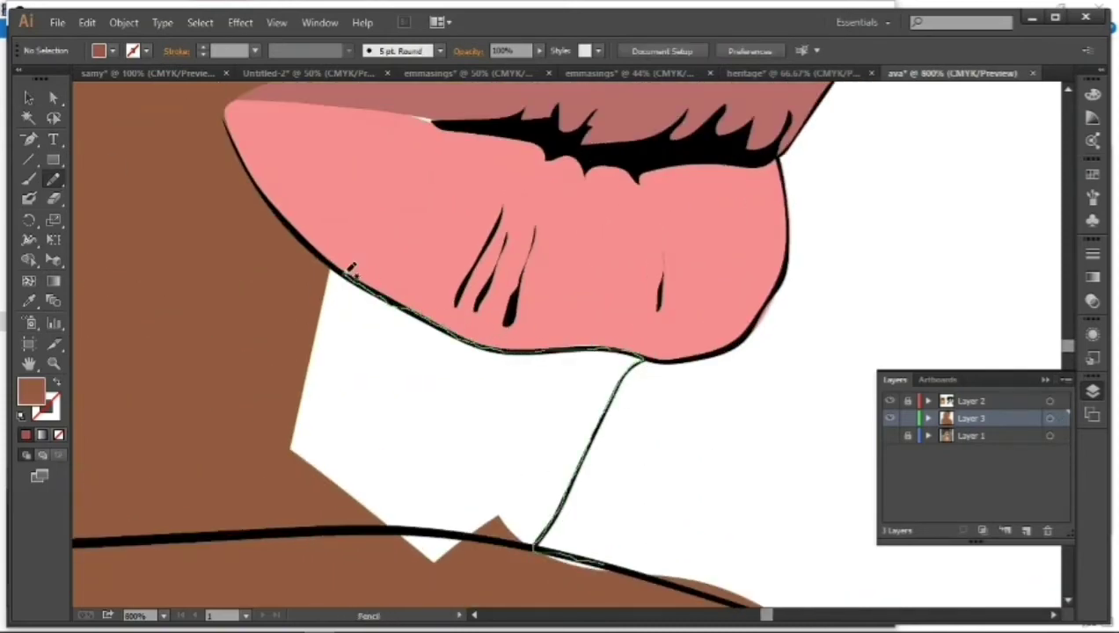
{"action": "left_click_drag", "start_coordinate": [351, 264], "coordinate": [616, 589]}
{"action": "scroll", "coordinate": [401, 292], "scroll_direction": "up", "scroll_amount": 2}
{"action": "scroll", "coordinate": [400, 292], "scroll_direction": "up", "scroll_amount": 2}
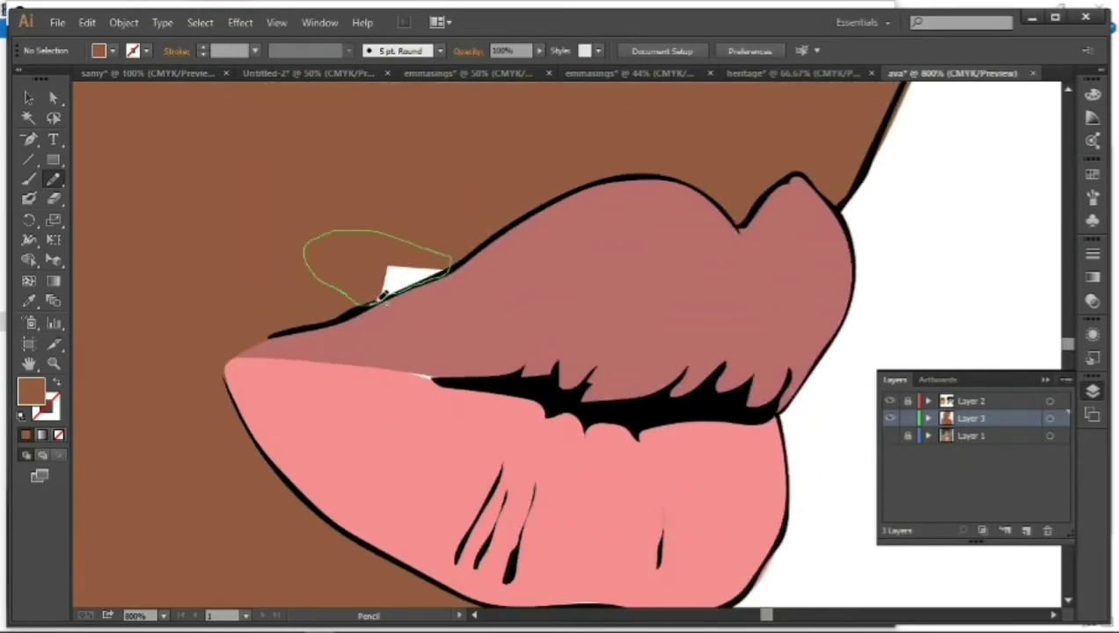
{"action": "left_click_drag", "start_coordinate": [400, 292], "coordinate": [391, 298]}
Show the reference photo layer and hide the vector art to compare.
{"action": "key", "text": "ctrl+1"}
{"action": "key", "text": "ctrl+minus"}
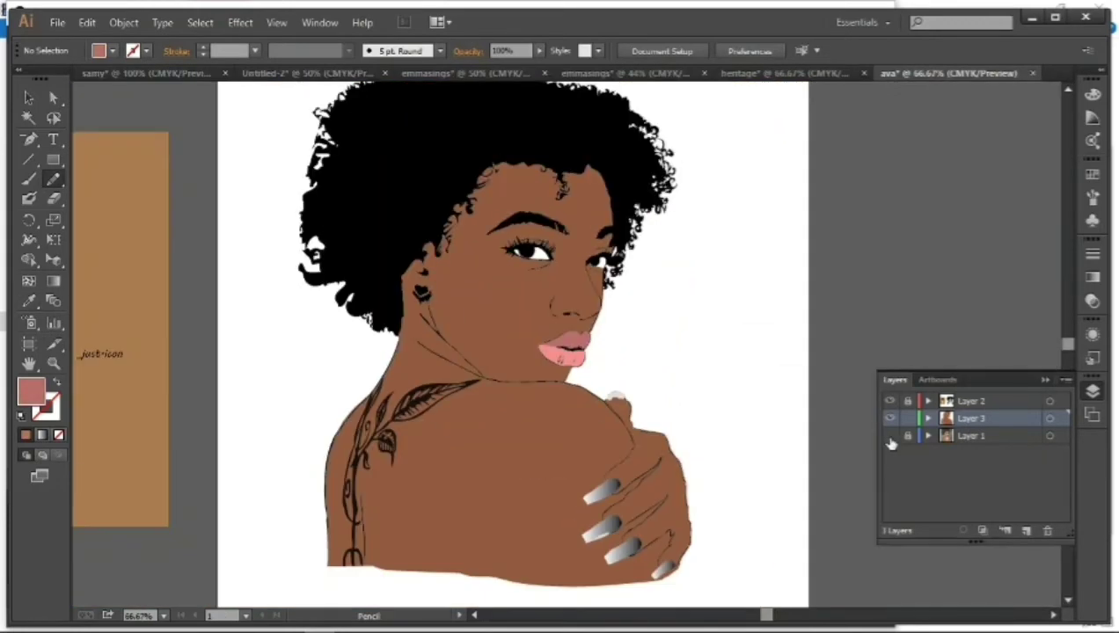
{"action": "left_click", "coordinate": [890, 436]}
{"action": "key", "text": "v"}
{"action": "left_click", "coordinate": [686, 264]}
{"action": "key", "text": "ctrl+shift+a"}
{"action": "key", "text": "i"}
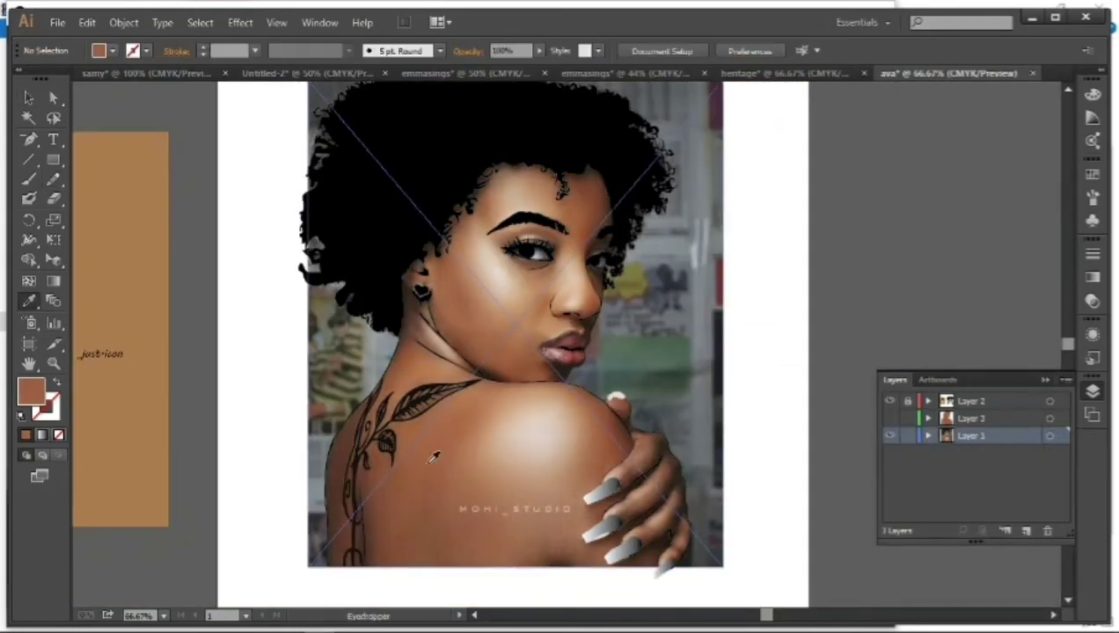
Apply the teardrop's lighter brown to the back and shoulder shading shapes.
{"action": "left_click", "coordinate": [971, 417]}
{"action": "left_click", "coordinate": [889, 418]}
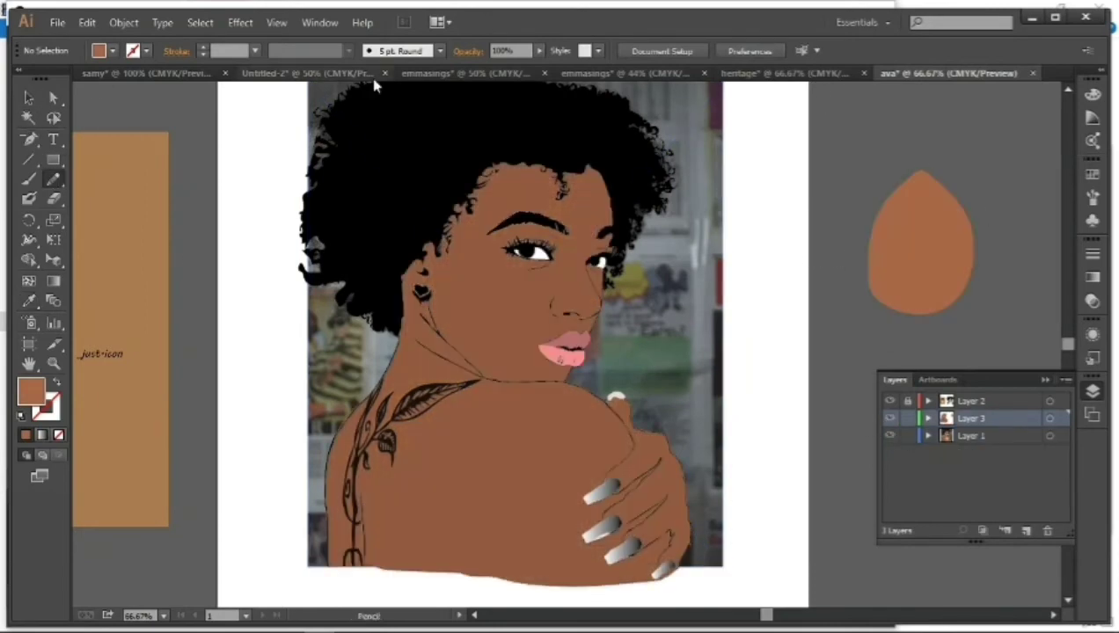
{"action": "key", "text": "v"}
{"action": "left_click", "coordinate": [29, 300]}
{"action": "left_click", "coordinate": [914, 237]}
{"action": "left_click", "coordinate": [913, 265]}
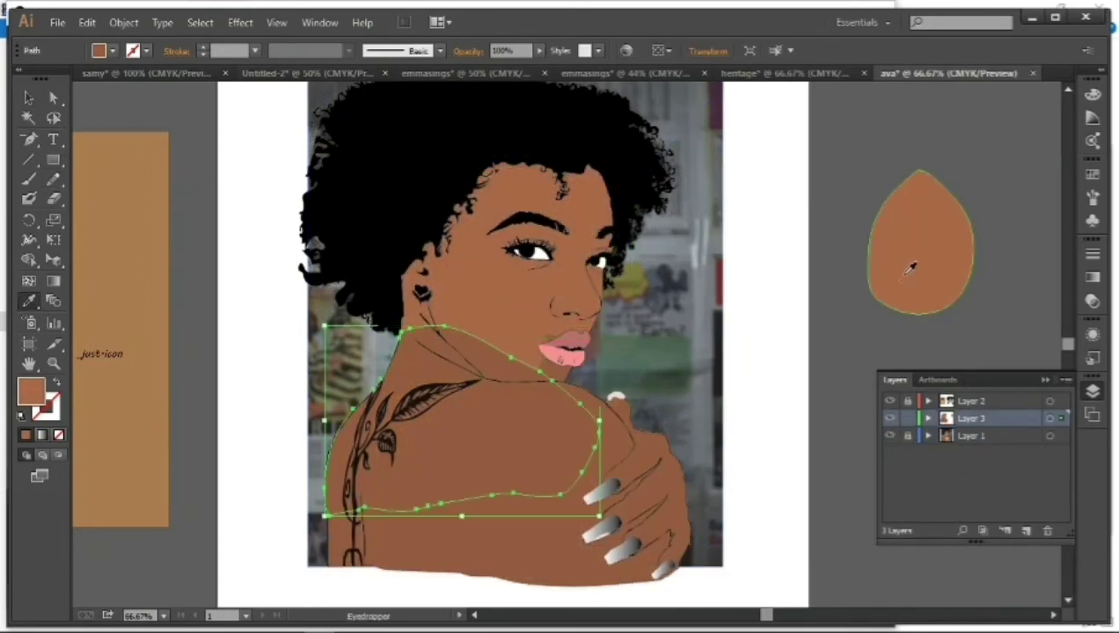
{"action": "left_click", "coordinate": [909, 244]}
{"action": "left_click", "coordinate": [492, 440], "text": "ctrl"}
{"action": "left_click", "coordinate": [586, 400], "text": "ctrl"}
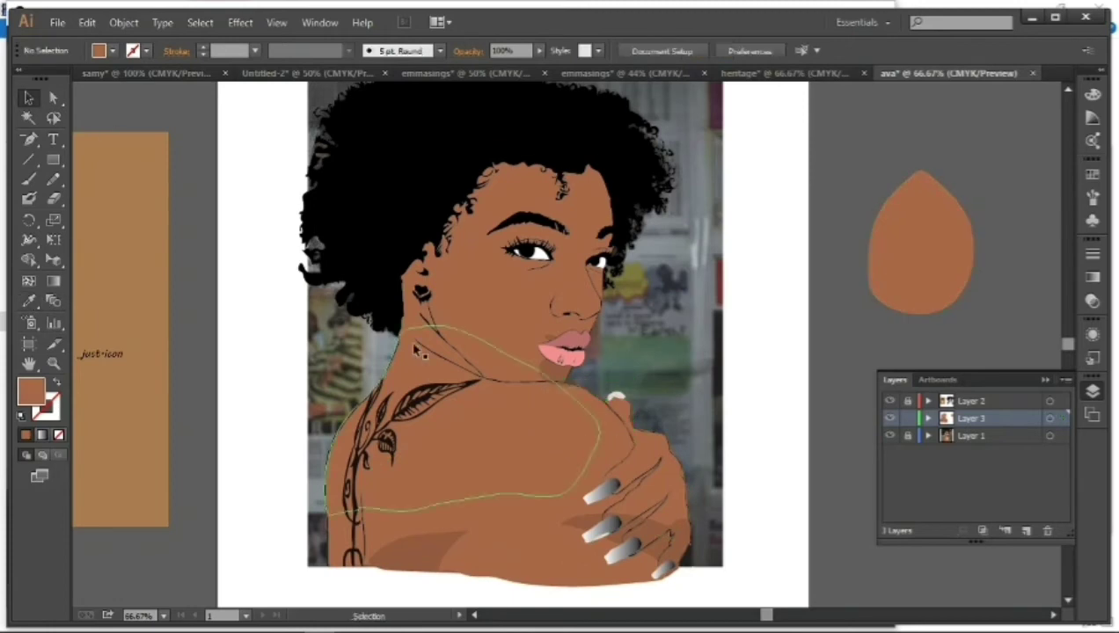
{"action": "left_click", "coordinate": [556, 371], "text": "ctrl"}
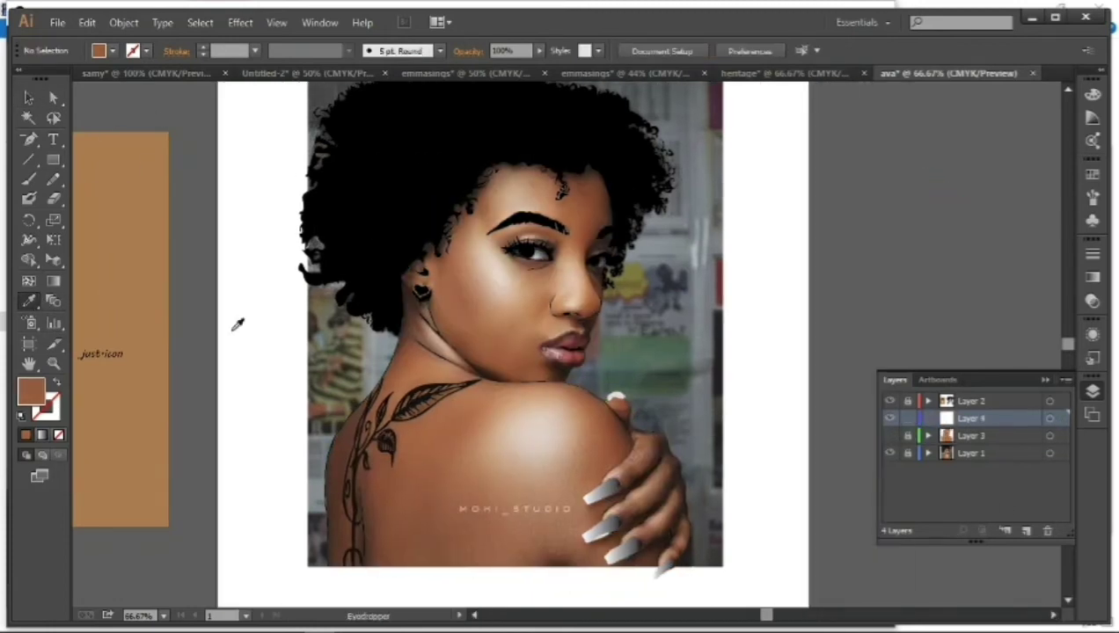
Trace shading shapes on the cheek and hairline, then nudge the small eye-side shape.
{"action": "left_click_drag", "start_coordinate": [409, 327], "coordinate": [469, 220]}
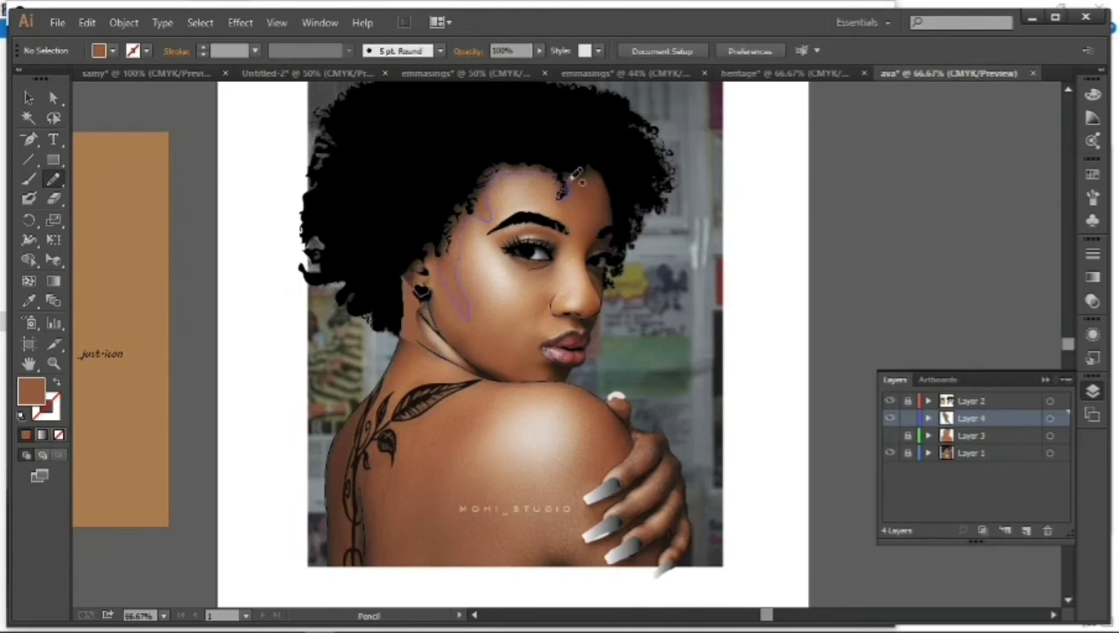
{"action": "left_click_drag", "start_coordinate": [576, 173], "coordinate": [605, 292]}
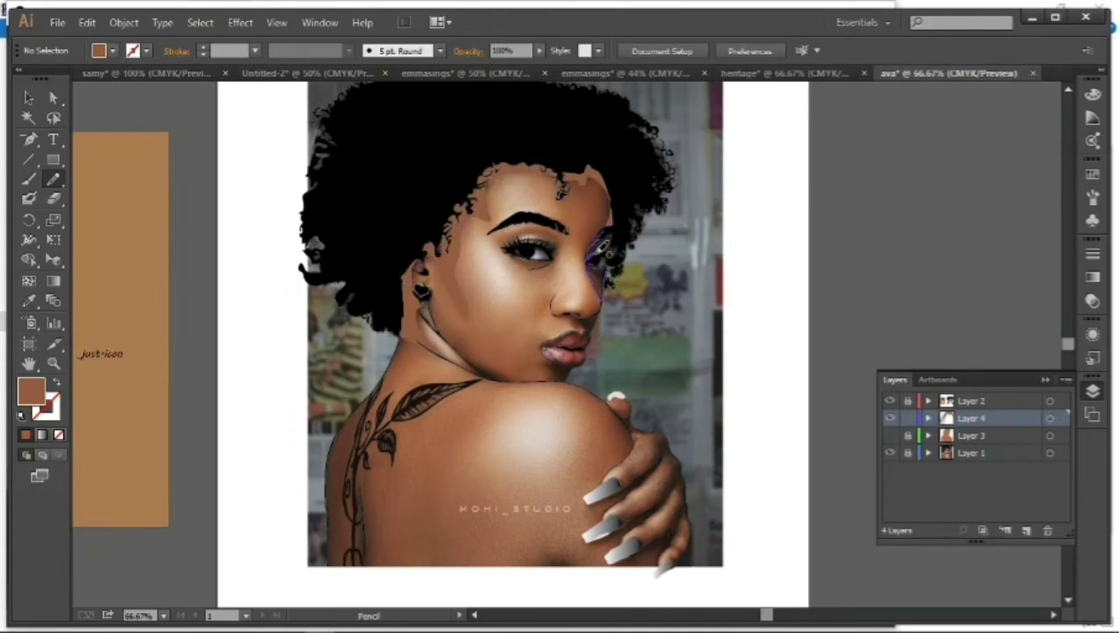
{"action": "key", "text": "v"}
{"action": "left_click_drag", "start_coordinate": [615, 255], "coordinate": [687, 288]}
Fill the small eye-side shape dark brown and move it back beside the eye.
{"action": "key", "text": "ctrl+1"}
{"action": "key", "text": "i"}
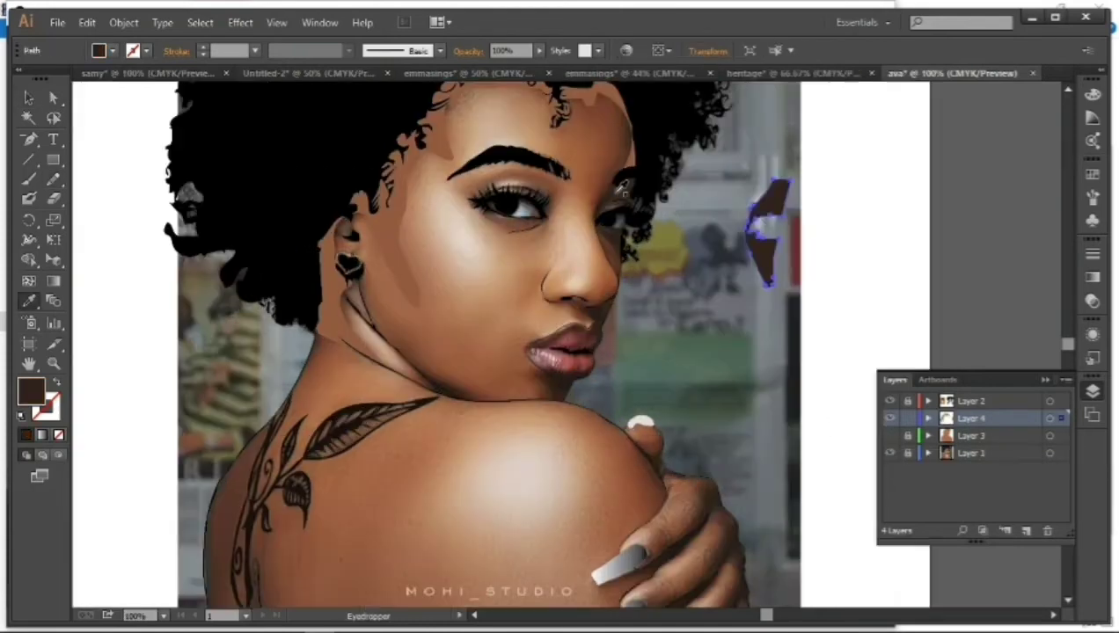
{"action": "left_click", "coordinate": [621, 187]}
{"action": "key", "text": "v"}
{"action": "mouse_move", "coordinate": [783, 215]}
{"action": "left_mouse_down"}
{"action": "mouse_move", "coordinate": [618, 200]}
{"action": "mouse_move", "coordinate": [617, 176]}
{"action": "left_mouse_up"}
{"action": "key", "text": "ctrl+shift+a"}
{"action": "key", "text": "n"}
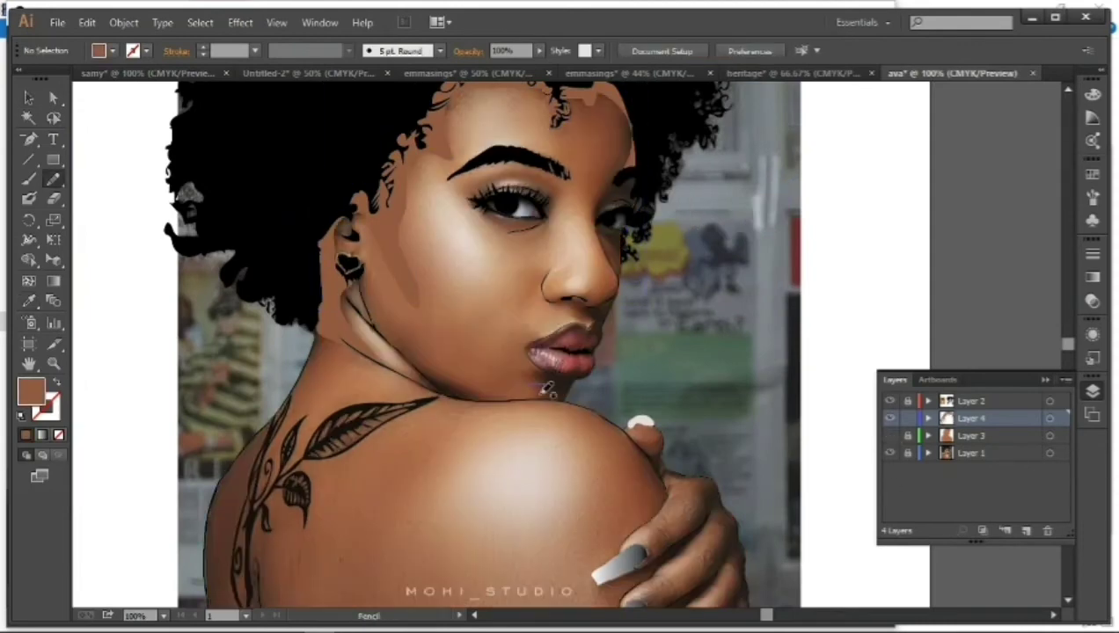
Set a new fill colour and draw a dark shadow shape at the eye and hair edge.
{"action": "scroll", "coordinate": [534, 378], "scroll_direction": "down", "scroll_amount": 4}
{"action": "scroll", "coordinate": [395, 334], "scroll_direction": "down", "scroll_amount": 1}
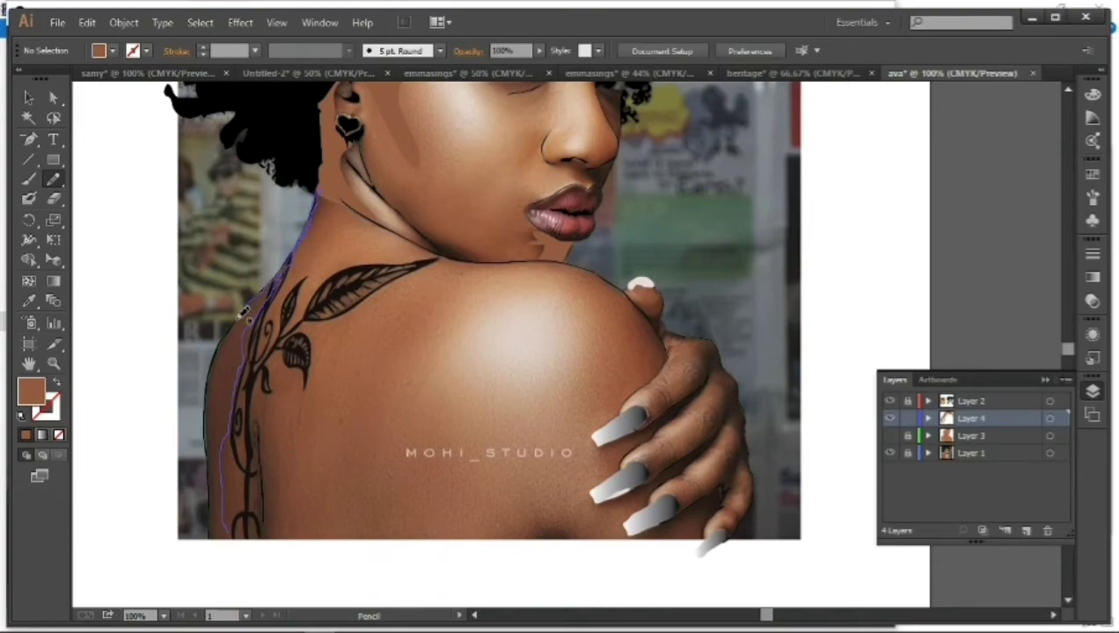
{"action": "key", "text": "ctrl+plus"}
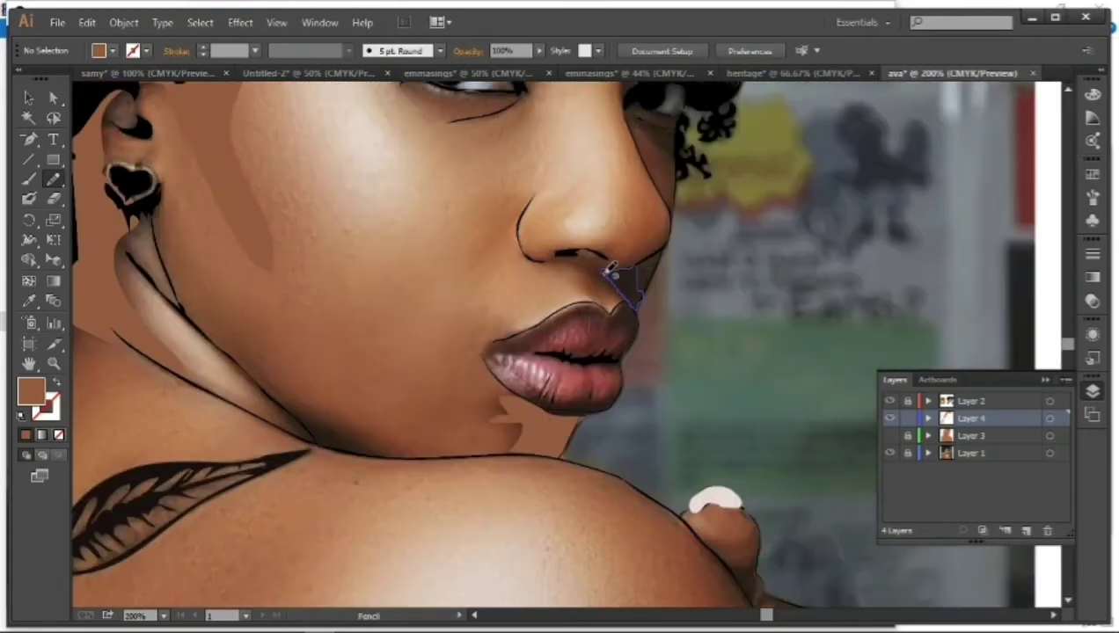
{"action": "key", "text": "v"}
{"action": "double_click", "coordinate": [31, 389]}
{"action": "left_click", "coordinate": [762, 219]}
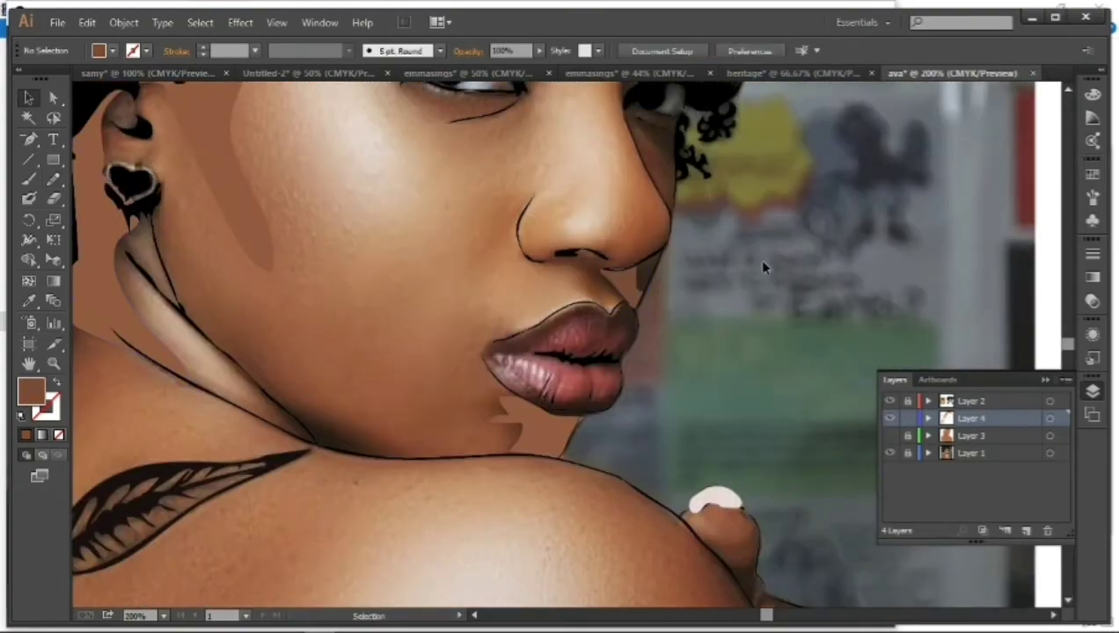
{"action": "key", "text": "n"}
{"action": "left_click_drag", "start_coordinate": [677, 109], "coordinate": [674, 107]}
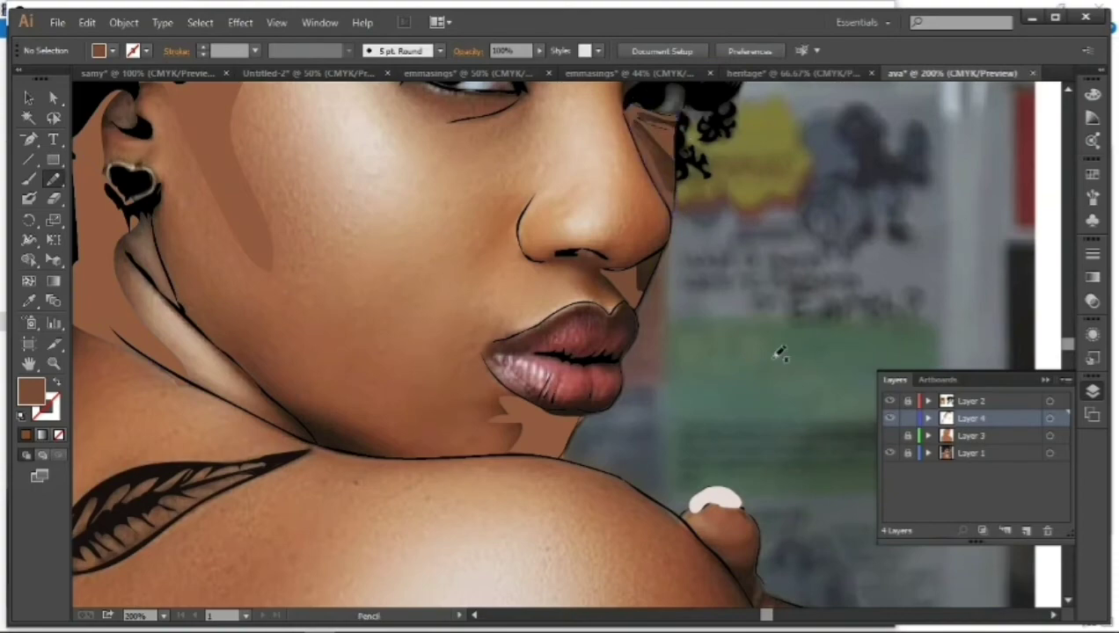
Trace brown shadow shapes along the fingers and the lower hand.
{"action": "scroll", "coordinate": [314, 440], "scroll_direction": "down", "scroll_amount": 5}
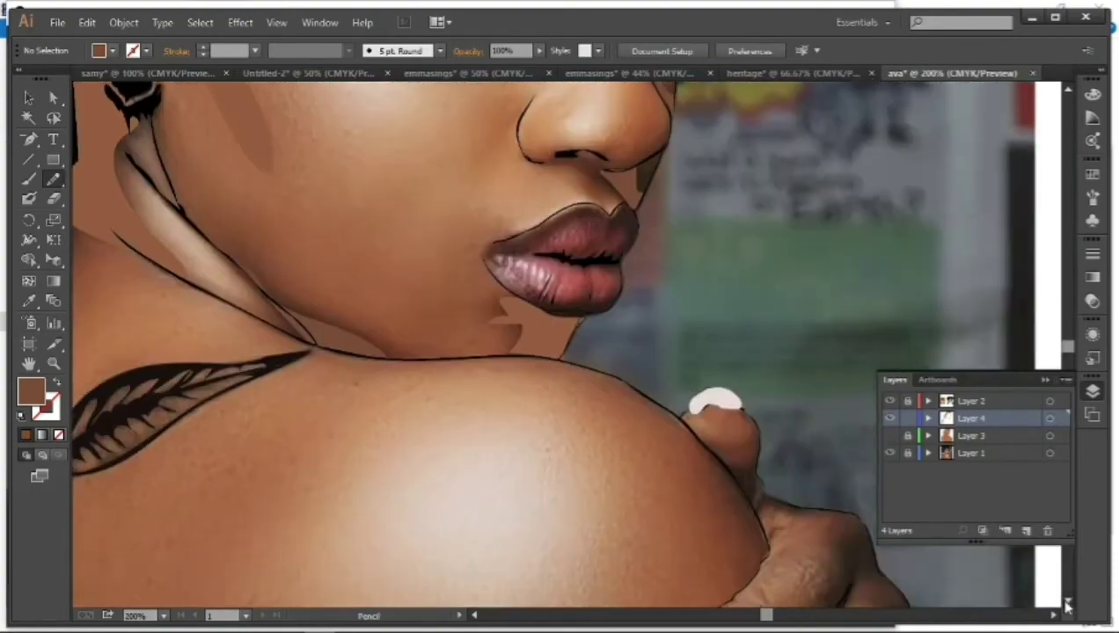
{"action": "scroll", "coordinate": [528, 352], "scroll_direction": "down", "scroll_amount": 5}
{"action": "left_click_drag", "start_coordinate": [714, 374], "coordinate": [755, 370]}
{"action": "left_click_drag", "start_coordinate": [794, 319], "coordinate": [795, 319]}
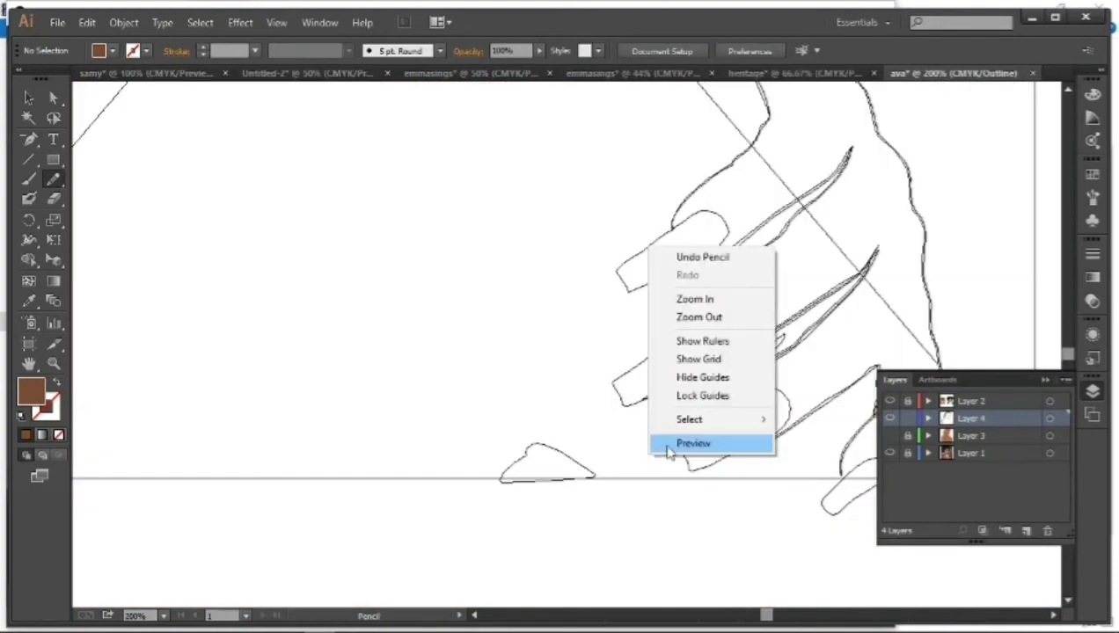
{"action": "left_click_drag", "start_coordinate": [883, 378], "coordinate": [849, 432]}
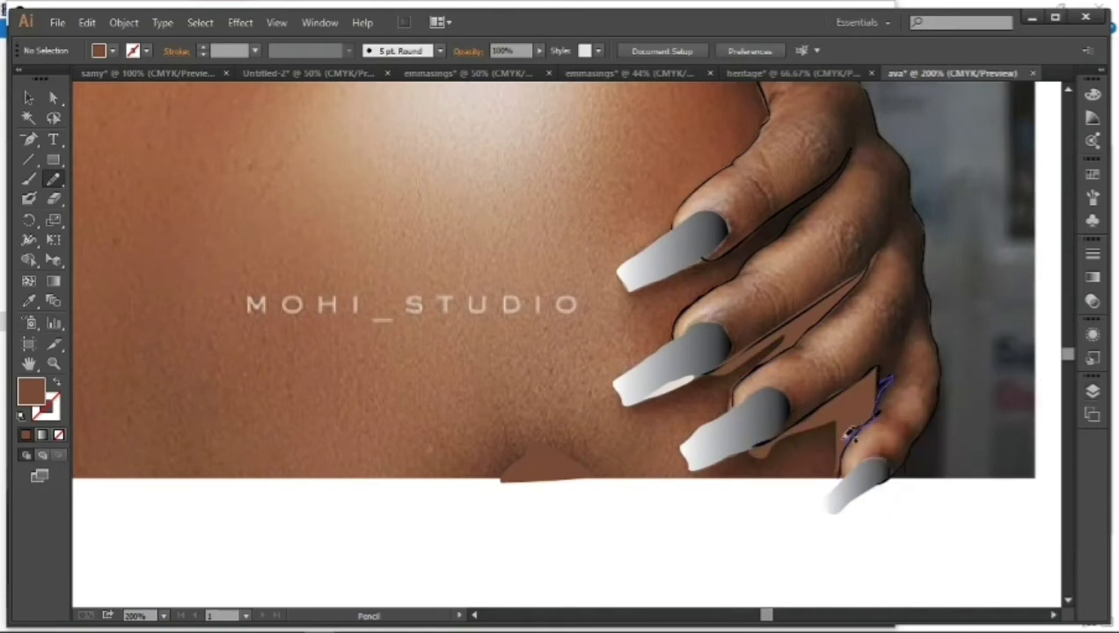
{"action": "left_click", "coordinate": [1067, 91]}
{"action": "left_click_drag", "start_coordinate": [646, 332], "coordinate": [801, 252]}
Finish the hand's right-edge shadow, then draw nostril and neck shadows over the photo.
{"action": "left_click_drag", "start_coordinate": [668, 313], "coordinate": [671, 315]}
{"action": "left_click_drag", "start_coordinate": [842, 154], "coordinate": [927, 268]}
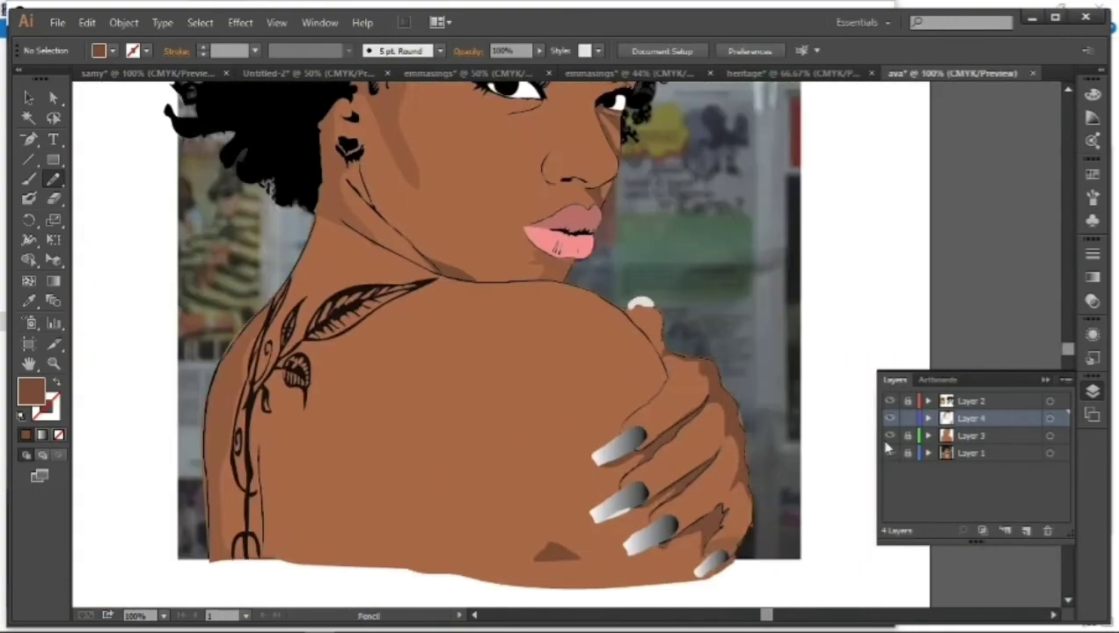
{"action": "left_click", "coordinate": [889, 436]}
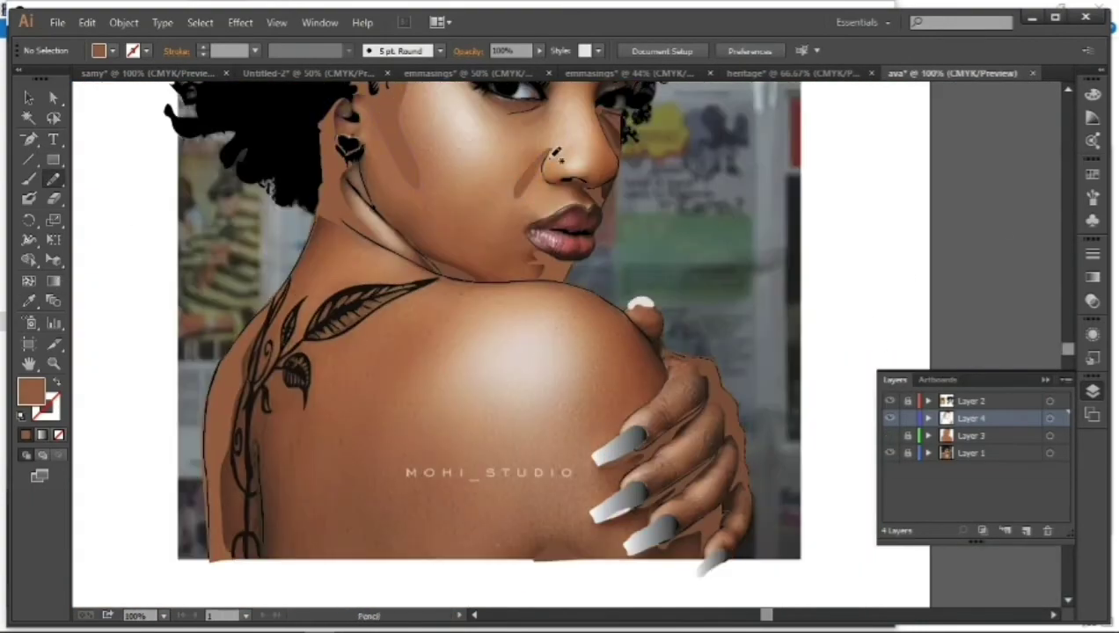
{"action": "left_click_drag", "start_coordinate": [563, 177], "coordinate": [588, 188]}
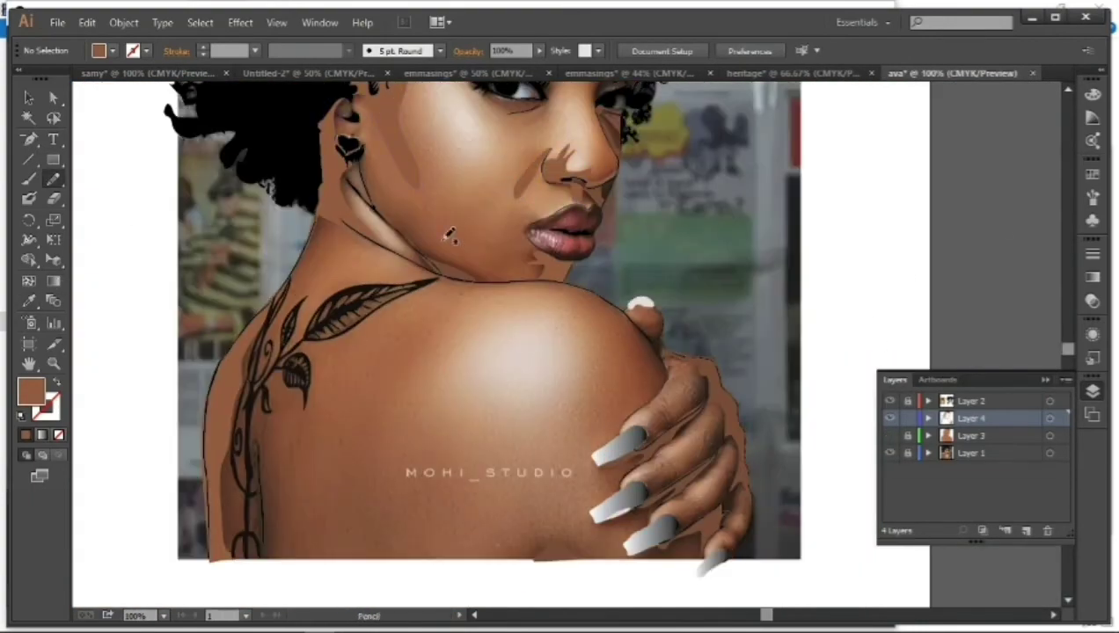
{"action": "left_click_drag", "start_coordinate": [456, 261], "coordinate": [413, 230]}
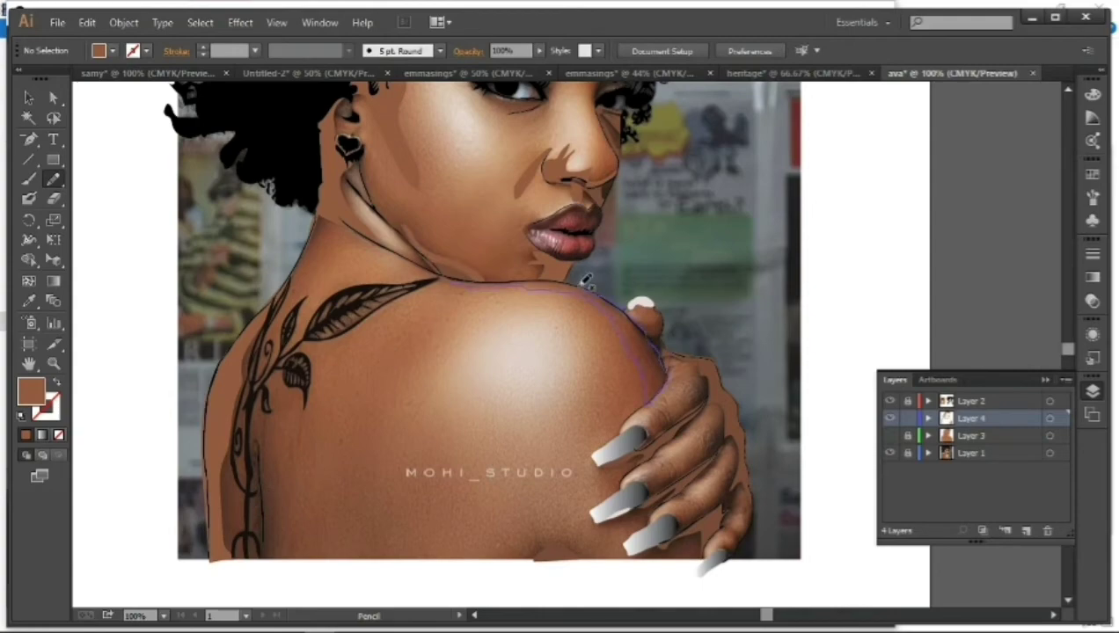
Compare against the flat artwork, then draw shadow shapes along the eyelid and around the right eye.
{"action": "left_click", "coordinate": [889, 436]}
{"action": "left_click", "coordinate": [889, 437]}
{"action": "key", "text": "ctrl+0"}
{"action": "key", "text": "ctrl+plus"}
{"action": "key", "text": "ctrl+plus"}
{"action": "key", "text": "ctrl+plus"}
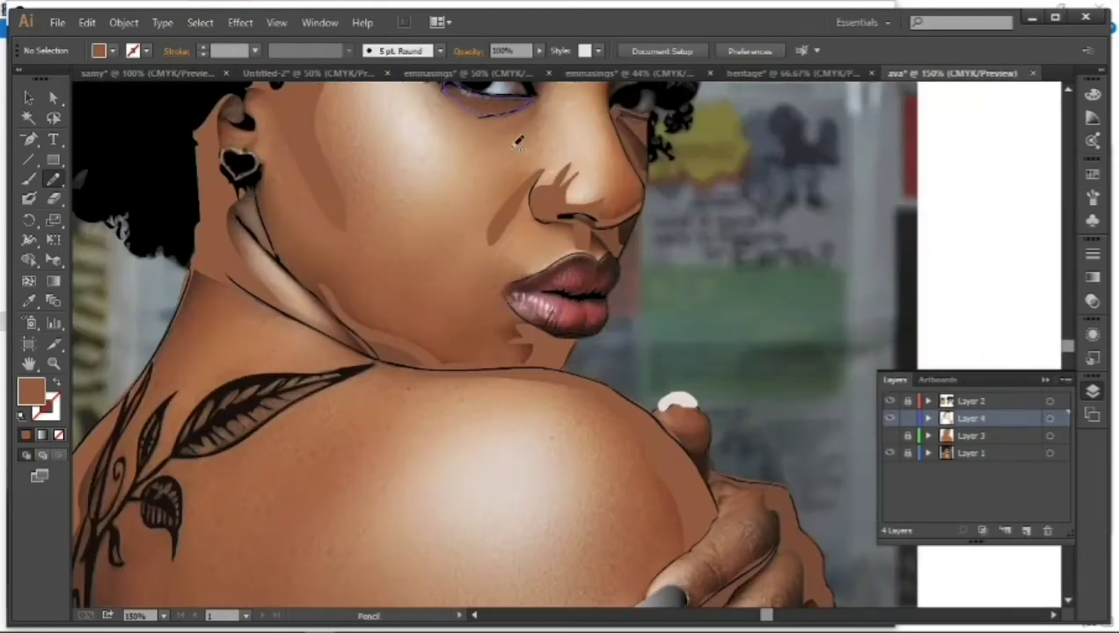
{"action": "scroll", "coordinate": [519, 141], "scroll_direction": "up", "scroll_amount": 3}
{"action": "right_click", "coordinate": [444, 229]}
{"action": "mouse_move", "coordinate": [397, 207]}
{"action": "left_mouse_down"}
{"action": "mouse_move", "coordinate": [522, 180]}
{"action": "mouse_move", "coordinate": [427, 226]}
{"action": "left_mouse_up"}
{"action": "left_click_drag", "start_coordinate": [621, 241], "coordinate": [626, 235]}
{"action": "left_click", "coordinate": [362, 277], "text": "ctrl"}
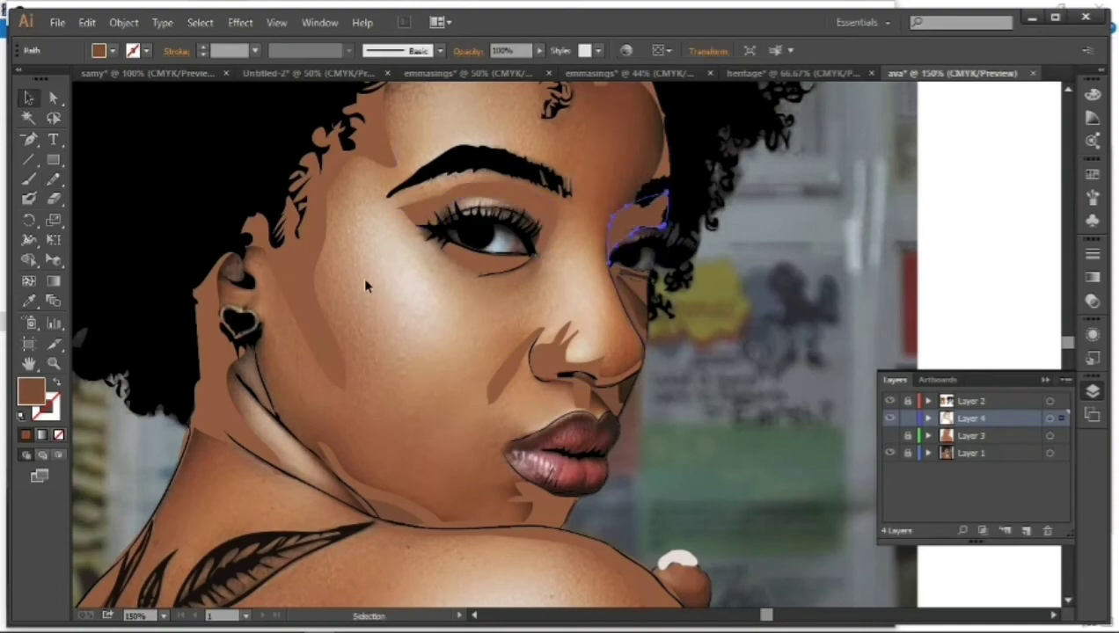
Toggle the photo and skin-fill layers and redraw the upper edge of the shoulder leaf tattoo.
{"action": "left_click", "coordinate": [889, 453]}
{"action": "key", "text": "ctrl+1"}
{"action": "key", "text": "v"}
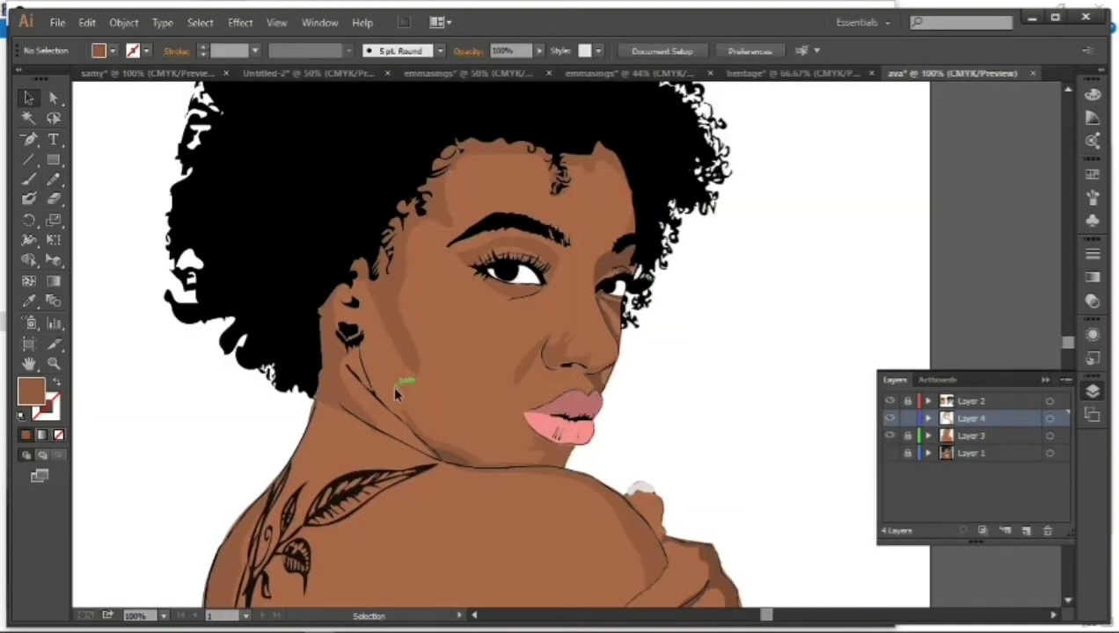
{"action": "left_click", "coordinate": [54, 181]}
{"action": "left_click", "coordinate": [889, 453]}
{"action": "left_click", "coordinate": [890, 436]}
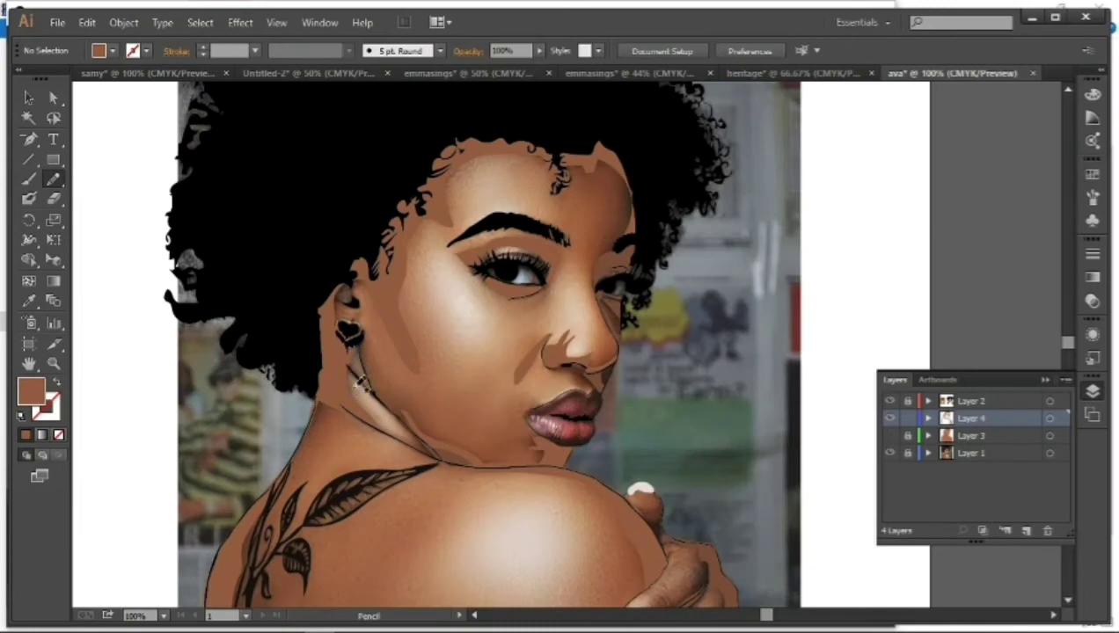
{"action": "key", "text": "ctrl+plus"}
{"action": "key", "text": "ctrl+shift+a"}
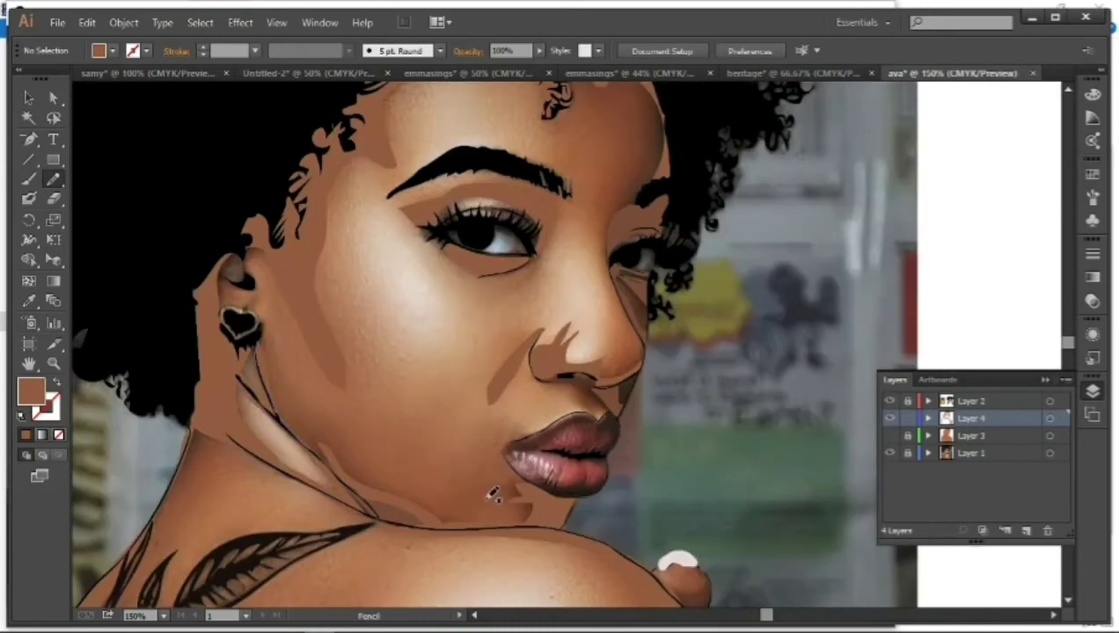
{"action": "scroll", "coordinate": [330, 510], "scroll_direction": "down", "scroll_amount": 5}
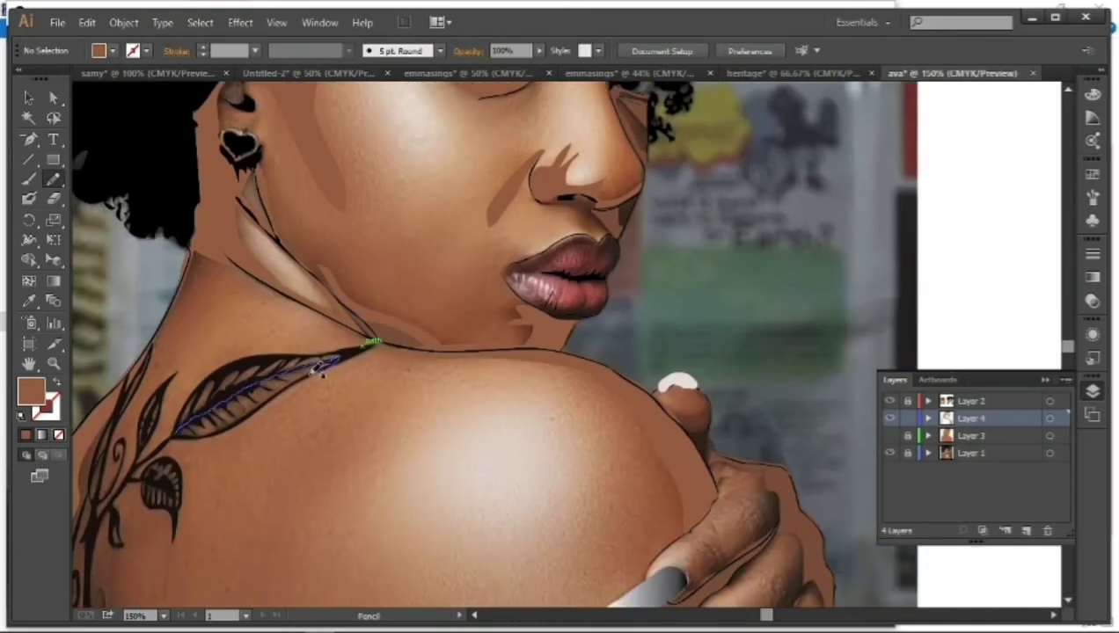
{"action": "left_click_drag", "start_coordinate": [200, 428], "coordinate": [220, 369]}
Hide the photo layer and set a rose fill colour for the lips.
{"action": "left_click", "coordinate": [889, 452]}
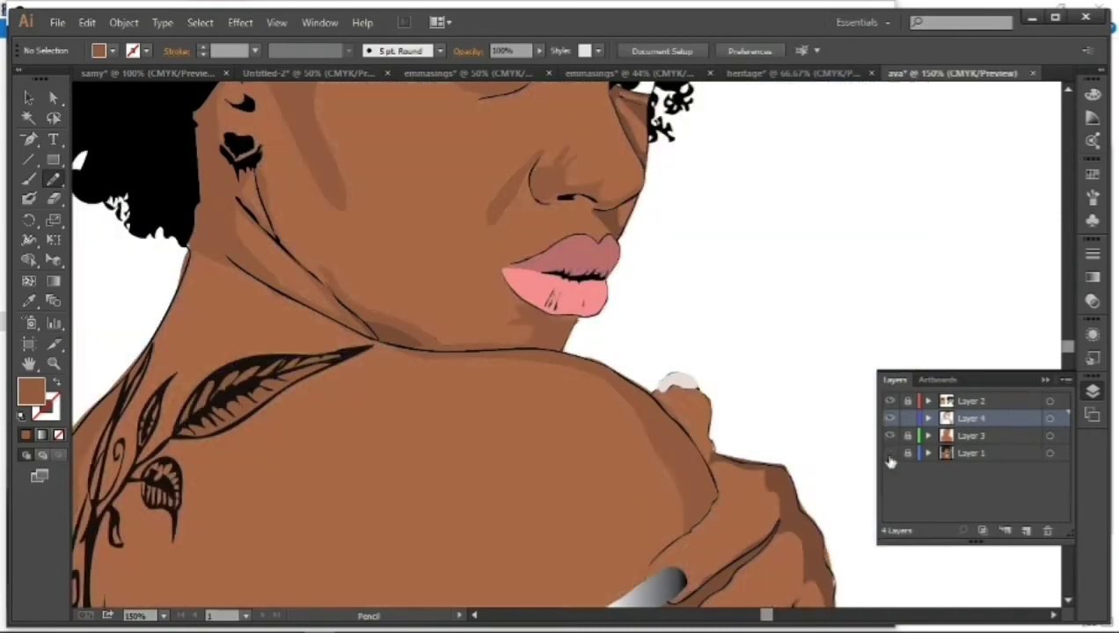
{"action": "key", "text": "ctrl+plus"}
{"action": "key", "text": "i"}
{"action": "left_click", "coordinate": [598, 220]}
{"action": "double_click", "coordinate": [31, 391]}
{"action": "left_click", "coordinate": [732, 220]}
With the reference photo showing at 400%, trace rose shapes over the upper and lower lips.
{"action": "key", "text": "ctrl+plus"}
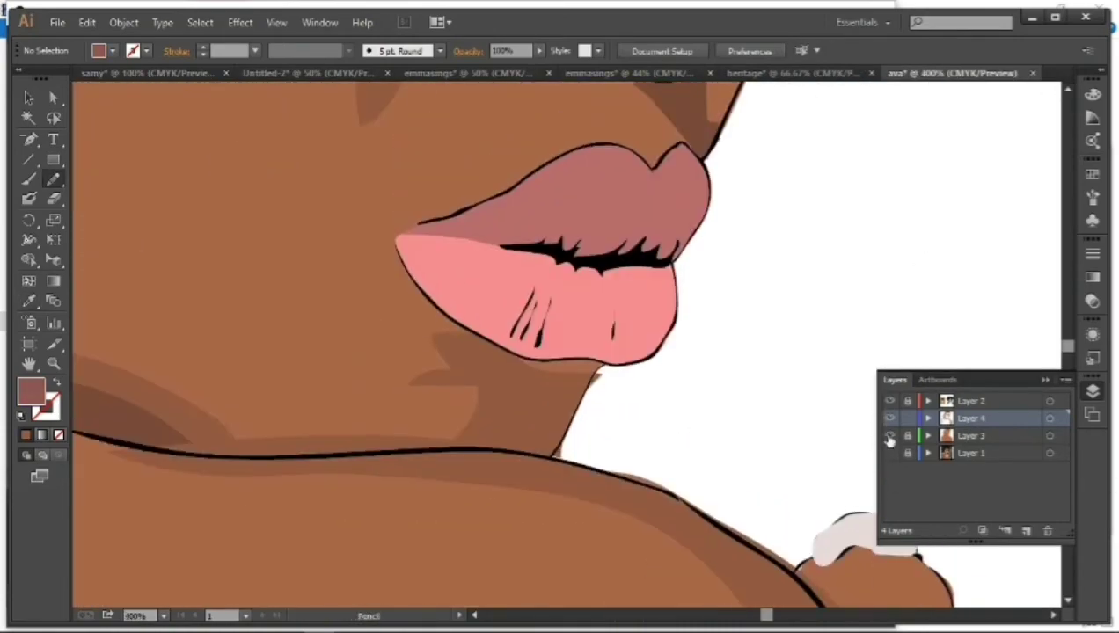
{"action": "left_click", "coordinate": [889, 435]}
{"action": "left_click", "coordinate": [889, 452]}
{"action": "left_click_drag", "start_coordinate": [479, 245], "coordinate": [640, 191]}
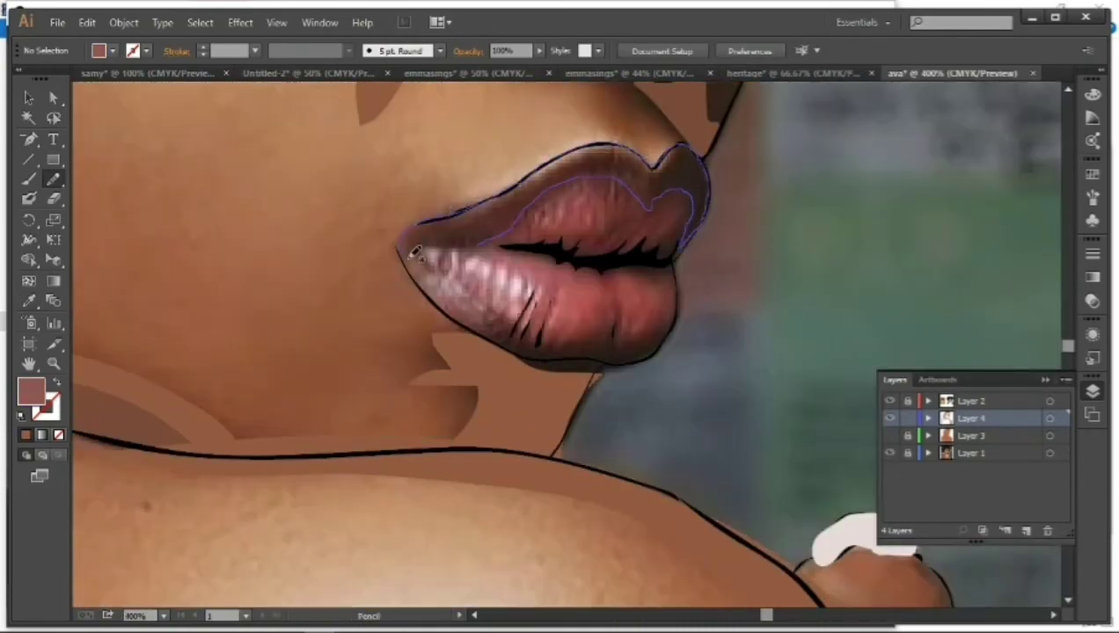
{"action": "left_click_drag", "start_coordinate": [414, 252], "coordinate": [490, 238]}
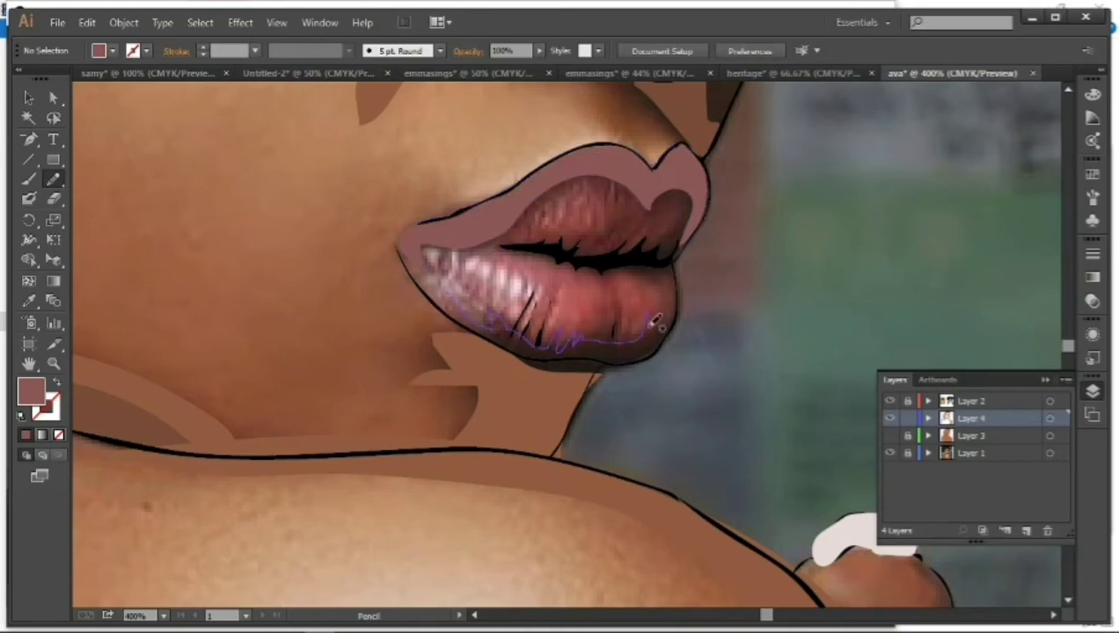
{"action": "left_click_drag", "start_coordinate": [451, 280], "coordinate": [446, 285]}
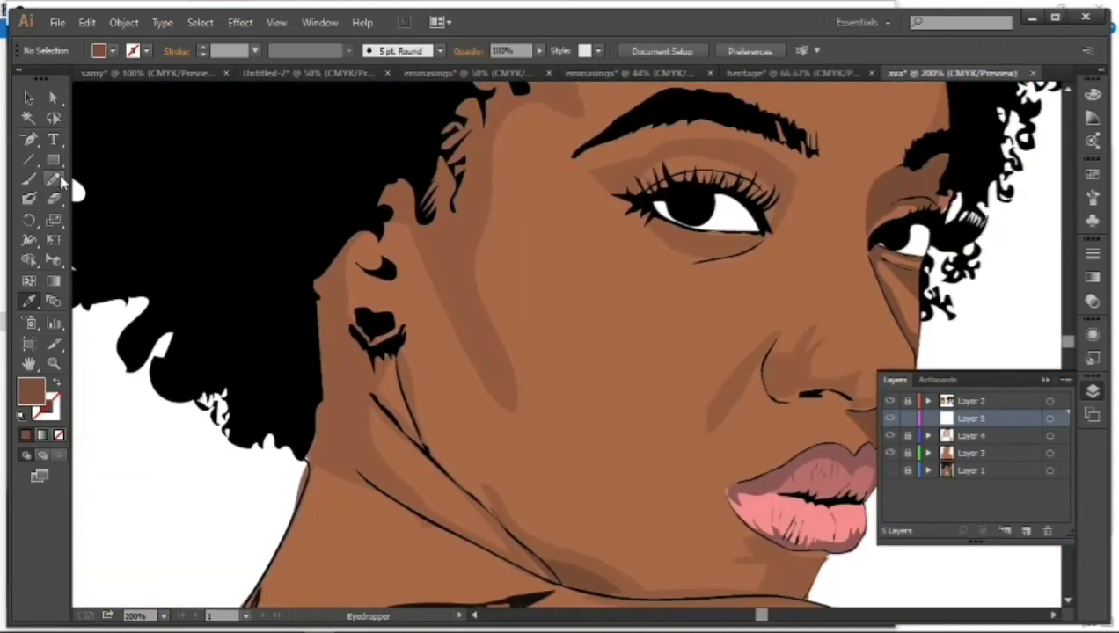
Choose a darker fill and draw a darker shadow on the neck.
{"action": "key", "text": "i"}
{"action": "double_click", "coordinate": [31, 391]}
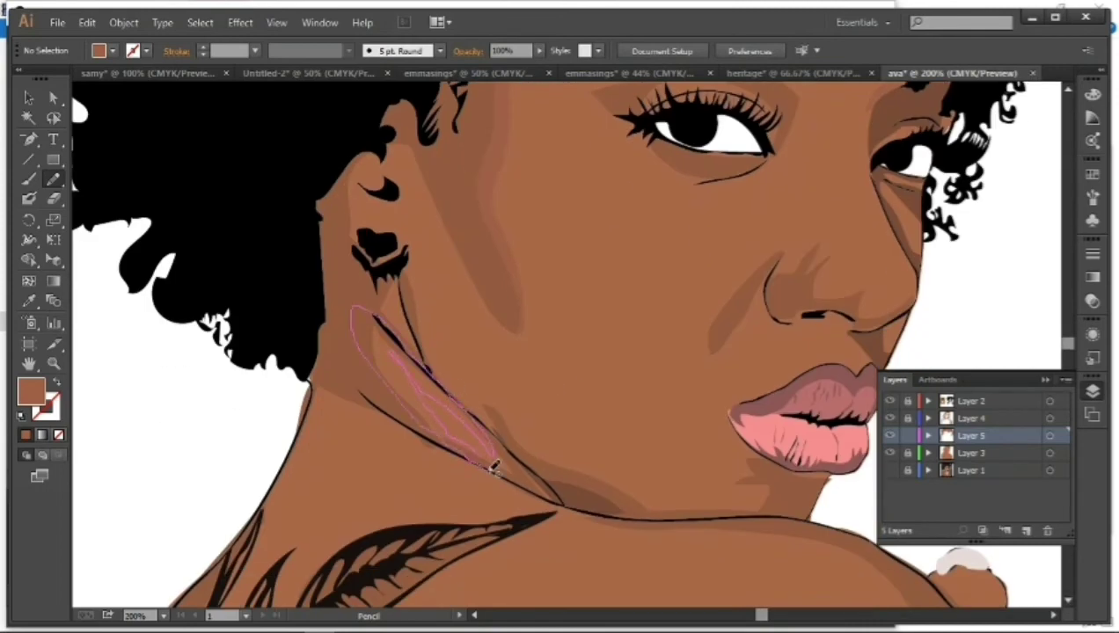
{"action": "left_click_drag", "start_coordinate": [494, 467], "coordinate": [489, 461]}
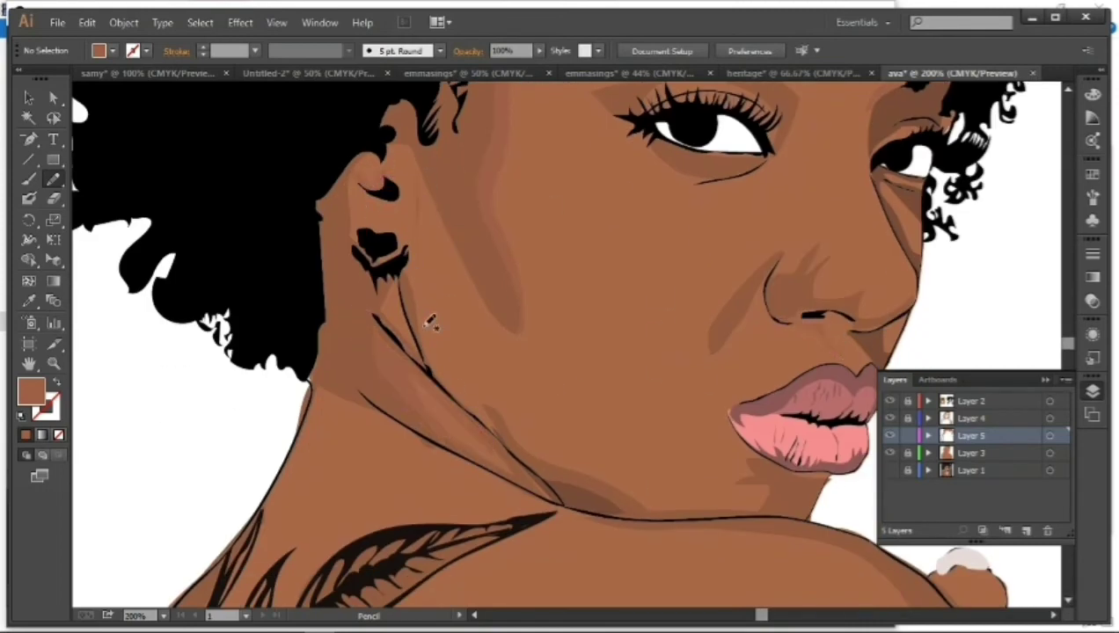
{"action": "scroll", "coordinate": [904, 286], "scroll_direction": "up", "scroll_amount": 2}
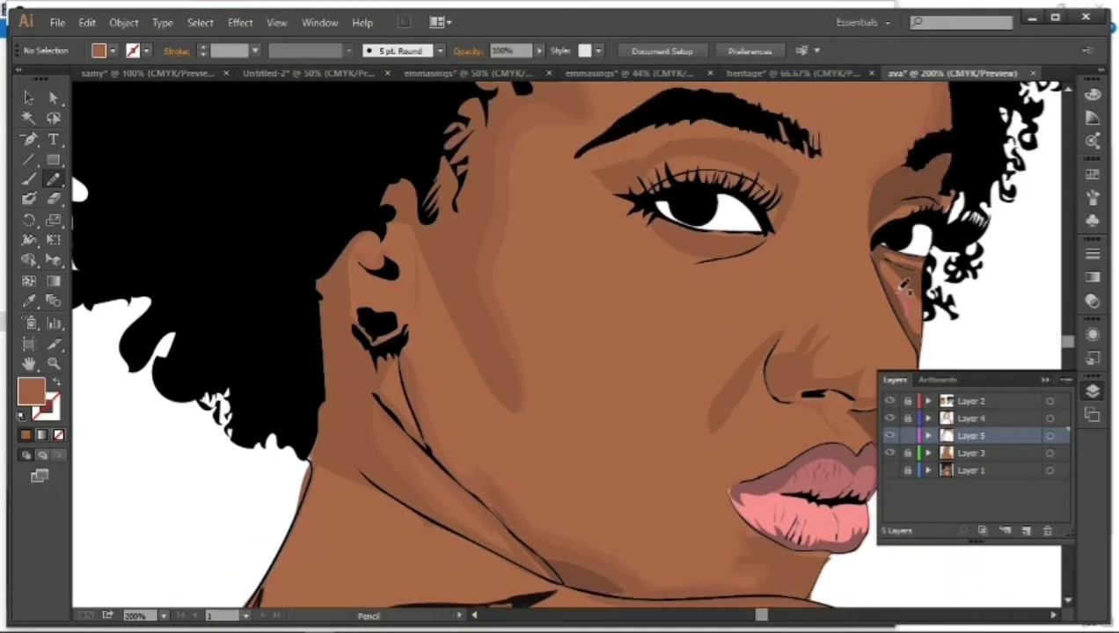
{"action": "key", "text": "ctrl+shift+a"}
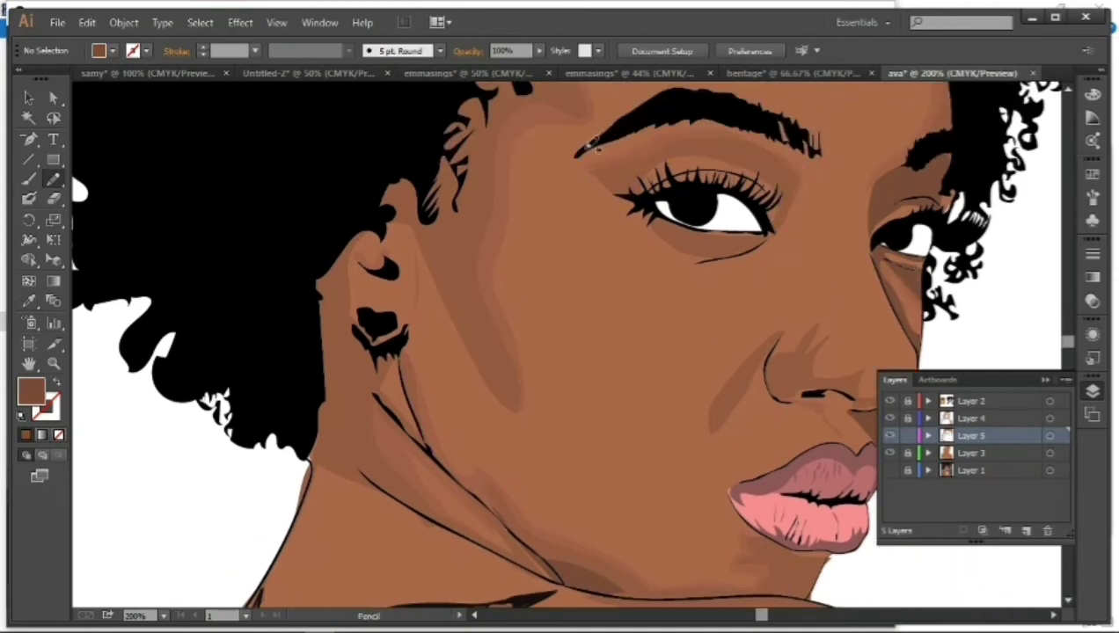
Draw dark shadows along the top of the eyebrow and around the neck and shoulder.
{"action": "left_click_drag", "start_coordinate": [595, 130], "coordinate": [578, 152]}
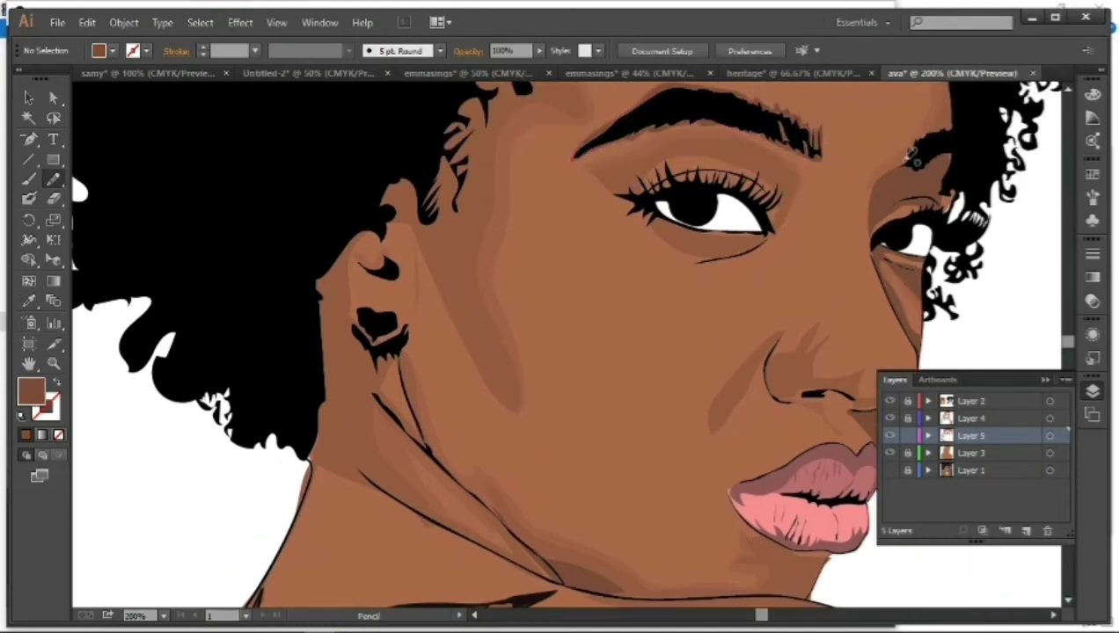
{"action": "scroll", "coordinate": [616, 352], "scroll_direction": "down", "scroll_amount": 3}
{"action": "scroll", "coordinate": [615, 352], "scroll_direction": "up", "scroll_amount": 2}
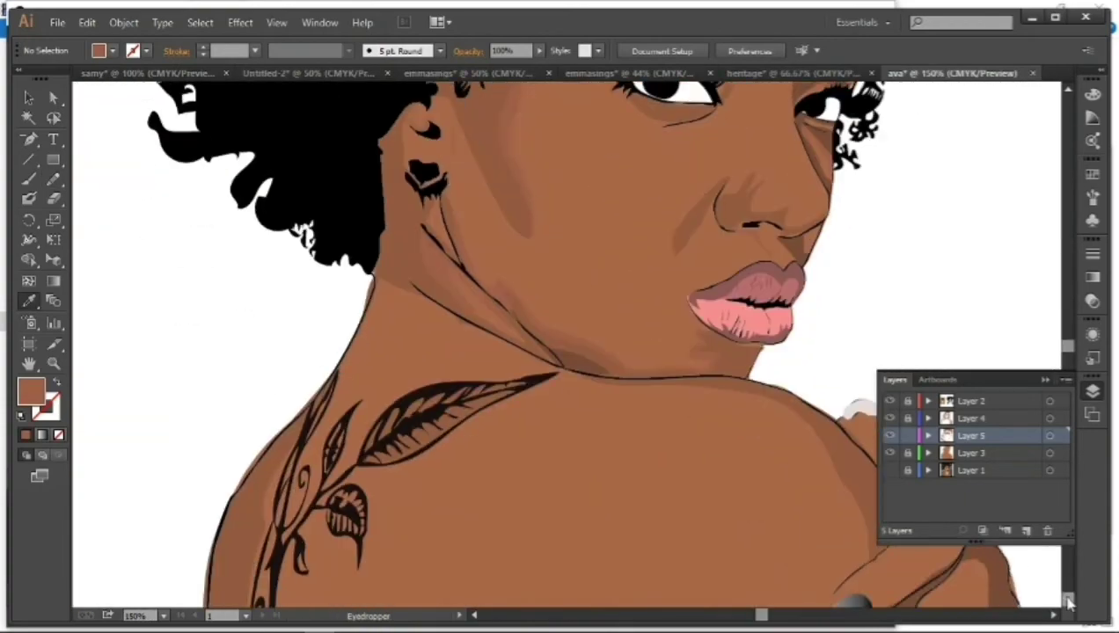
{"action": "left_click_drag", "start_coordinate": [371, 226], "coordinate": [613, 309]}
{"action": "left_click_drag", "start_coordinate": [342, 289], "coordinate": [380, 227]}
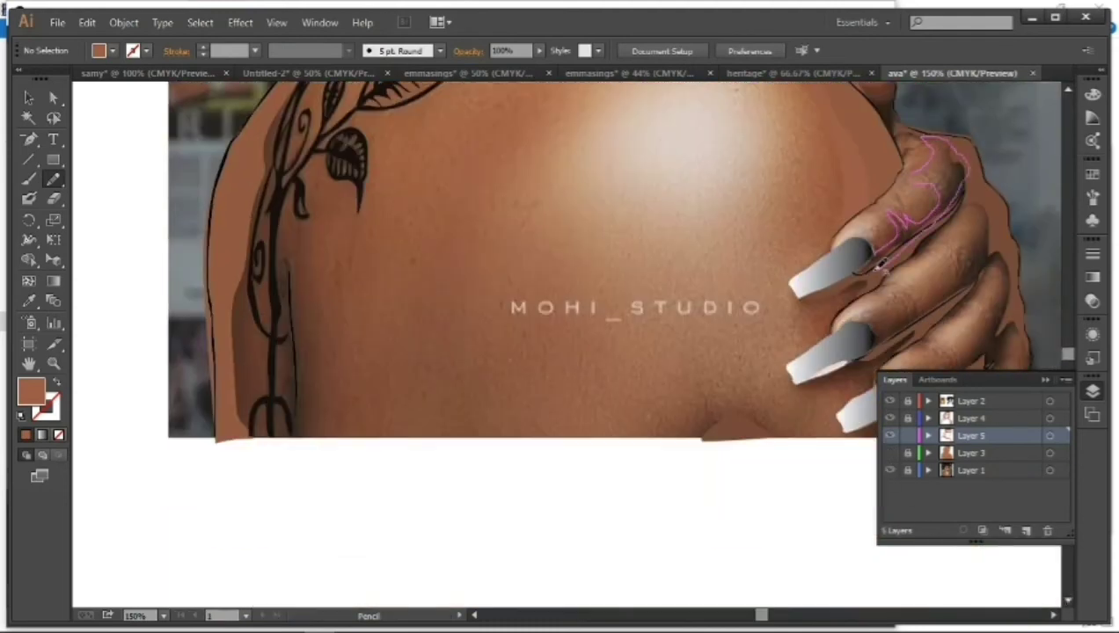
Add darker shadows along the fingers and hide the reference photo layer.
{"action": "mouse_move", "coordinate": [868, 329]}
{"action": "left_mouse_down"}
{"action": "mouse_move", "coordinate": [907, 318]}
{"action": "mouse_move", "coordinate": [911, 327]}
{"action": "left_mouse_up"}
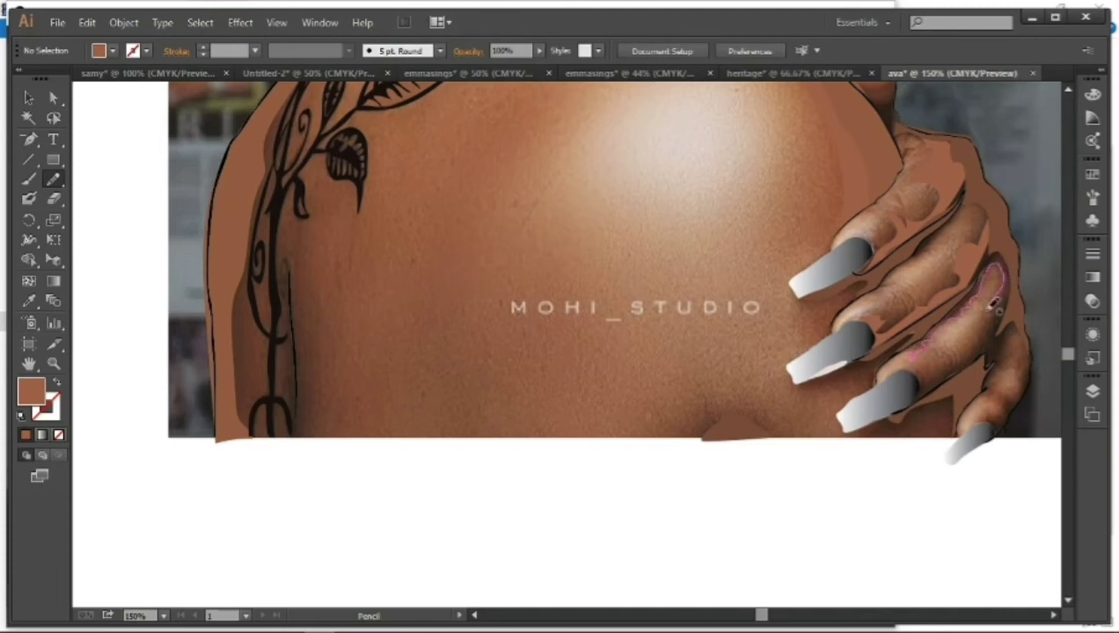
{"action": "left_click_drag", "start_coordinate": [989, 388], "coordinate": [1011, 351]}
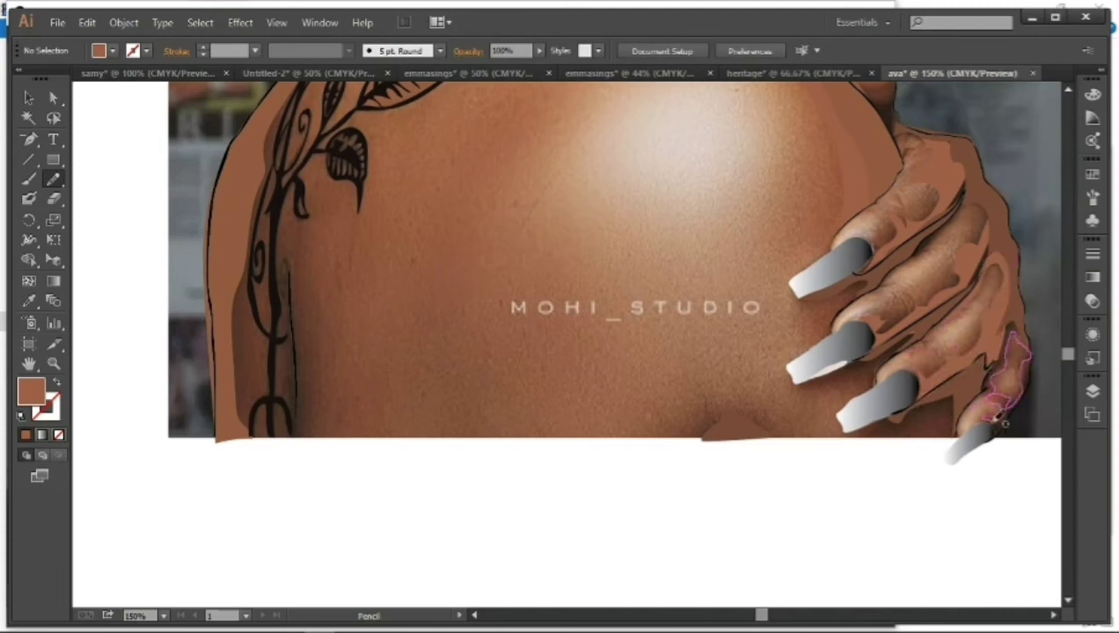
{"action": "left_click", "coordinate": [1093, 389]}
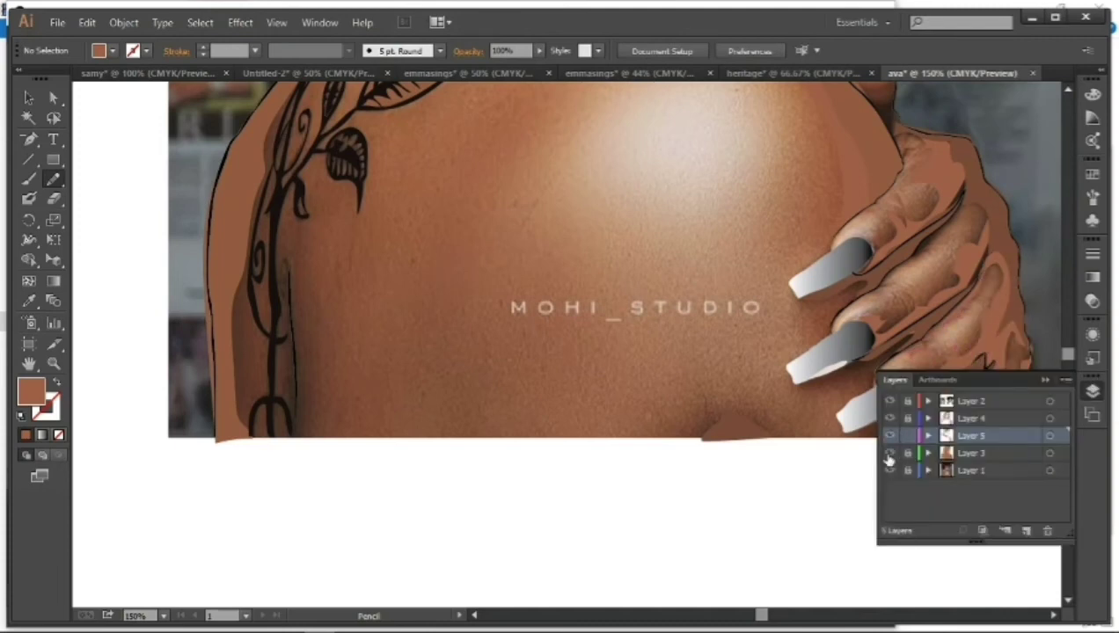
{"action": "left_click", "coordinate": [889, 468]}
Create a new highlights layer and pick a lighter orange fill.
{"action": "key", "text": "ctrl+minus"}
{"action": "key", "text": "ctrl+minus"}
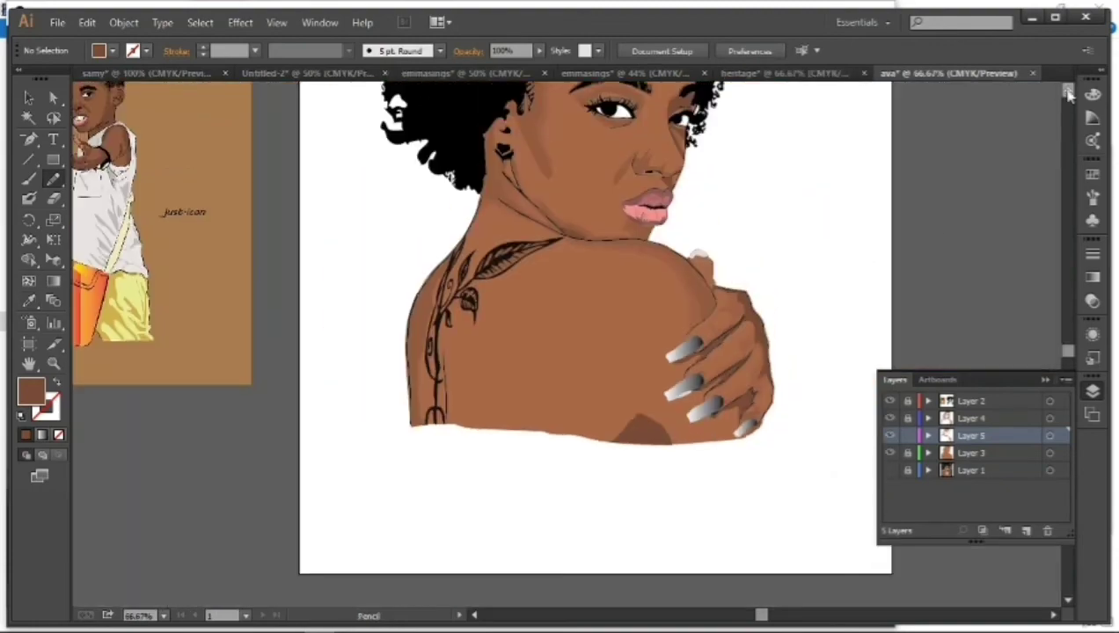
{"action": "scroll", "coordinate": [1068, 94], "scroll_direction": "up", "scroll_amount": 3}
{"action": "key", "text": "ctrl+l"}
{"action": "key", "text": "i"}
{"action": "double_click", "coordinate": [31, 389]}
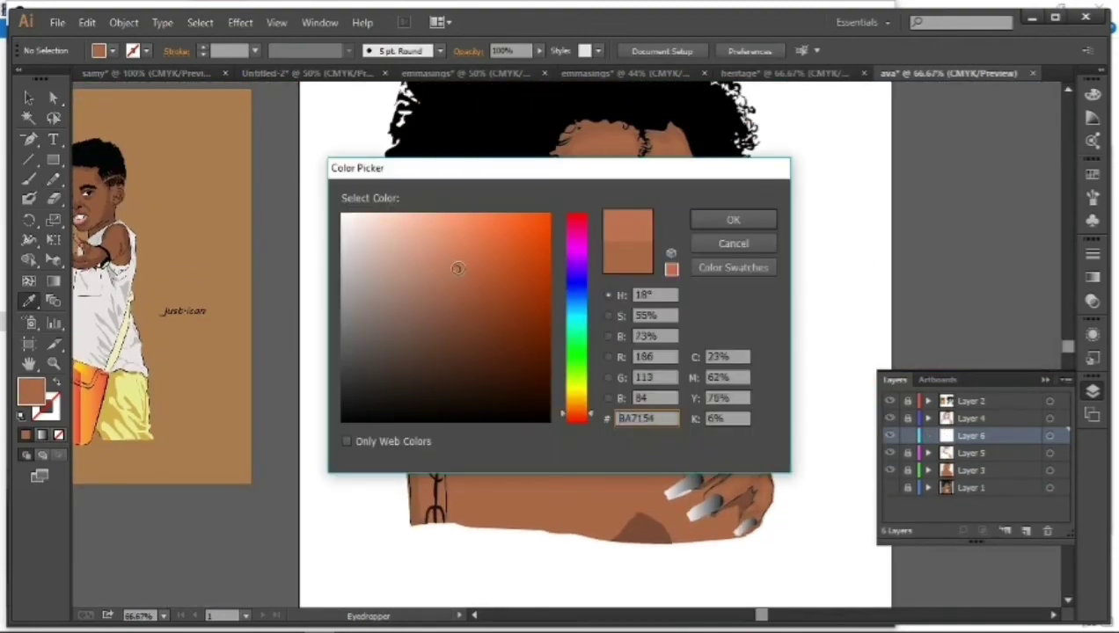
{"action": "left_click", "coordinate": [452, 231]}
{"action": "key", "text": "Return"}
Draw a highlight shape on the cheek and move Layer 6 below Layer 5.
{"action": "key", "text": "ctrl+plus"}
{"action": "key", "text": "ctrl+plus"}
{"action": "left_click", "coordinate": [889, 487]}
{"action": "key", "text": "n"}
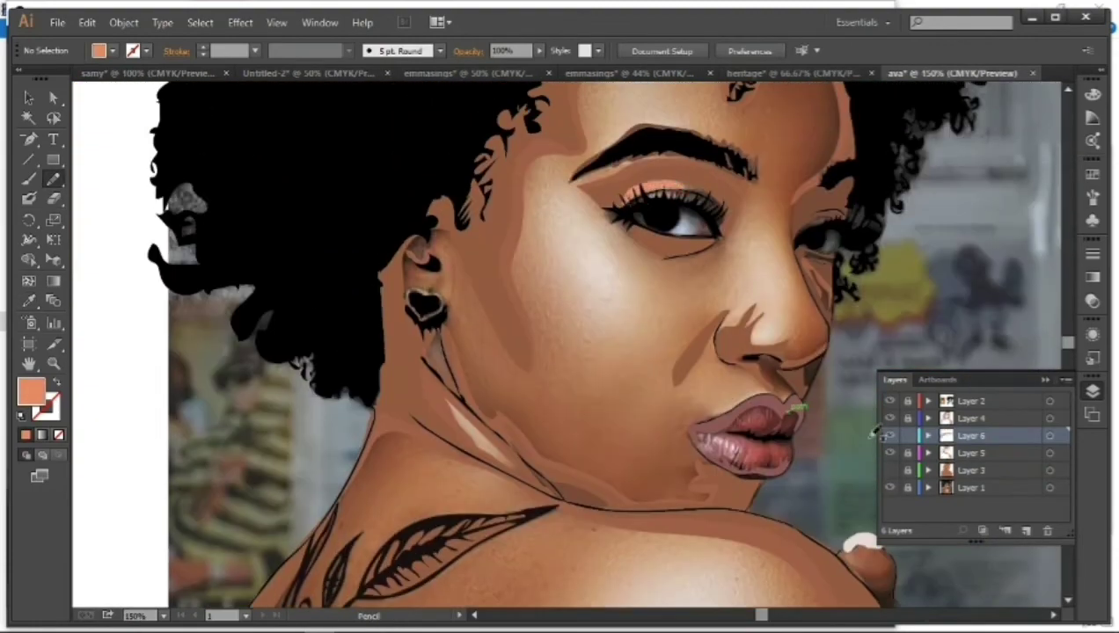
{"action": "left_click", "coordinate": [889, 487]}
{"action": "left_click", "coordinate": [889, 488]}
{"action": "left_click_drag", "start_coordinate": [543, 205], "coordinate": [544, 208]}
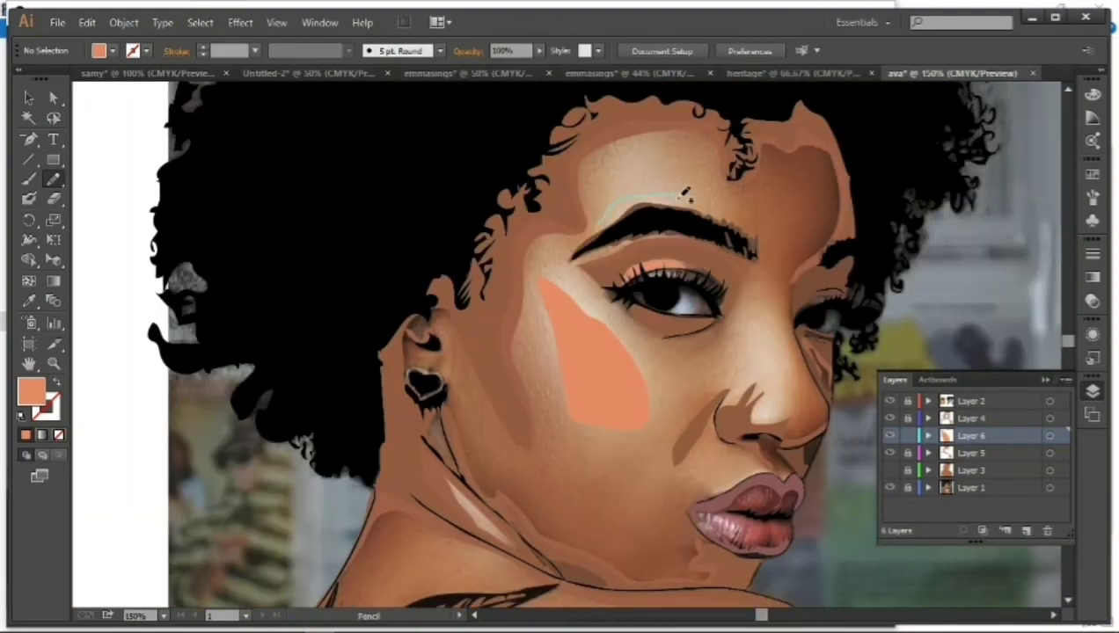
{"action": "left_click_drag", "start_coordinate": [971, 436], "coordinate": [971, 462]}
Recolour the cheek highlight shape to a pinkish-brown.
{"action": "key", "text": "ctrl+0"}
{"action": "key", "text": "ctrl+1"}
{"action": "key", "text": "v"}
{"action": "double_click", "coordinate": [30, 391]}
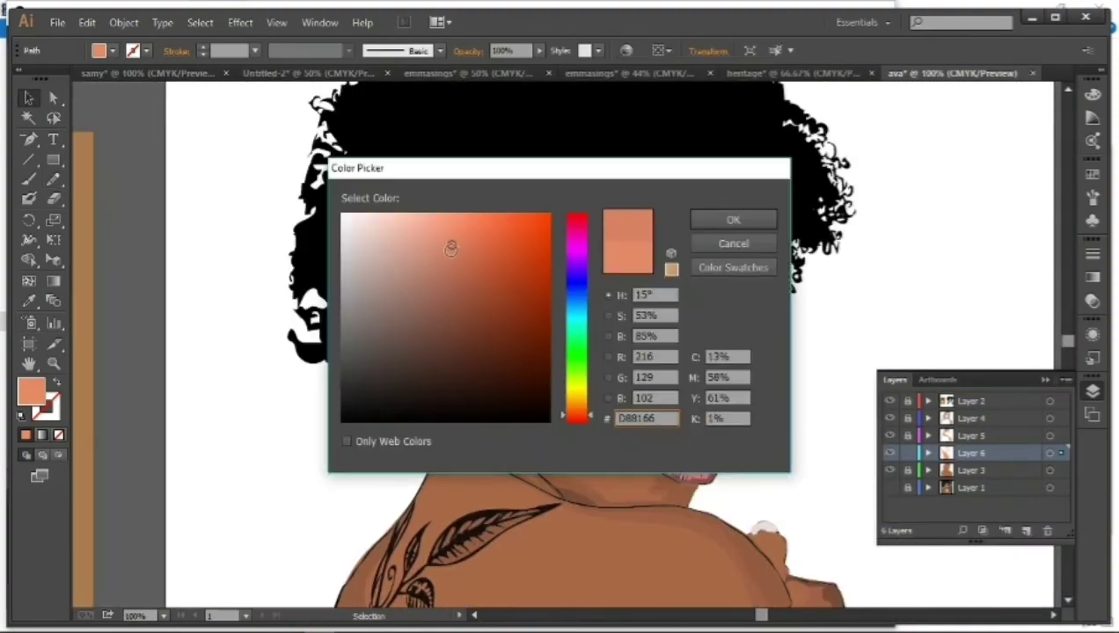
{"action": "left_click", "coordinate": [450, 248]}
{"action": "key", "text": "Return"}
{"action": "left_click", "coordinate": [598, 363]}
{"action": "double_click", "coordinate": [31, 391]}
{"action": "key", "text": "Return"}
{"action": "double_click", "coordinate": [31, 391]}
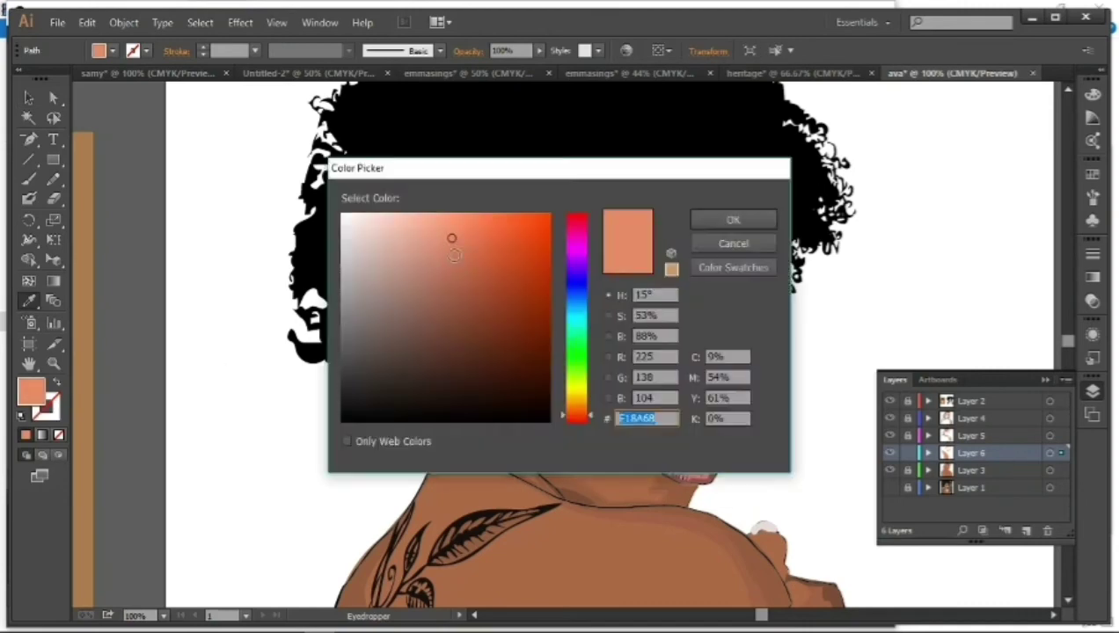
{"action": "key", "text": "Return"}
{"action": "left_click", "coordinate": [889, 487]}
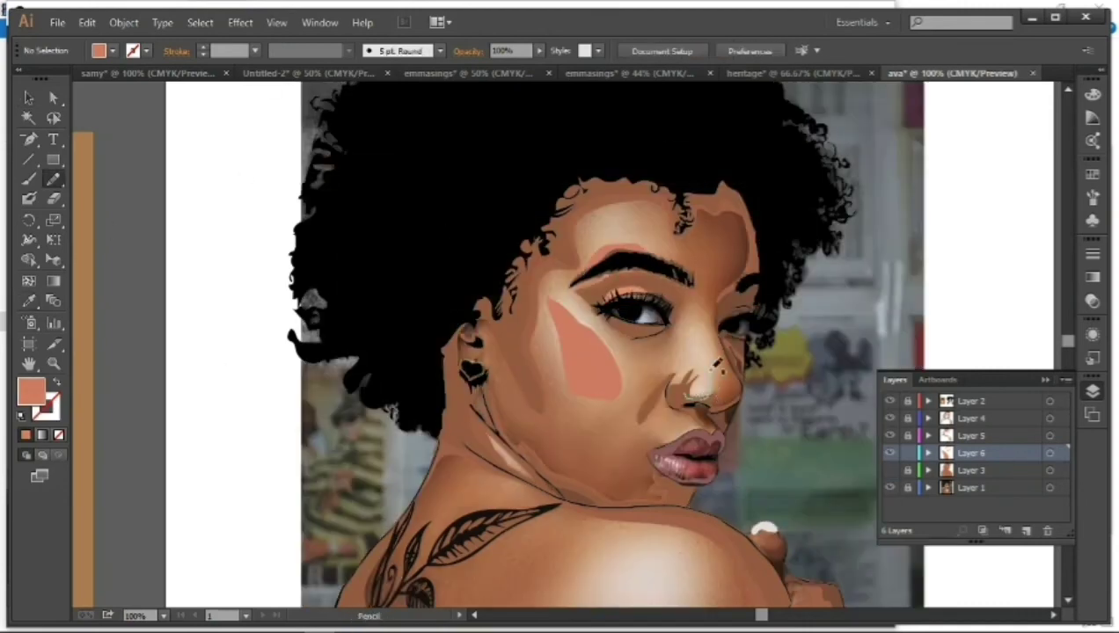
Draw highlights on the nose bridge, forehead and shoulder and confirm their colour.
{"action": "left_click_drag", "start_coordinate": [716, 365], "coordinate": [675, 316]}
{"action": "left_click_drag", "start_coordinate": [605, 238], "coordinate": [605, 239]}
{"action": "scroll", "coordinate": [580, 352], "scroll_direction": "down", "scroll_amount": 4}
{"action": "mouse_move", "coordinate": [570, 475]}
{"action": "left_mouse_down"}
{"action": "mouse_move", "coordinate": [581, 448]}
{"action": "mouse_move", "coordinate": [570, 479]}
{"action": "left_mouse_up"}
{"action": "key", "text": "ctrl+minus"}
{"action": "double_click", "coordinate": [31, 391]}
{"action": "key", "text": "Return"}
Recolour the shoulder highlight to match the skin tone.
{"action": "key", "text": "ctrl+shift+a"}
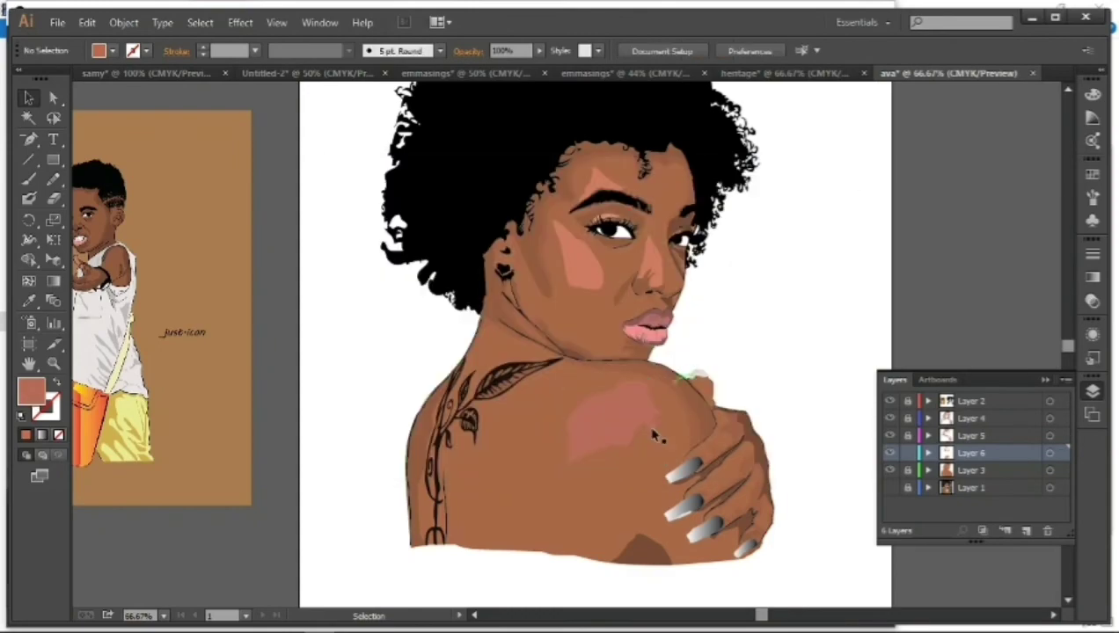
{"action": "left_click", "coordinate": [655, 437]}
{"action": "double_click", "coordinate": [31, 391]}
{"action": "left_click", "coordinate": [347, 307]}
{"action": "left_click", "coordinate": [732, 217]}
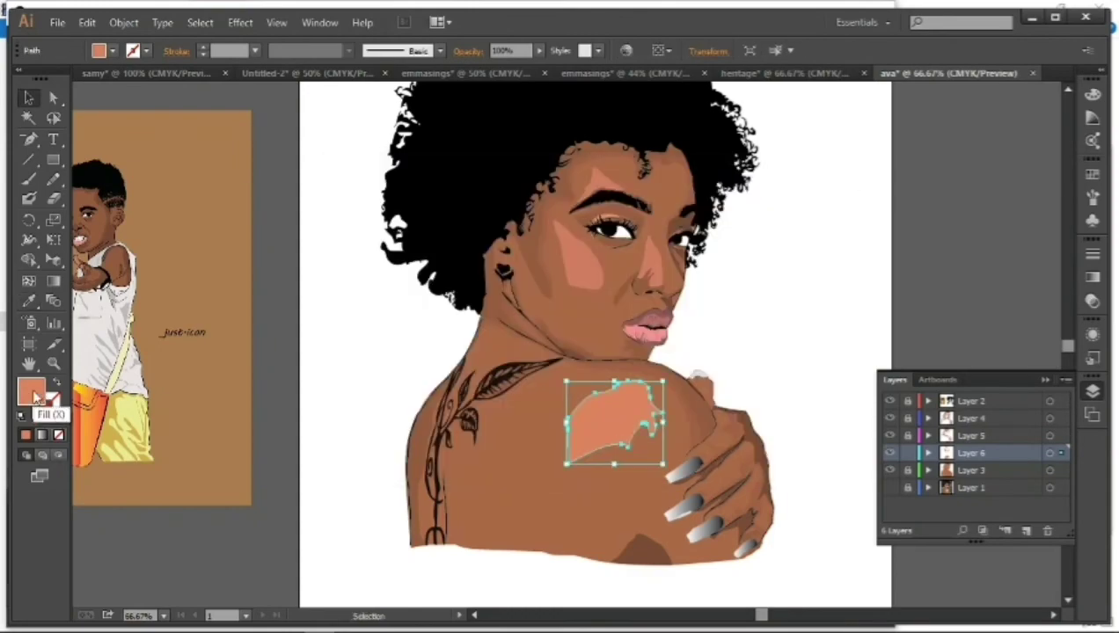
{"action": "double_click", "coordinate": [31, 391]}
{"action": "left_click", "coordinate": [455, 170]}
{"action": "left_click", "coordinate": [651, 264]}
Set the nose highlight's fill to the skin tone.
{"action": "double_click", "coordinate": [31, 392]}
{"action": "left_click", "coordinate": [455, 170]}
{"action": "key", "text": "i"}
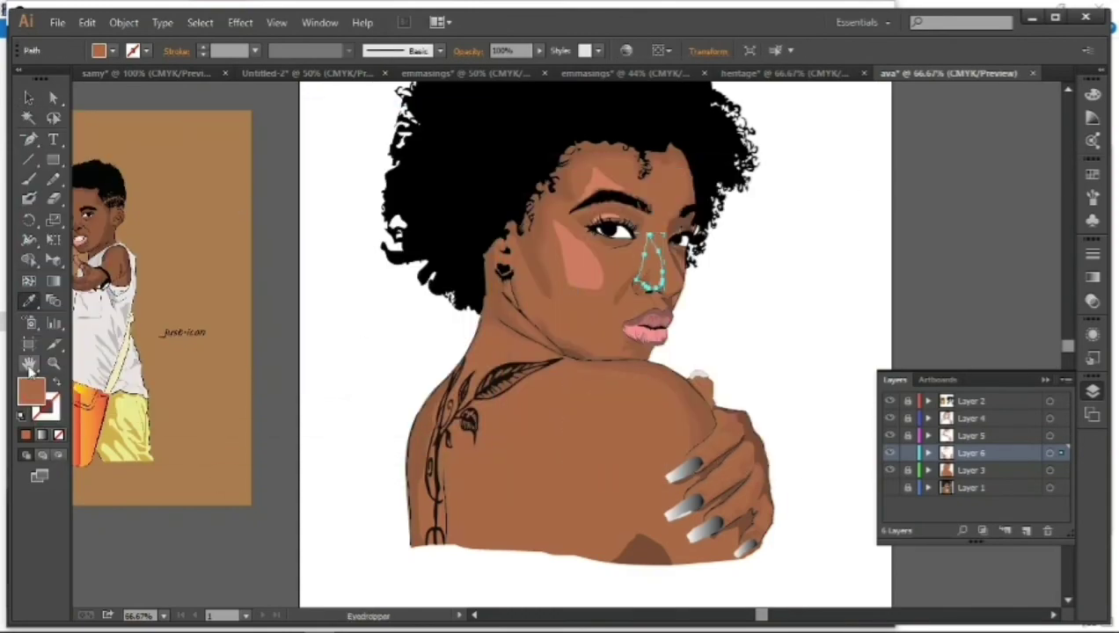
{"action": "double_click", "coordinate": [31, 392]}
{"action": "left_click", "coordinate": [437, 170]}
{"action": "key", "text": "v"}
{"action": "left_click", "coordinate": [576, 247]}
{"action": "left_click", "coordinate": [374, 200]}
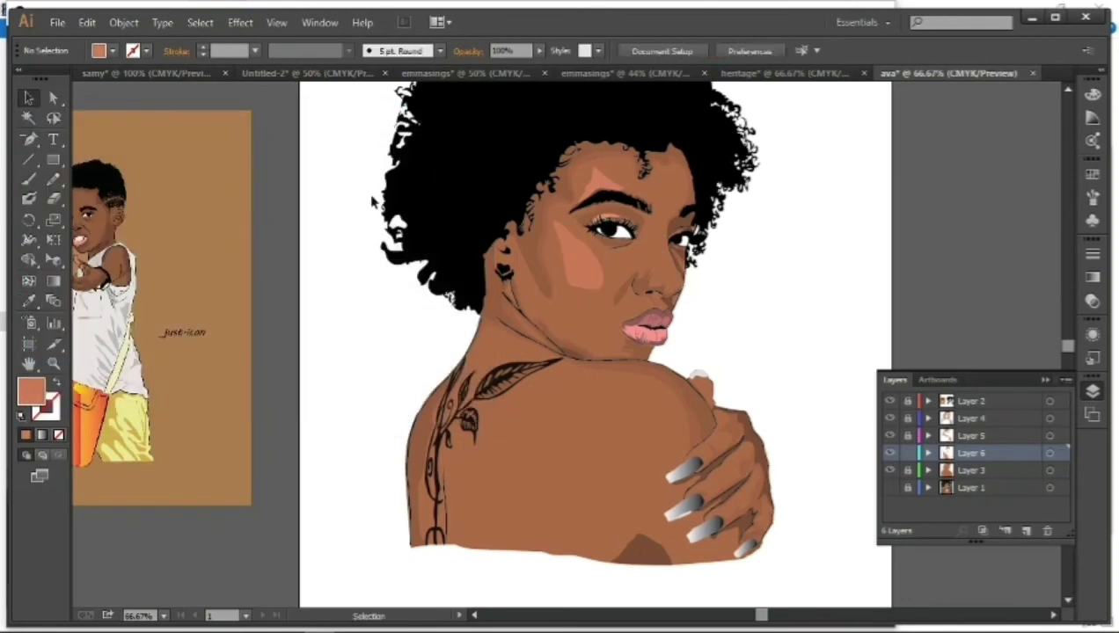
Try a pinker salmon on the cheek highlight, undo it, and move the shape off the artboard.
{"action": "left_click", "coordinate": [581, 250]}
{"action": "double_click", "coordinate": [31, 392]}
{"action": "left_click", "coordinate": [452, 168]}
{"action": "left_click", "coordinate": [160, 283]}
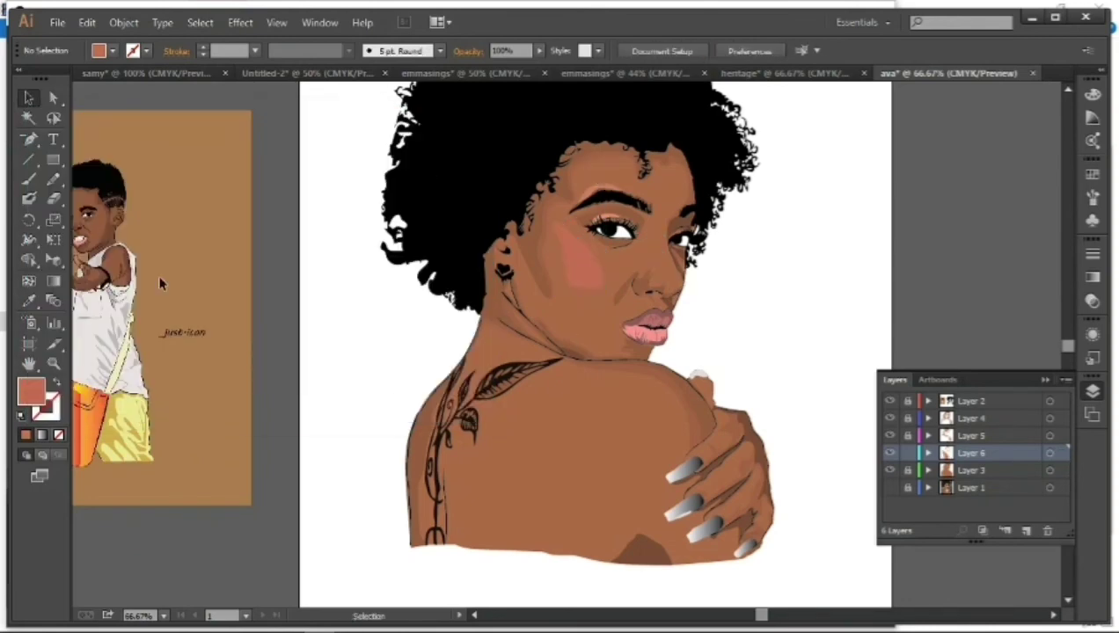
{"action": "key", "text": "ctrl+z"}
{"action": "key", "text": "ctrl+z"}
{"action": "key", "text": "ctrl+plus"}
{"action": "key", "text": "ctrl+plus"}
{"action": "key", "text": "ctrl+minus"}
{"action": "key", "text": "ctrl+minus"}
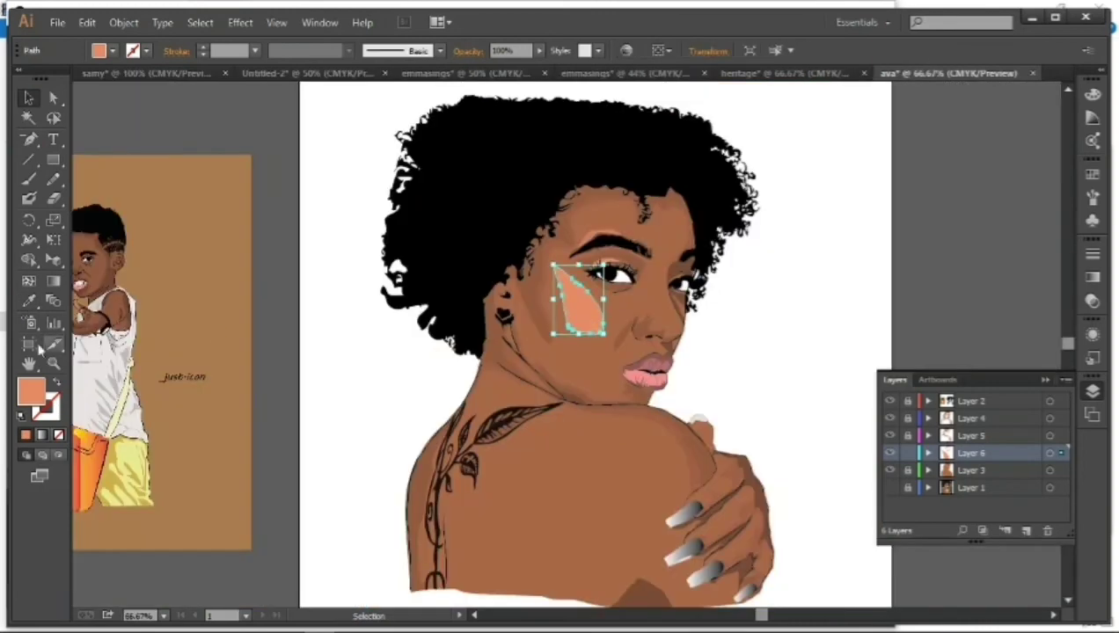
{"action": "left_click_drag", "start_coordinate": [580, 304], "coordinate": [927, 233]}
Draw a small new highlight patch on the shoulder and hide the reference photo.
{"action": "key", "text": "n"}
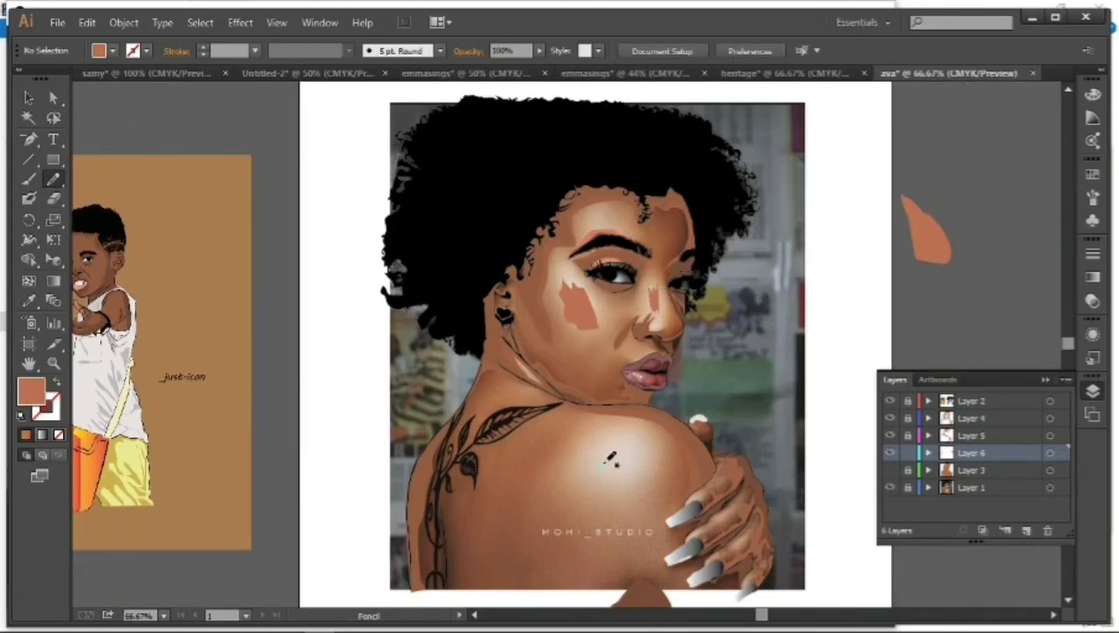
{"action": "left_click_drag", "start_coordinate": [611, 459], "coordinate": [620, 475]}
{"action": "left_click", "coordinate": [890, 487]}
{"action": "left_click", "coordinate": [29, 98]}
{"action": "left_click", "coordinate": [576, 304]}
{"action": "double_click", "coordinate": [31, 392]}
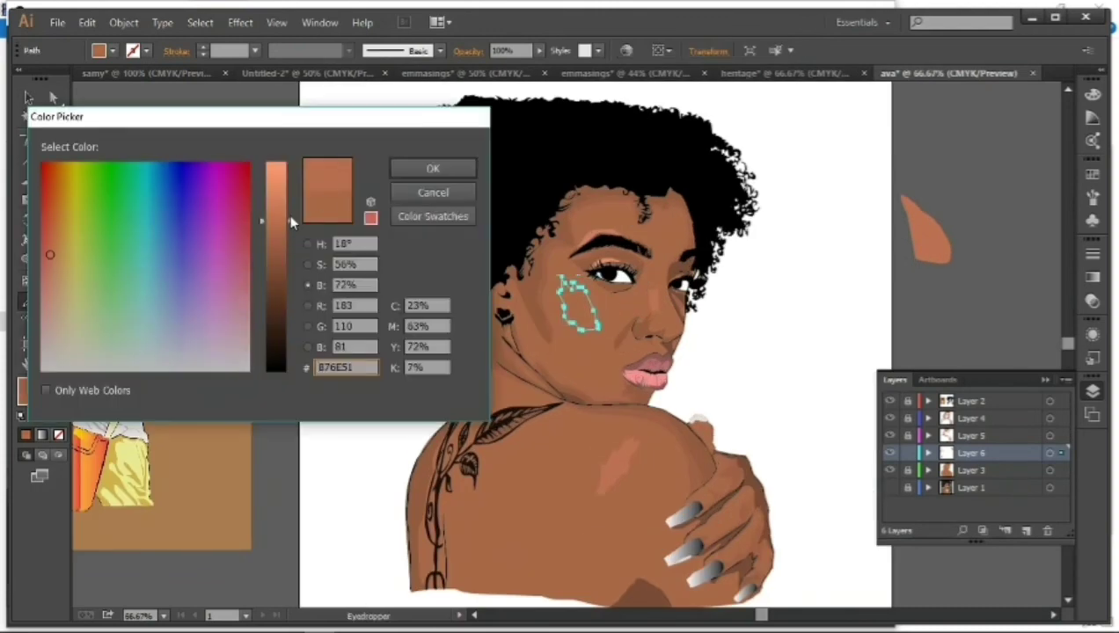
{"action": "key", "text": "Return"}
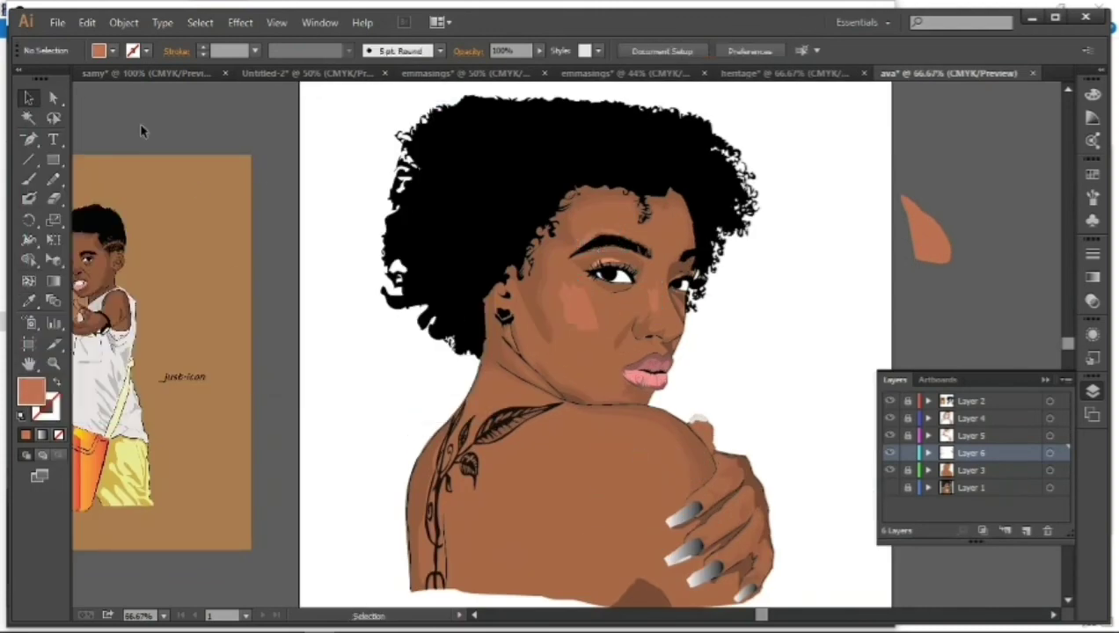
Unlock Layers 4 and 5, recolour the cheek highlight salmon #C46D5C, and fit it onto the left cheek.
{"action": "left_click_drag", "start_coordinate": [909, 437], "coordinate": [909, 418]}
{"action": "left_click", "coordinate": [971, 419]}
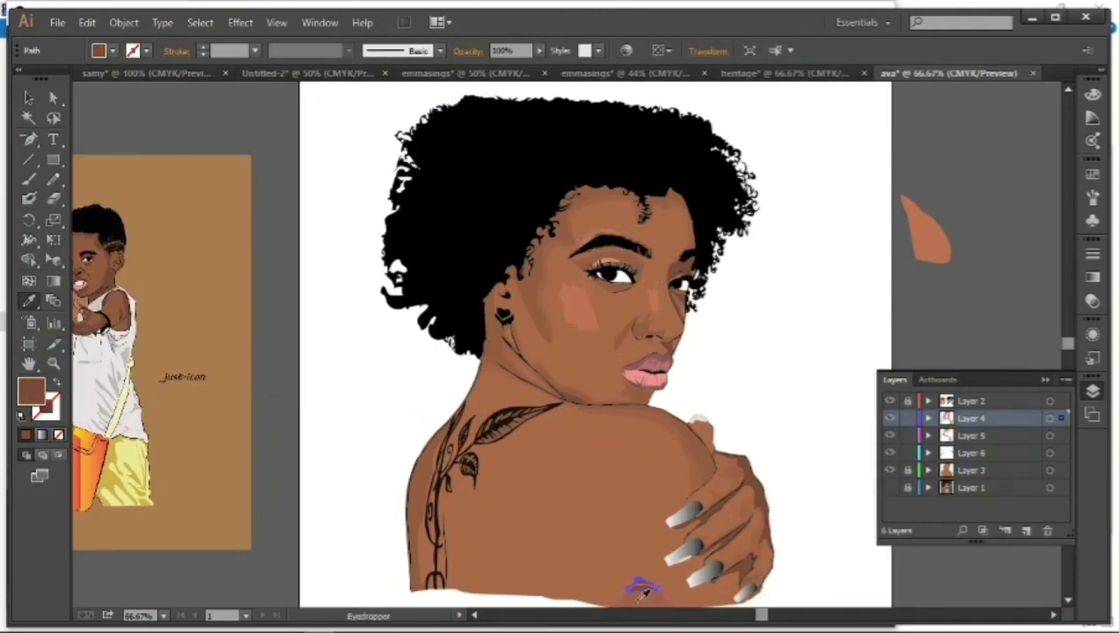
{"action": "left_click", "coordinate": [653, 299]}
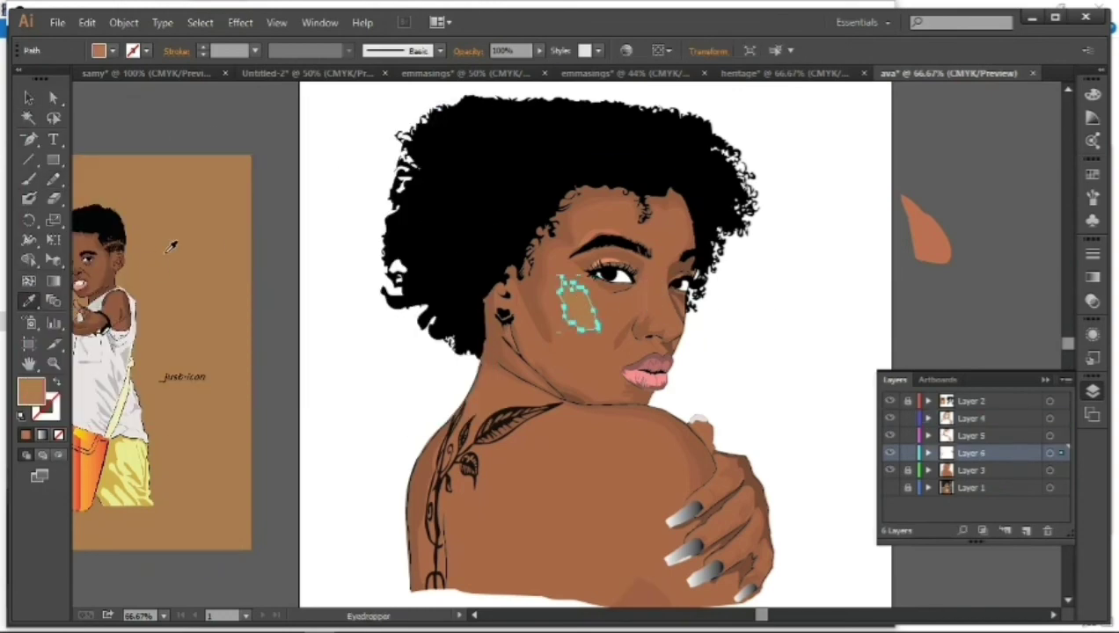
{"action": "double_click", "coordinate": [30, 391]}
{"action": "left_click_drag", "start_coordinate": [281, 320], "coordinate": [276, 176]}
{"action": "left_click", "coordinate": [433, 168]}
{"action": "left_click", "coordinate": [442, 266]}
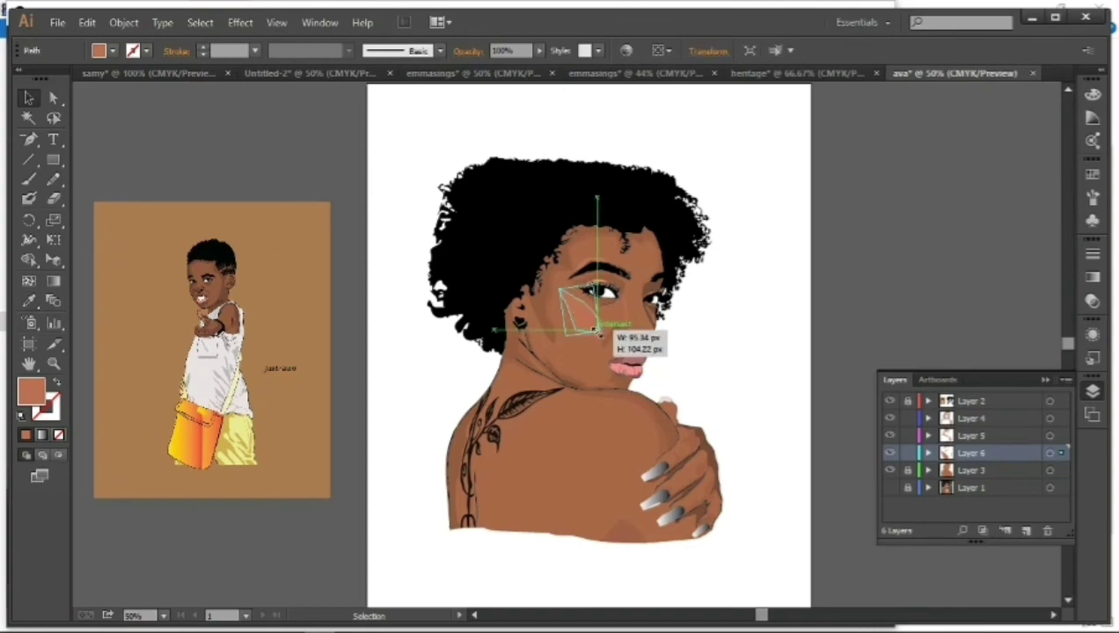
{"action": "left_click_drag", "start_coordinate": [624, 309], "coordinate": [574, 313]}
Trace the top and left hair edges with dark gray #595658 pencil shapes, then fit the artboard in view.
{"action": "left_click", "coordinate": [889, 470]}
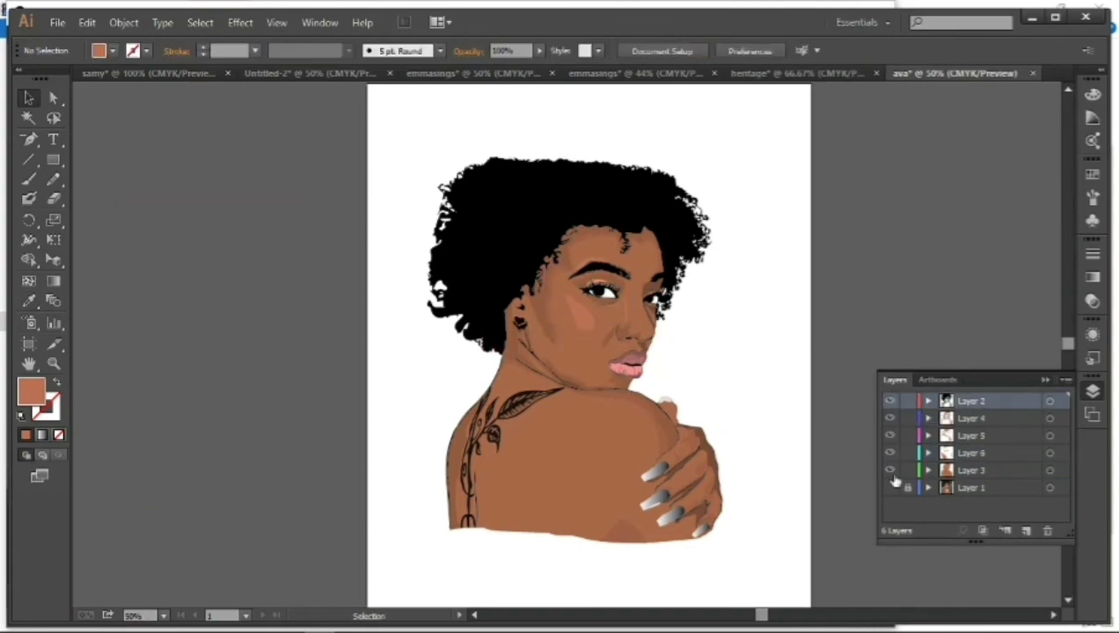
{"action": "left_click", "coordinate": [889, 487]}
{"action": "left_click", "coordinate": [53, 179]}
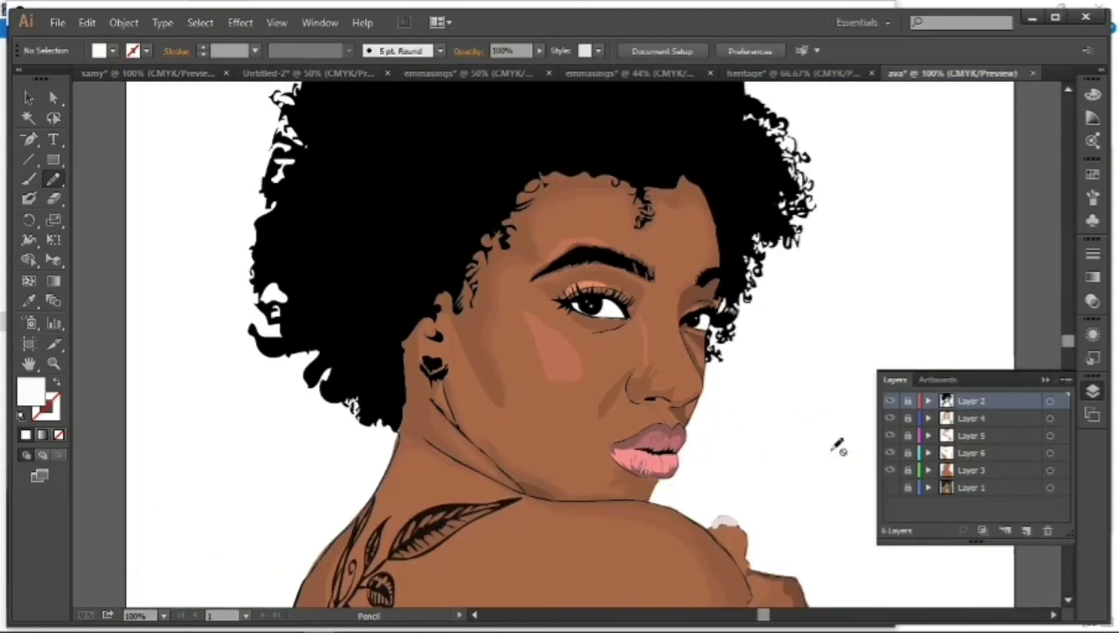
{"action": "left_click", "coordinate": [329, 239]}
{"action": "key", "text": "n"}
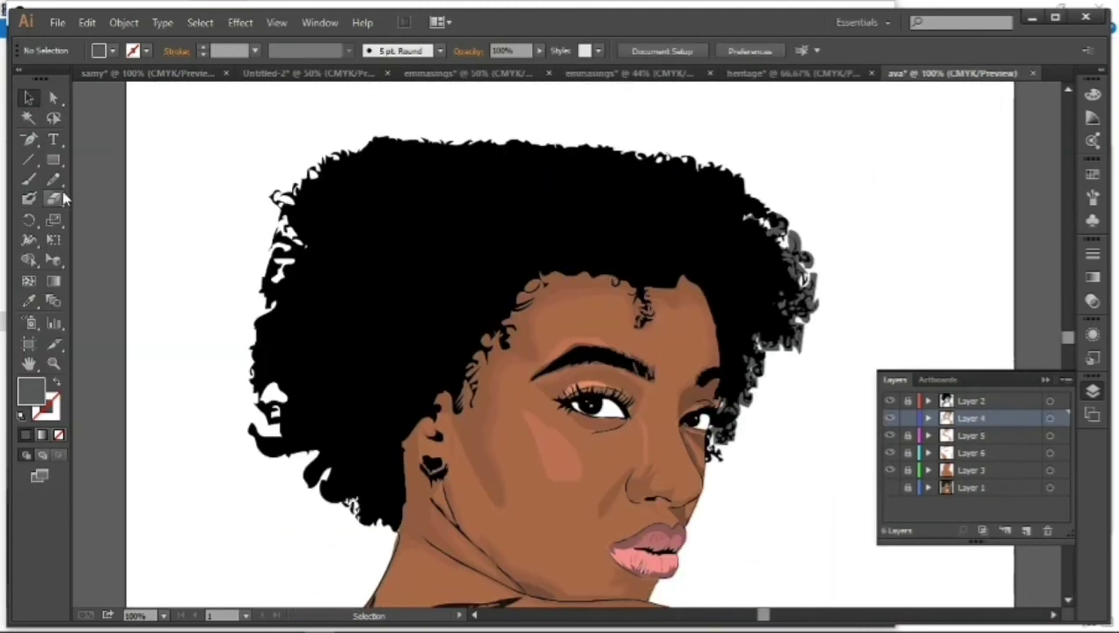
{"action": "left_click_drag", "start_coordinate": [417, 129], "coordinate": [368, 155]}
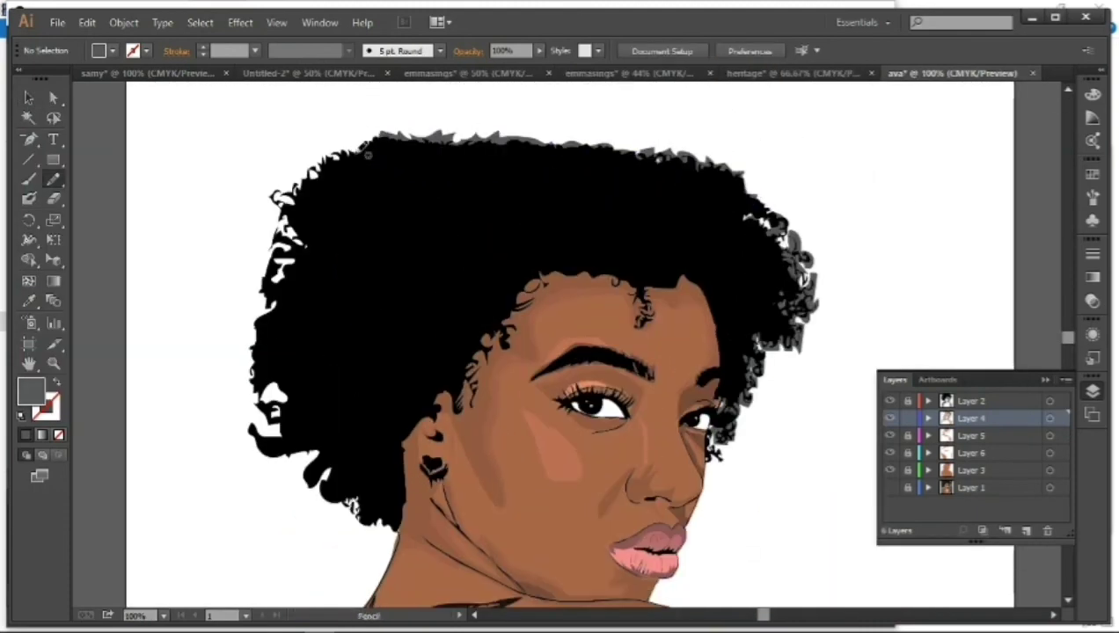
{"action": "mouse_move", "coordinate": [249, 373]}
{"action": "left_mouse_down"}
{"action": "mouse_move", "coordinate": [264, 413]}
{"action": "mouse_move", "coordinate": [242, 428]}
{"action": "left_mouse_up"}
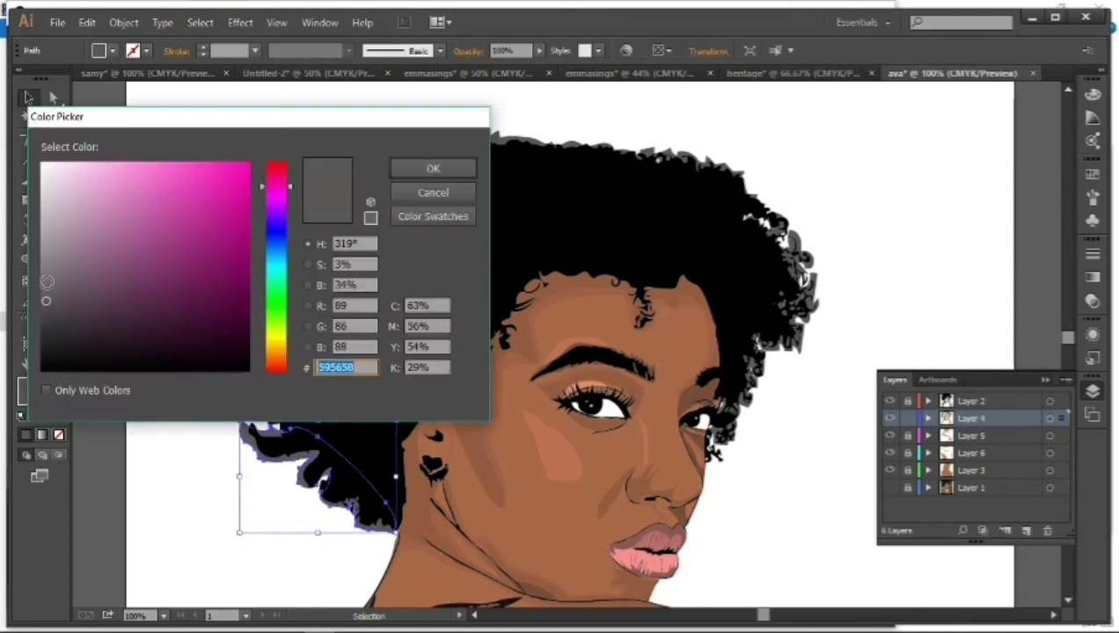
{"action": "left_click", "coordinate": [131, 142]}
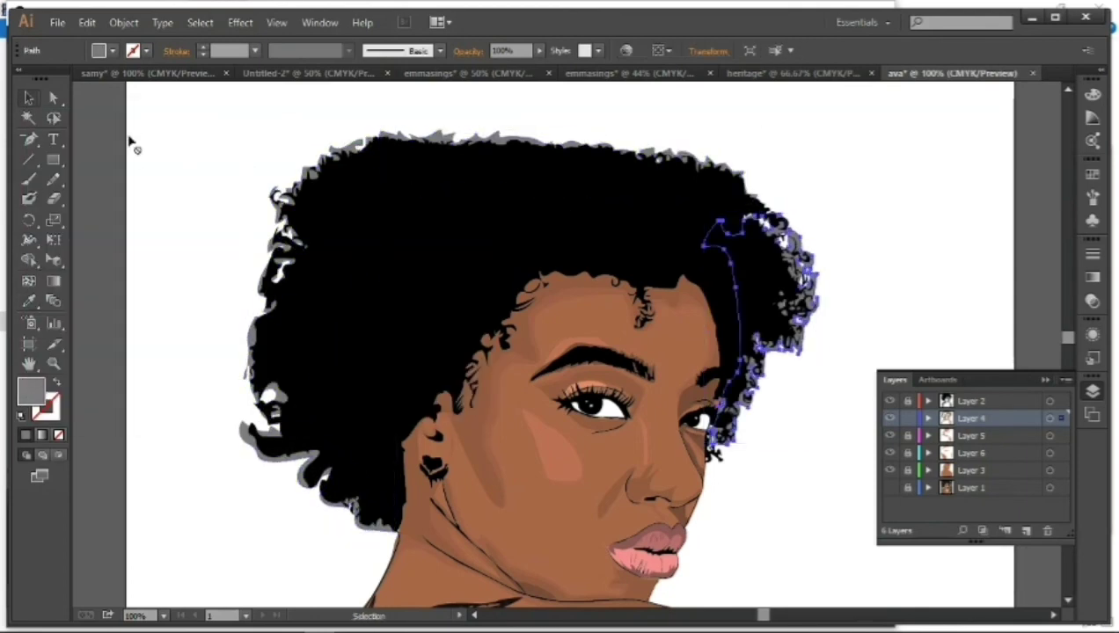
{"action": "key", "text": "ctrl+0"}
{"action": "left_click", "coordinate": [907, 453]}
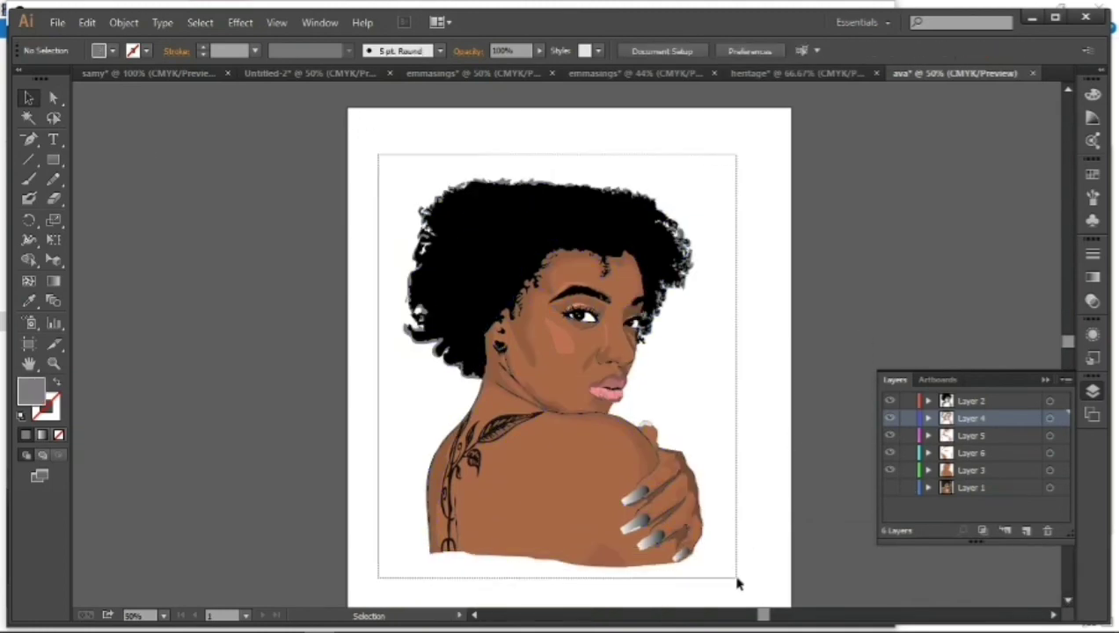